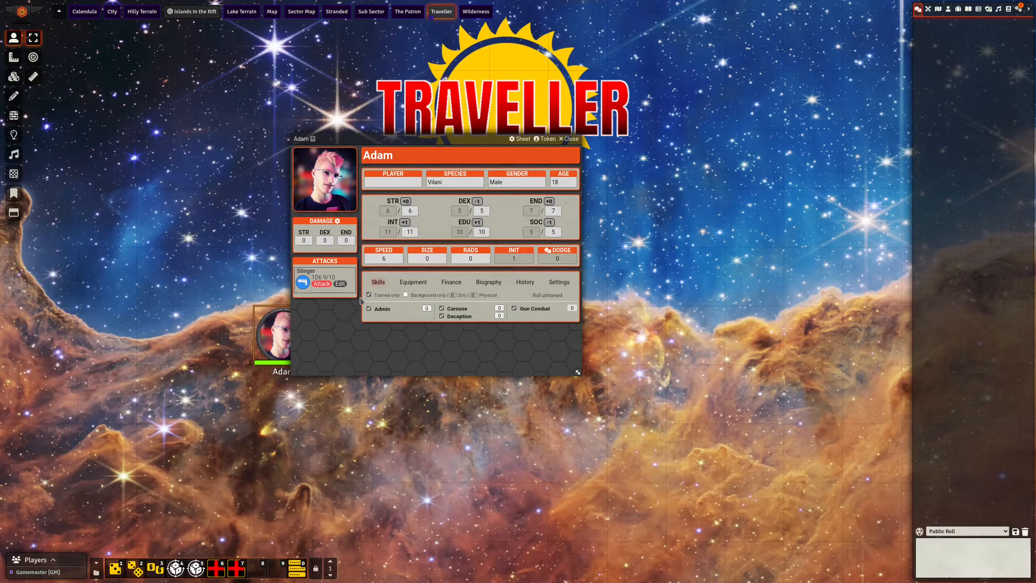
- Open the Stinger weapon's details from the character sheet and roll an attack with it at 10m range
{"action": "left_click", "coordinate": [341, 284]}
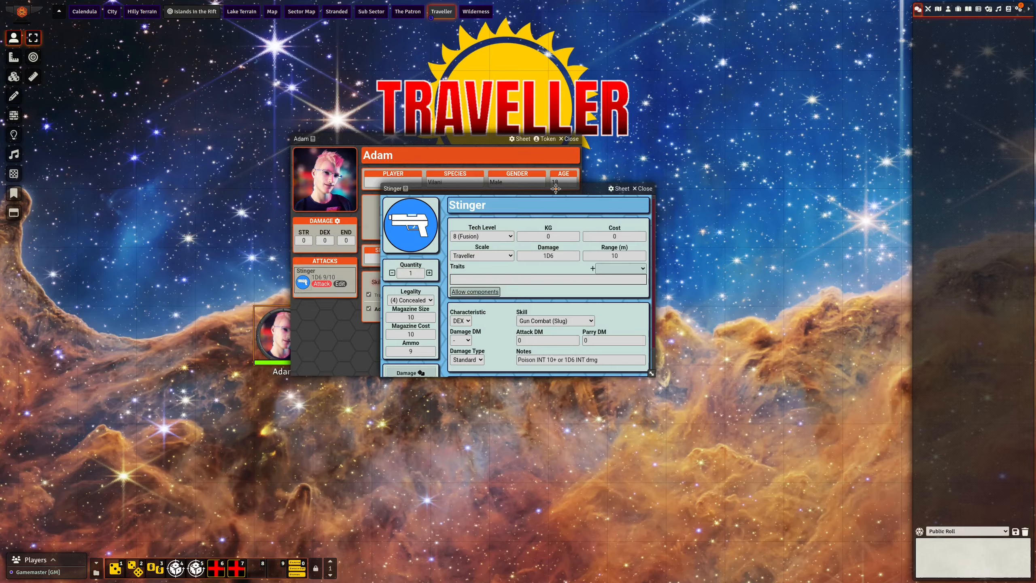
{"action": "left_click_drag", "start_coordinate": [562, 189], "coordinate": [511, 260]}
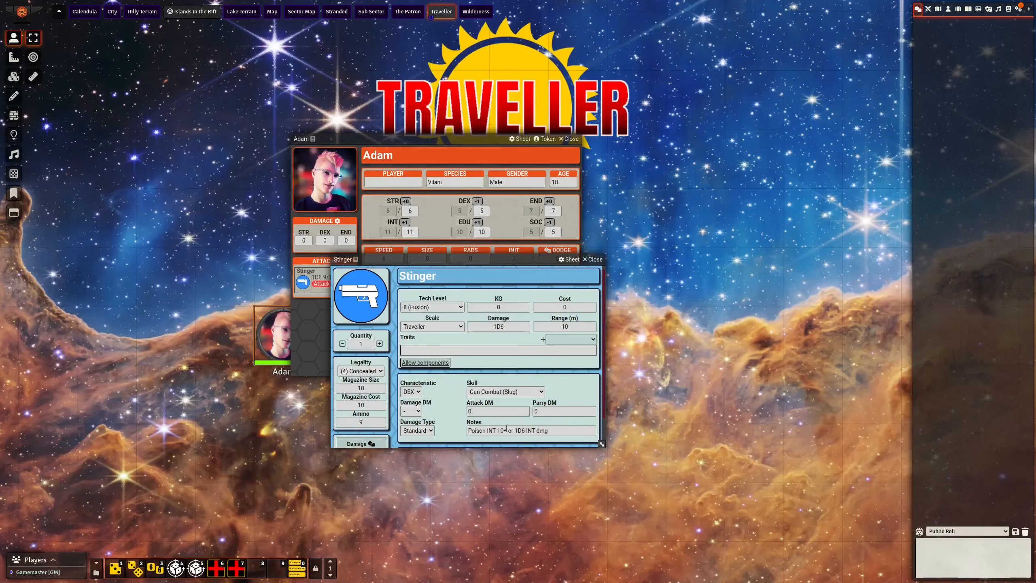
{"action": "left_click", "coordinate": [321, 284]}
{"action": "left_click", "coordinate": [506, 331]}
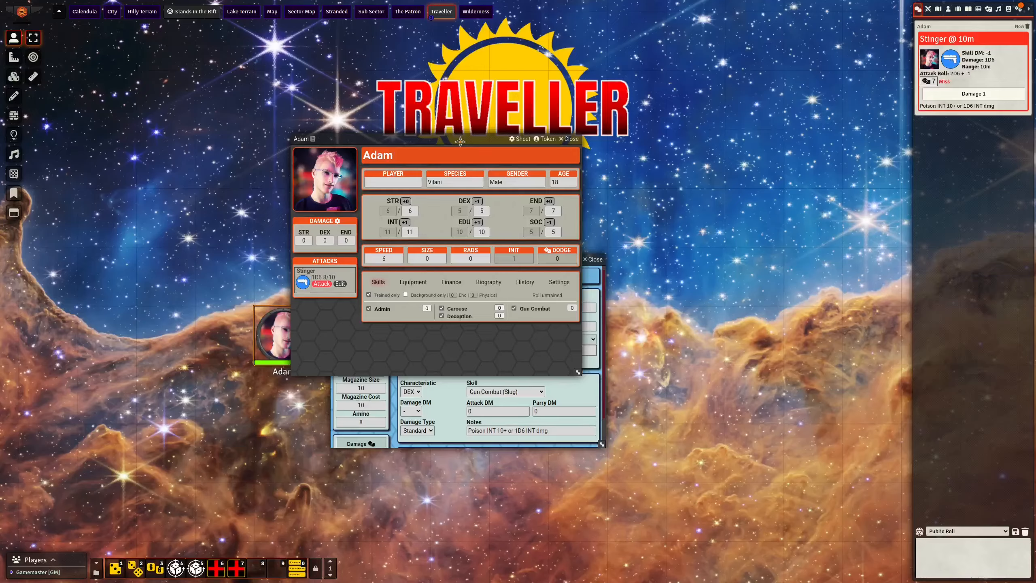
- Replace the Stinger's Notes text with the Resist Poison and INT 1D6 inline roll codes copied from its description
{"action": "left_click_drag", "start_coordinate": [457, 141], "coordinate": [410, 135]}
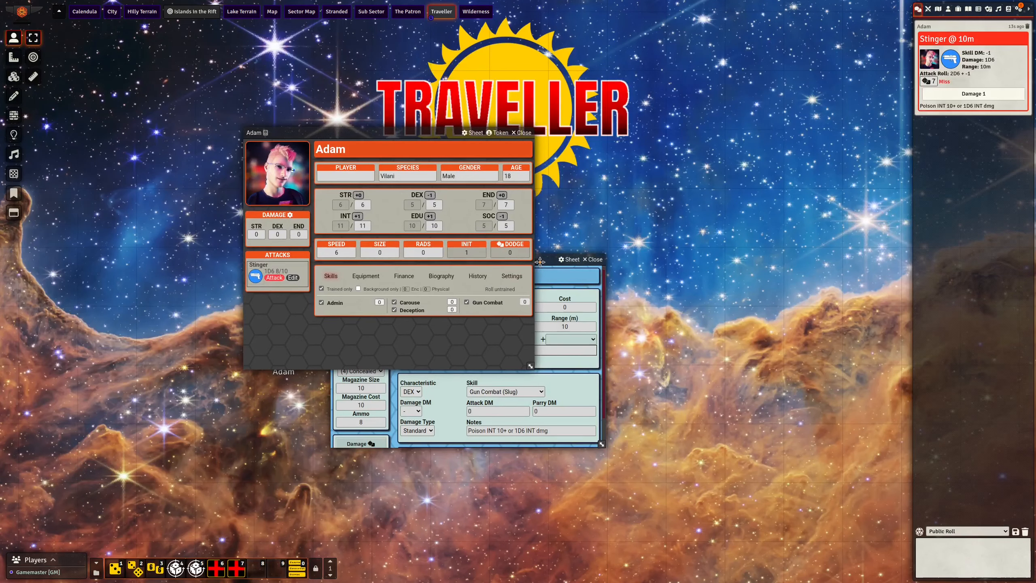
{"action": "left_click_drag", "start_coordinate": [543, 263], "coordinate": [579, 276]}
{"action": "scroll", "coordinate": [505, 352], "scroll_direction": "down", "scroll_amount": 1}
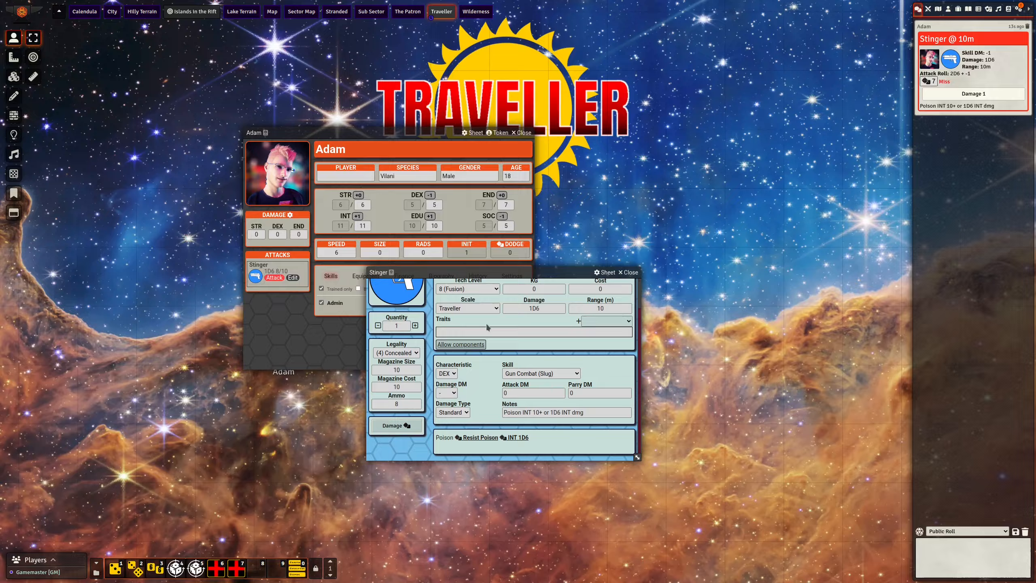
{"action": "left_click", "coordinate": [625, 439]}
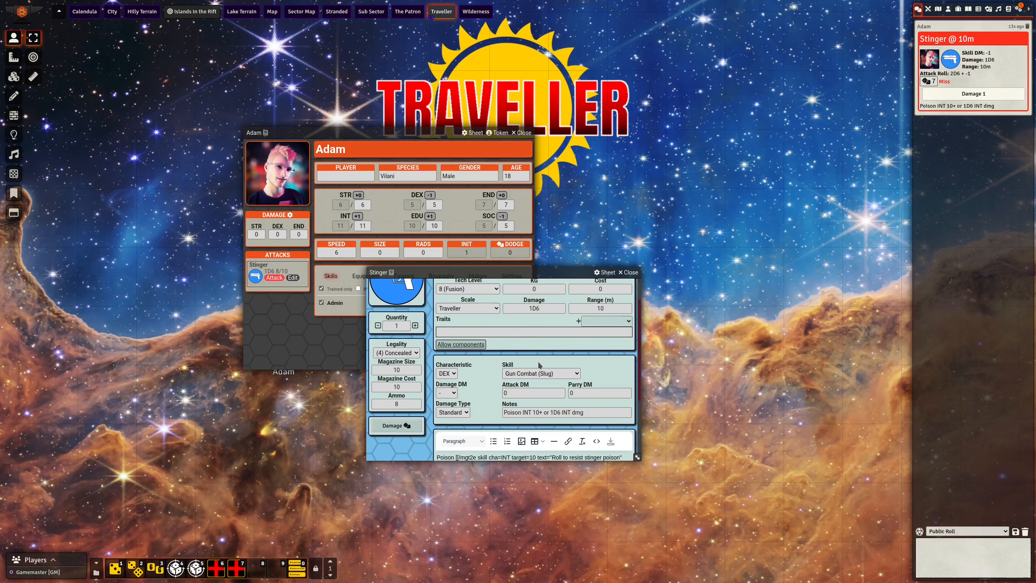
{"action": "scroll", "coordinate": [510, 336], "scroll_direction": "down", "scroll_amount": 3}
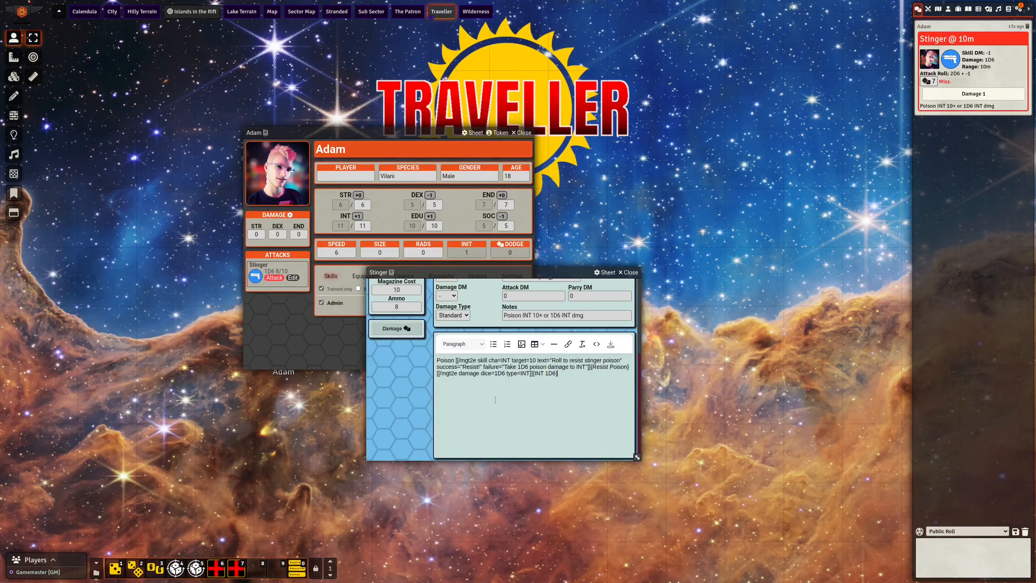
{"action": "left_click_drag", "start_coordinate": [575, 378], "coordinate": [410, 361]}
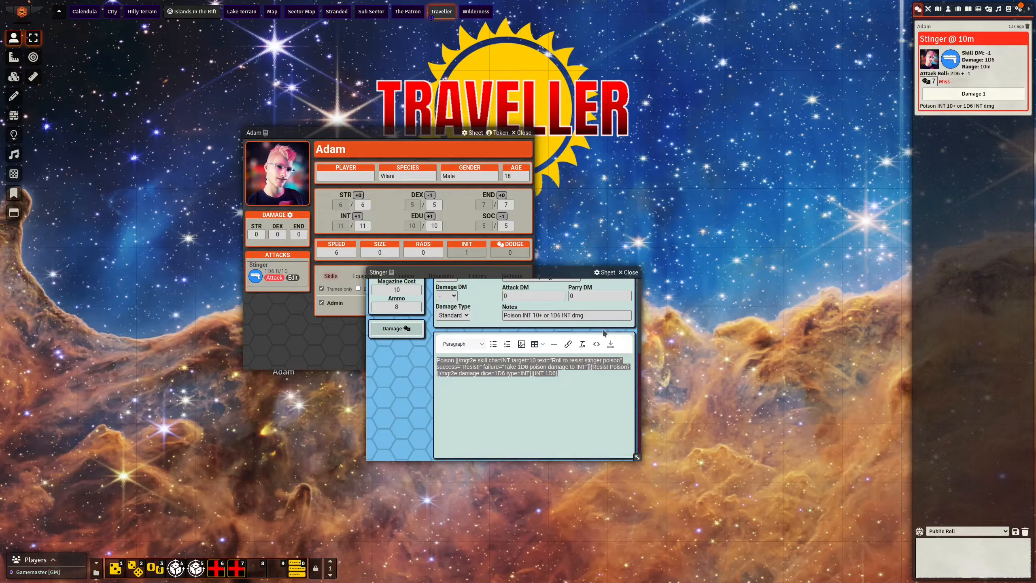
{"action": "left_click", "coordinate": [594, 315]}
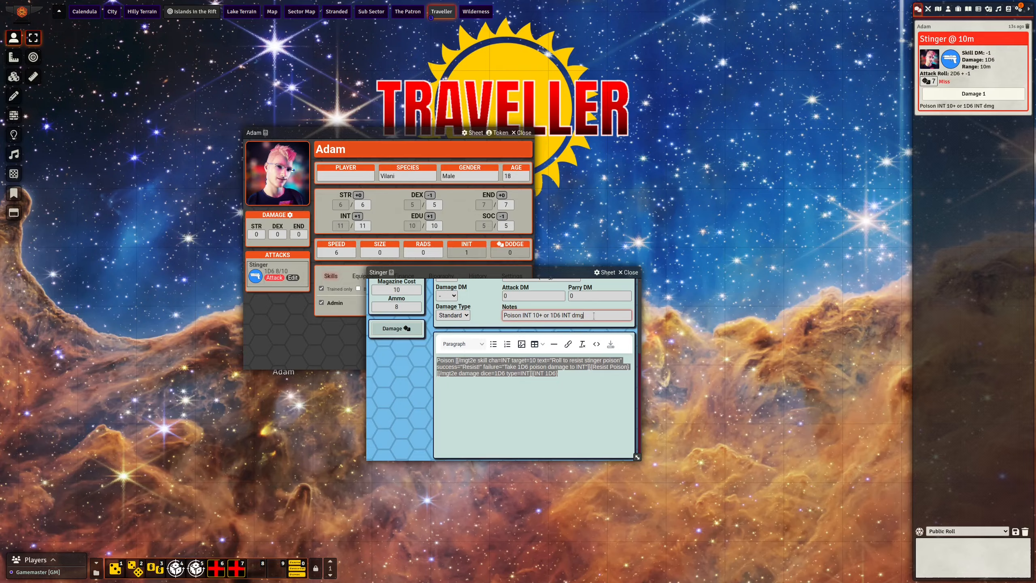
{"action": "key", "text": "ctrl+v"}
{"action": "left_click", "coordinate": [592, 395]}
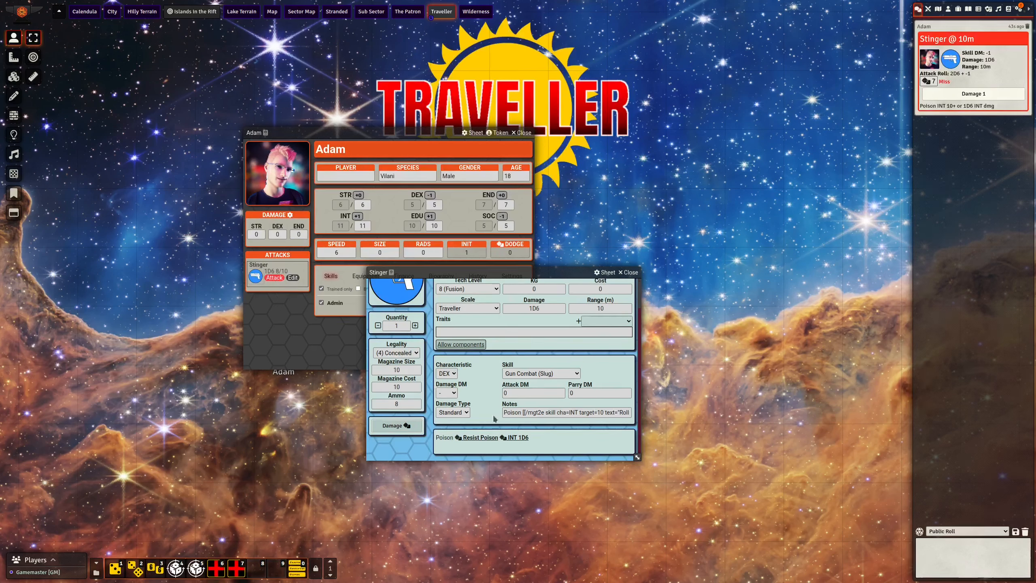
- Roll another Normal Stinger attack at Medium range (10m) and move the character sheet clear of the token
{"action": "left_click", "coordinate": [275, 277]}
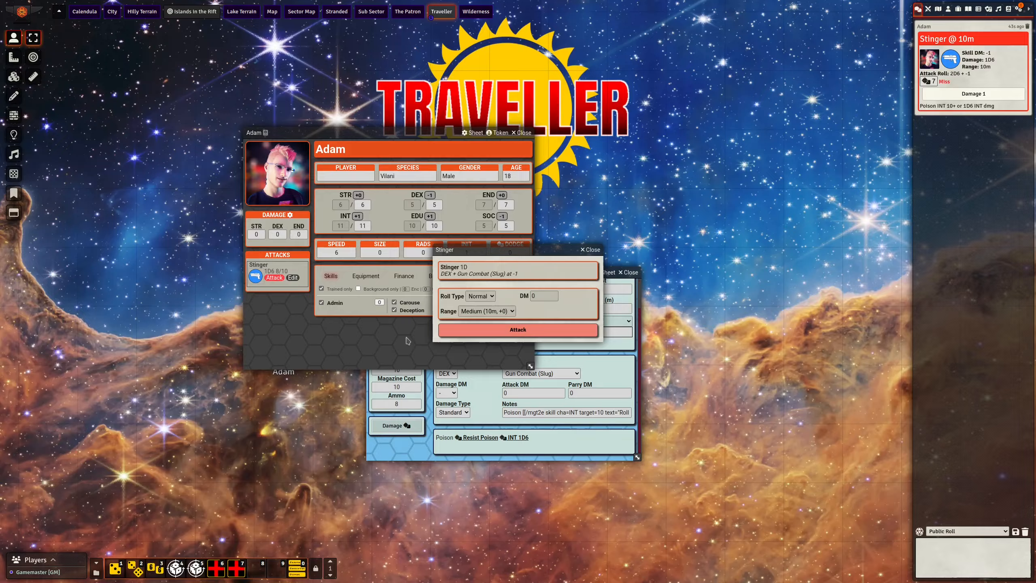
{"action": "left_click", "coordinate": [502, 334]}
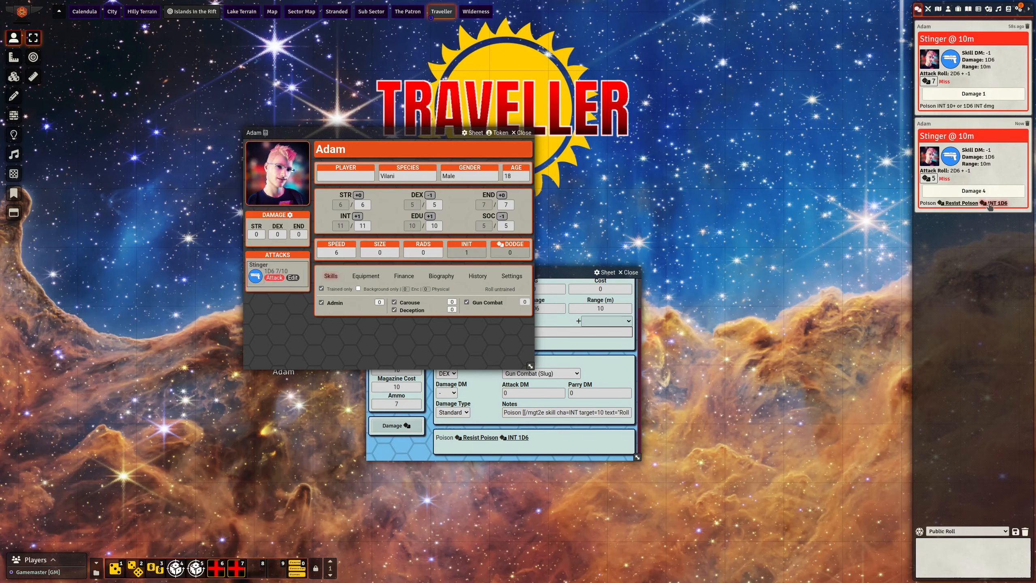
{"action": "left_click_drag", "start_coordinate": [373, 132], "coordinate": [487, 135]}
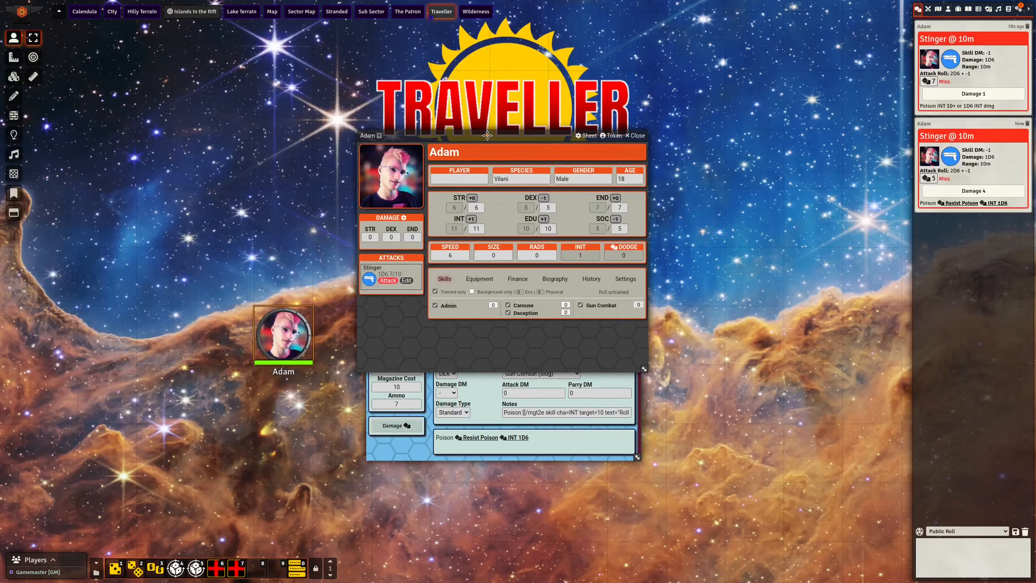
- Roll the Difficult (10+) INT check to resist the stinger poison from the latest attack card
{"action": "left_click", "coordinate": [959, 204]}
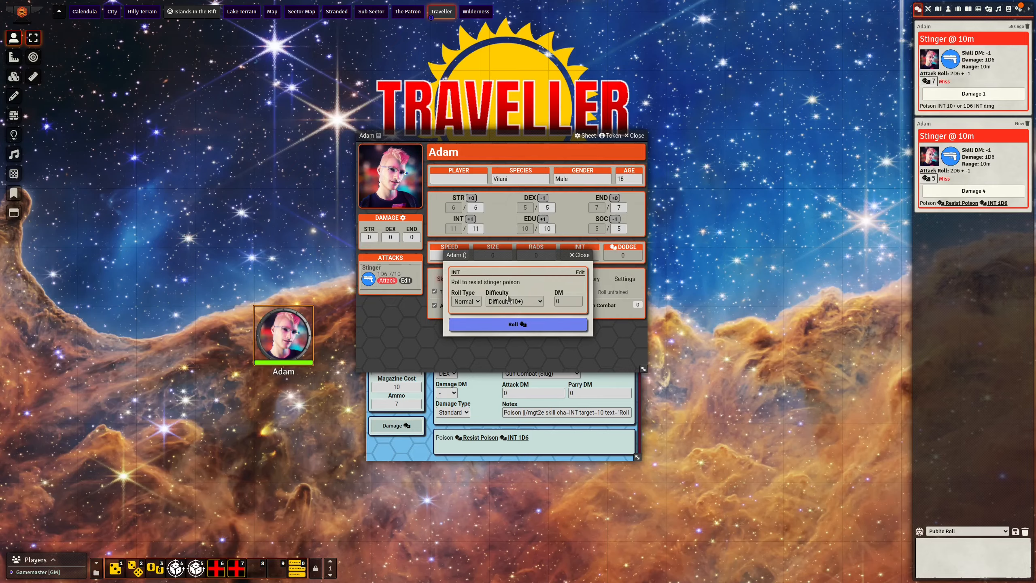
{"action": "left_click_drag", "start_coordinate": [494, 254], "coordinate": [495, 269]}
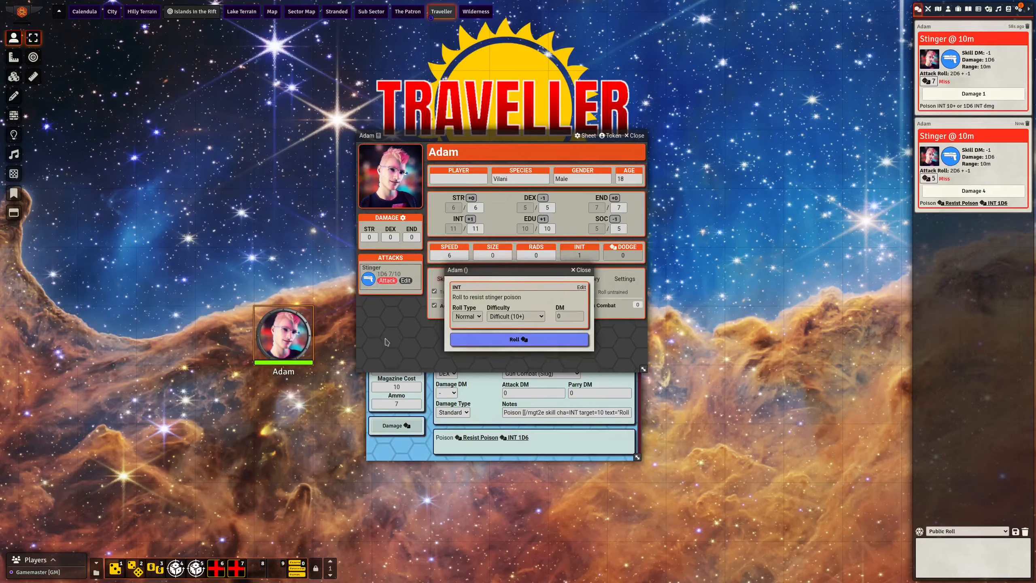
{"action": "left_click", "coordinate": [476, 339]}
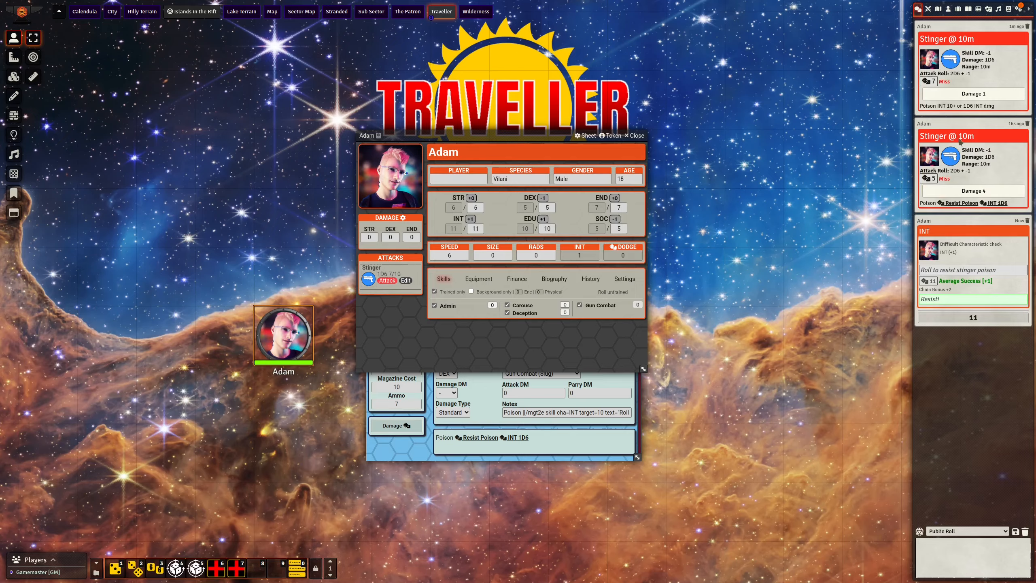
- Roll the poison's 1D6 INT damage from the attack card and apply it all to the character's INT
{"action": "left_click", "coordinate": [994, 203]}
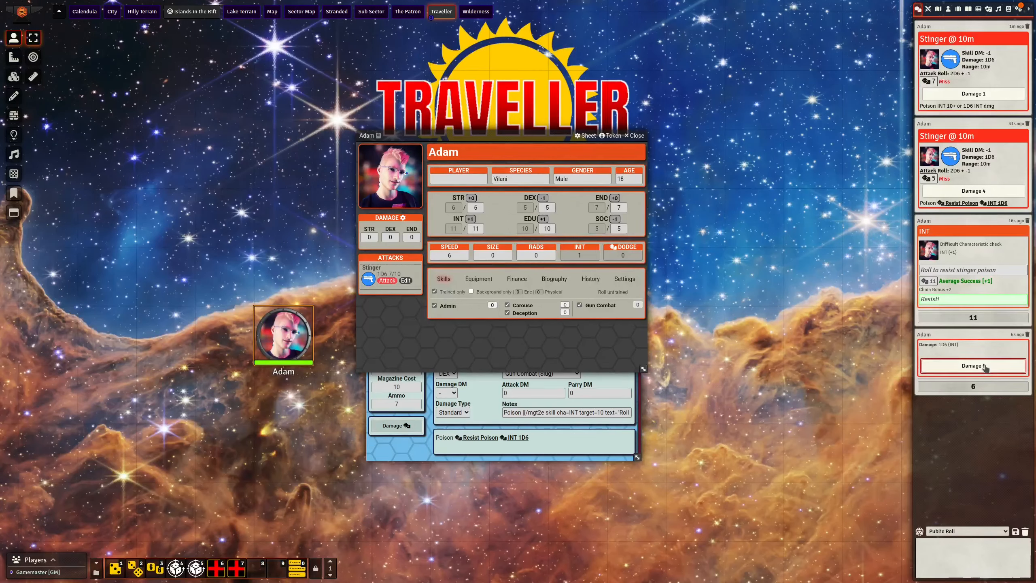
{"action": "left_click_drag", "start_coordinate": [985, 367], "coordinate": [536, 247]}
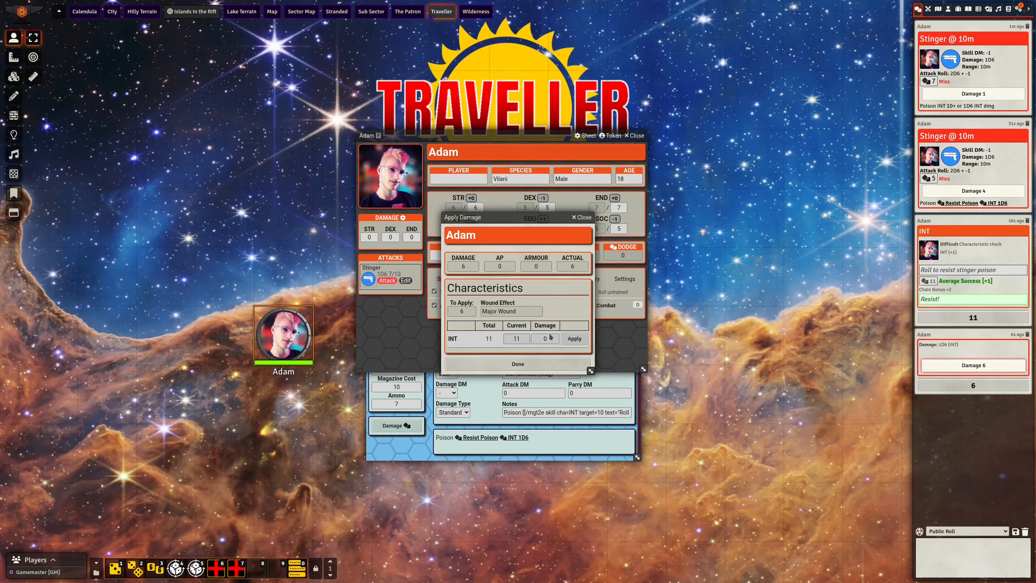
{"action": "left_click", "coordinate": [575, 339]}
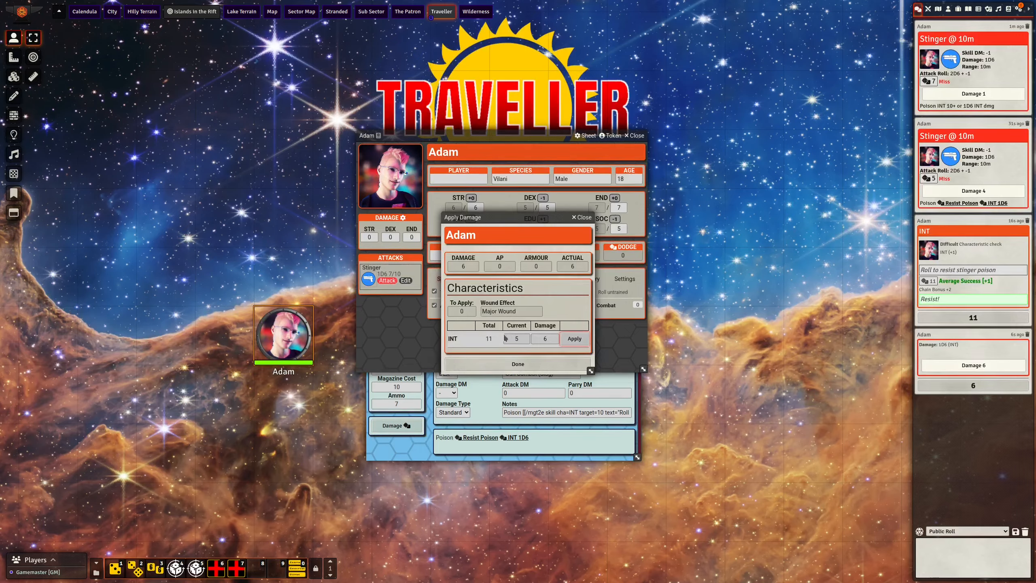
{"action": "left_click", "coordinate": [519, 362]}
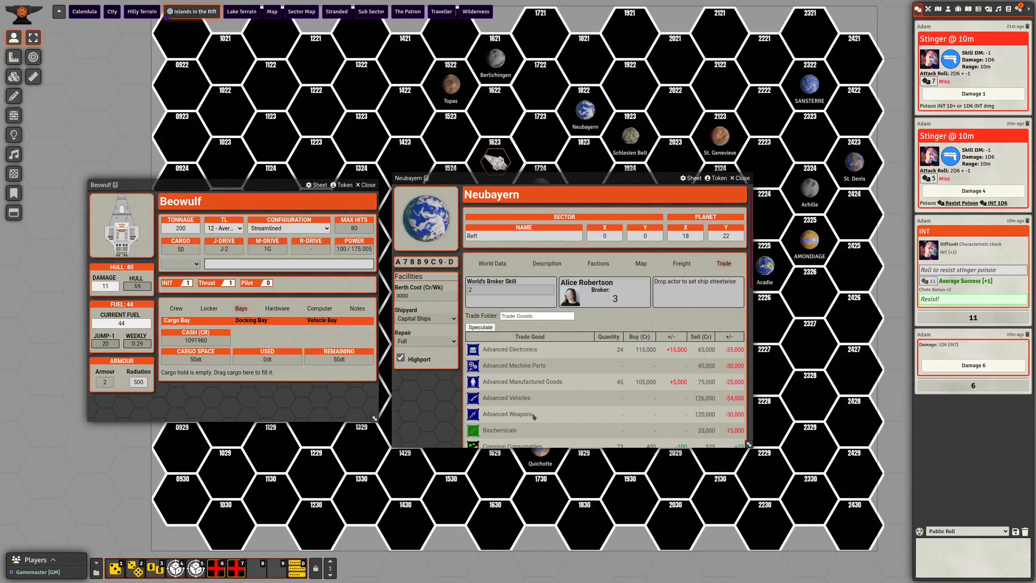
- Examine Neubayern's trade goods and prices, with its sheet enlarged and aligned beside the Beowulf's sheet
{"action": "scroll", "coordinate": [611, 382], "scroll_direction": "down", "scroll_amount": 3}
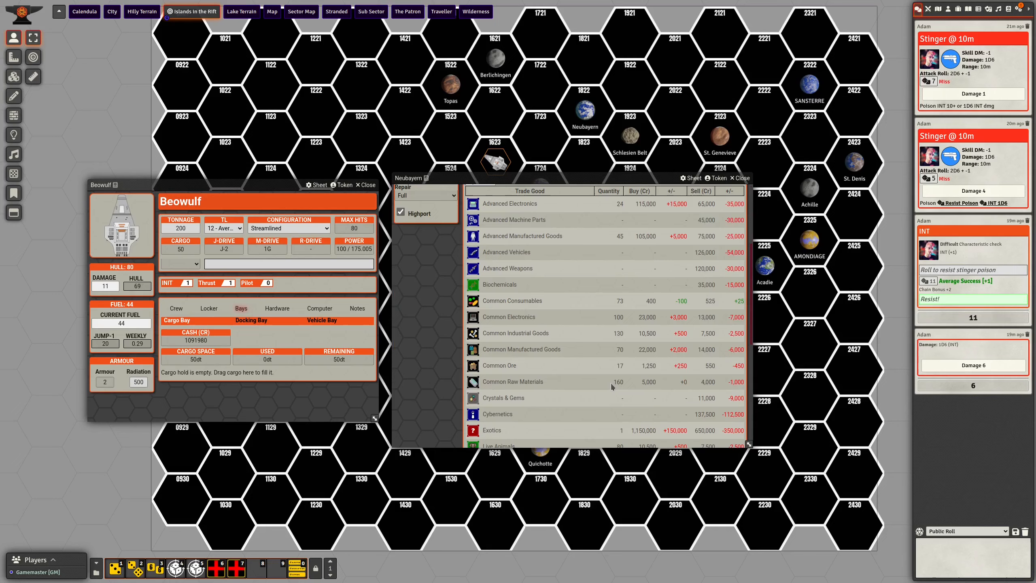
{"action": "scroll", "coordinate": [611, 383], "scroll_direction": "up", "scroll_amount": 3}
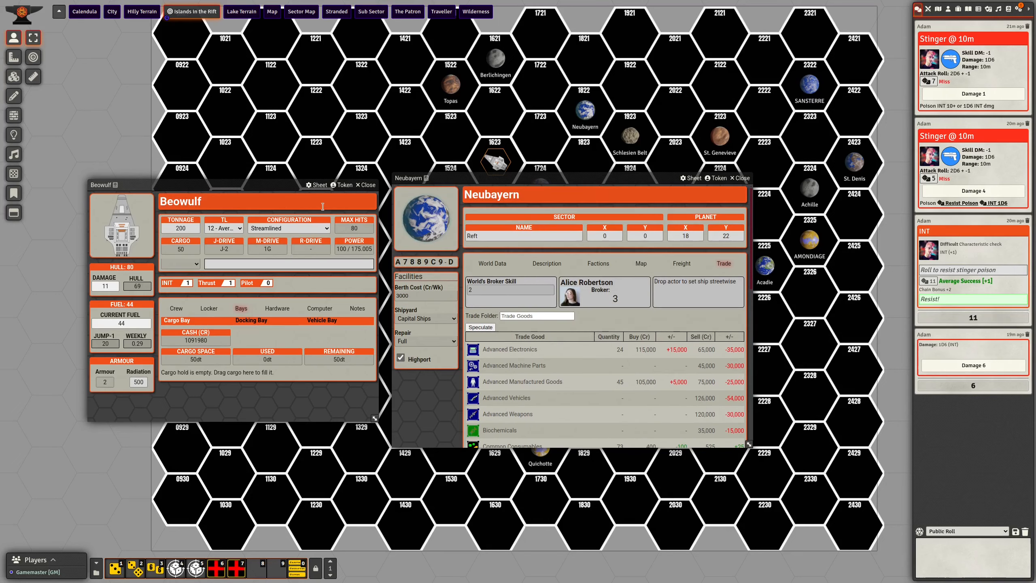
{"action": "left_click_drag", "start_coordinate": [289, 185], "coordinate": [289, 179]}
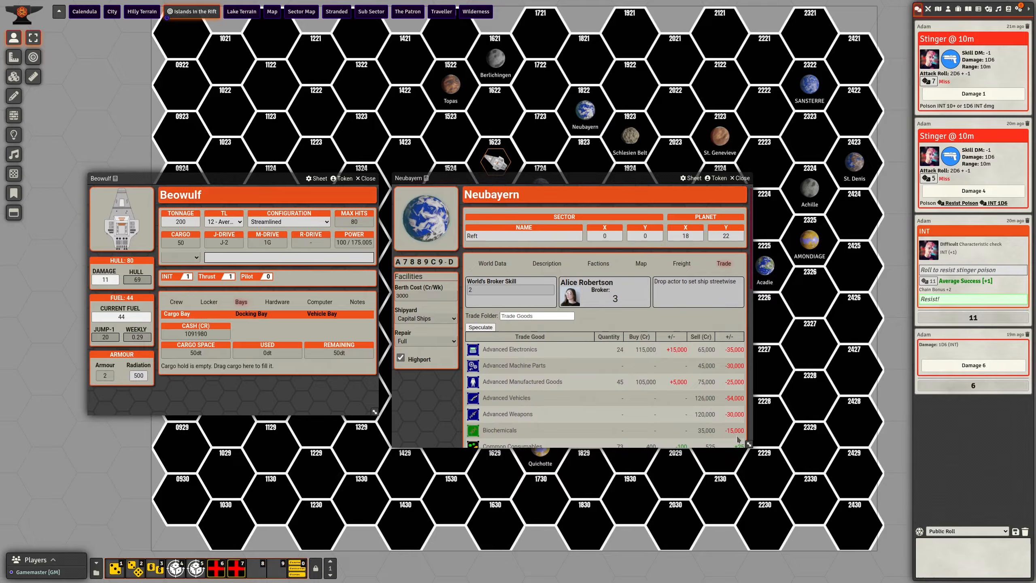
{"action": "left_click_drag", "start_coordinate": [749, 445], "coordinate": [802, 494]}
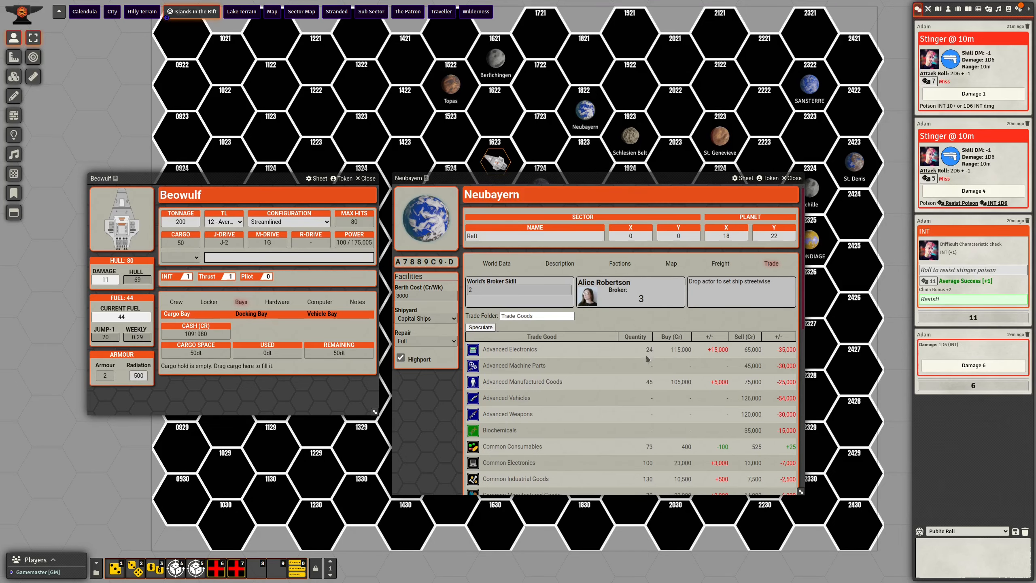
{"action": "scroll", "coordinate": [594, 354], "scroll_direction": "down", "scroll_amount": 5}
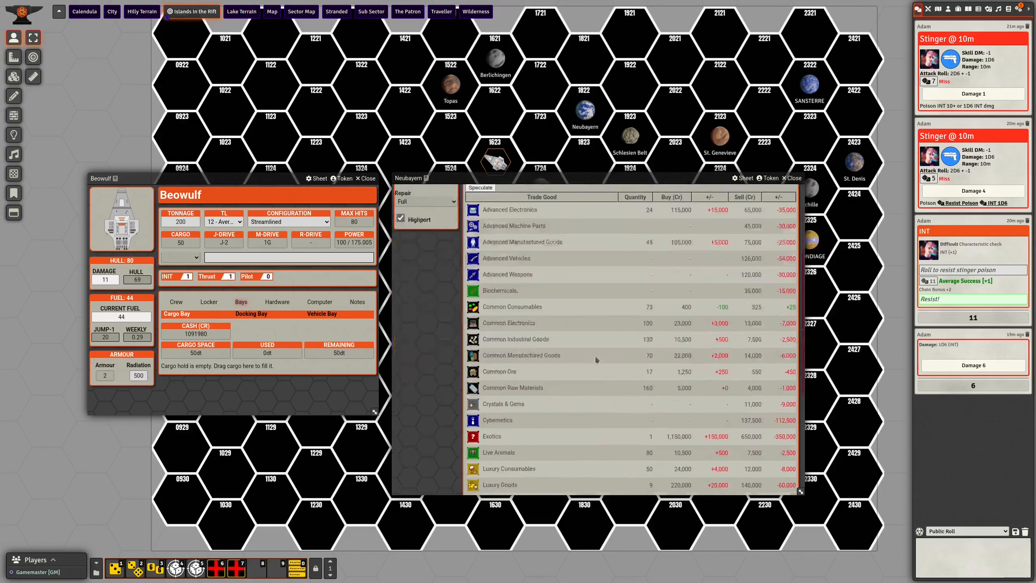
{"action": "scroll", "coordinate": [595, 349], "scroll_direction": "up", "scroll_amount": 3}
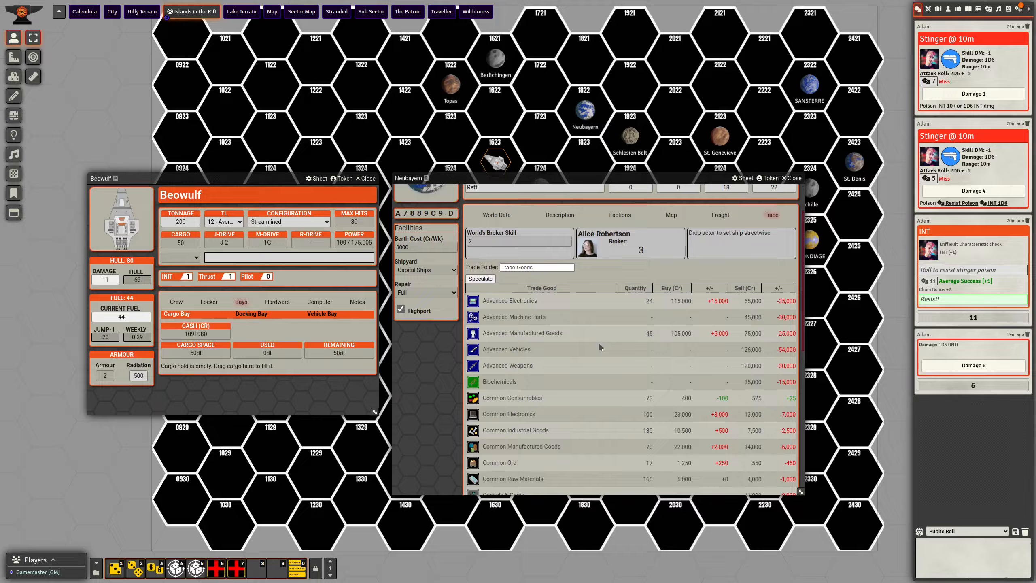
{"action": "scroll", "coordinate": [603, 348], "scroll_direction": "up", "scroll_amount": 2}
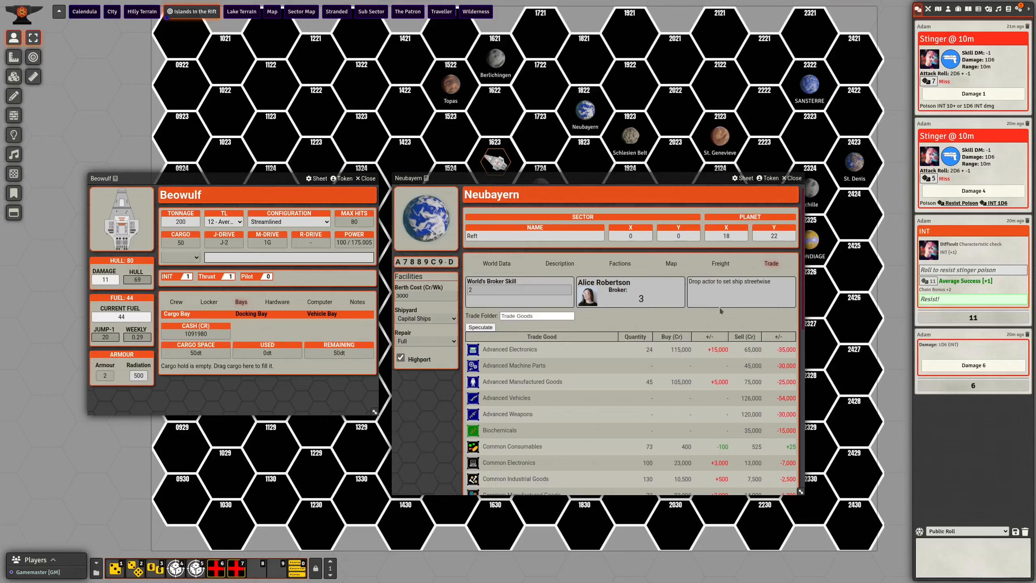
- Generate passenger and freight offers to Topas in Neubayern's freight section using the Topas world
{"action": "left_click", "coordinate": [721, 264]}
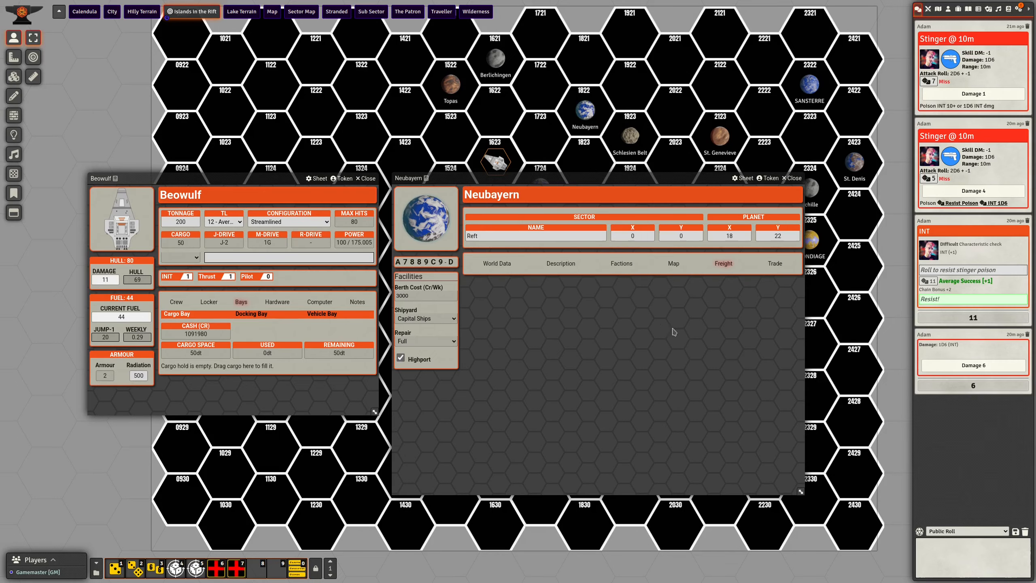
{"action": "double_click", "coordinate": [451, 88]}
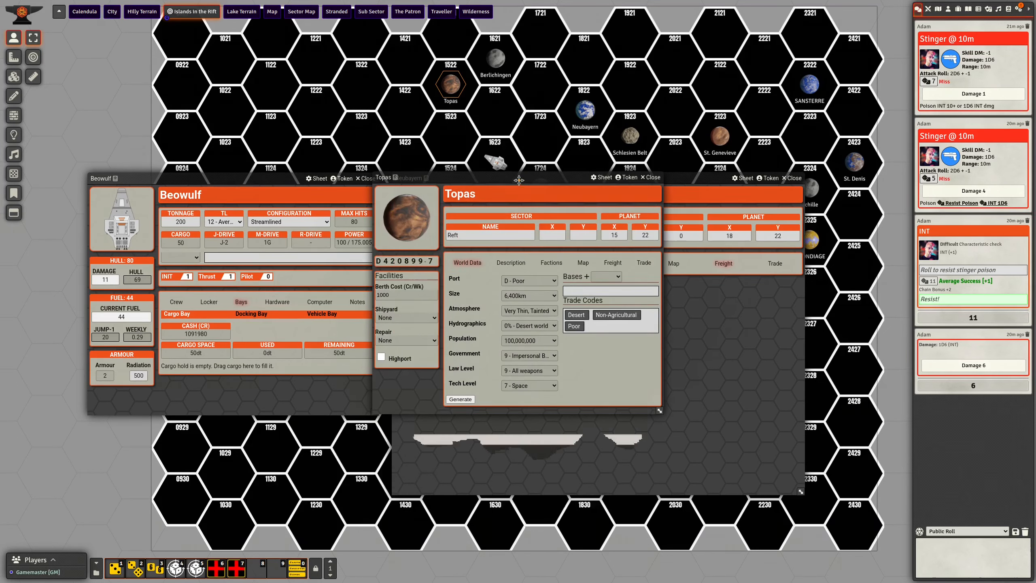
{"action": "left_click_drag", "start_coordinate": [416, 215], "coordinate": [653, 367]}
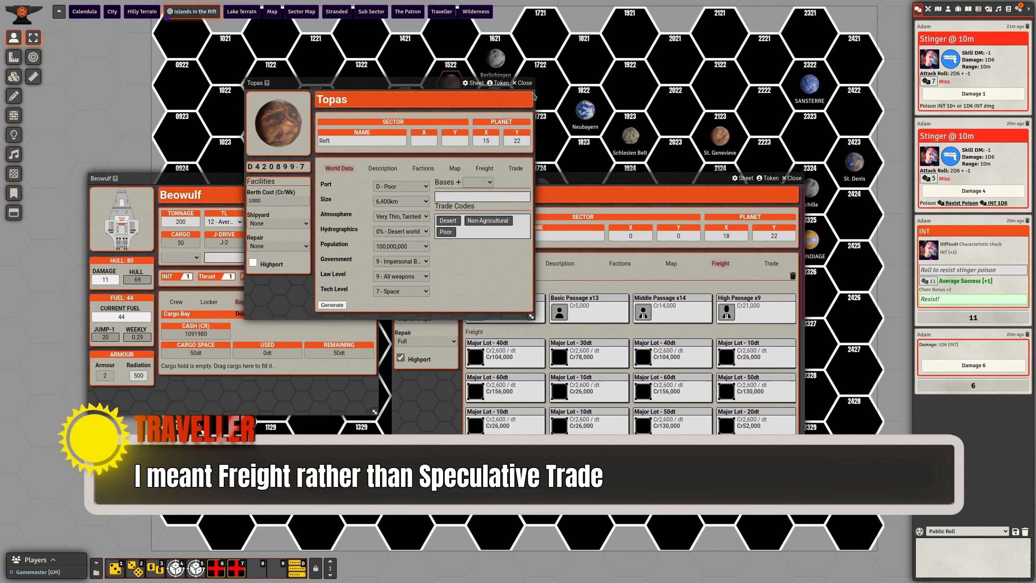
- Close the Topas sheet and contract the 30dt major freight lot to Topas into the Beowulf's cargo bay
{"action": "left_click", "coordinate": [523, 83]}
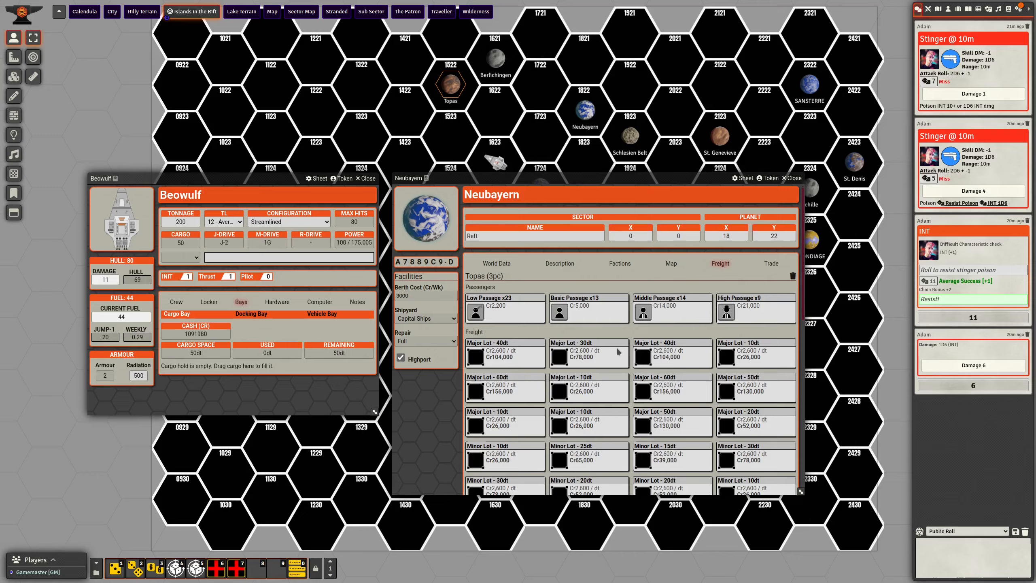
{"action": "left_click_drag", "start_coordinate": [619, 351], "coordinate": [319, 391]}
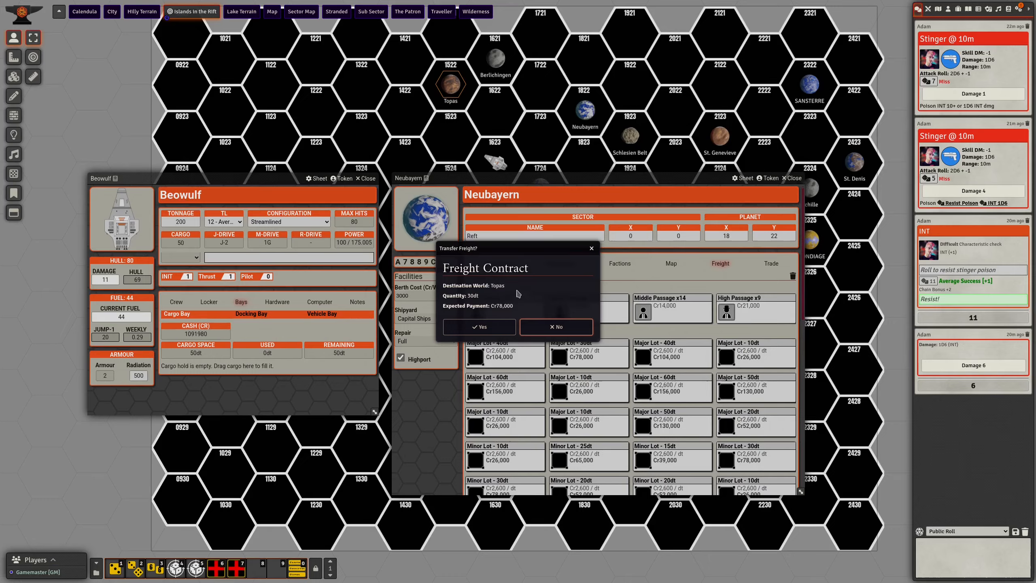
{"action": "left_click", "coordinate": [486, 327]}
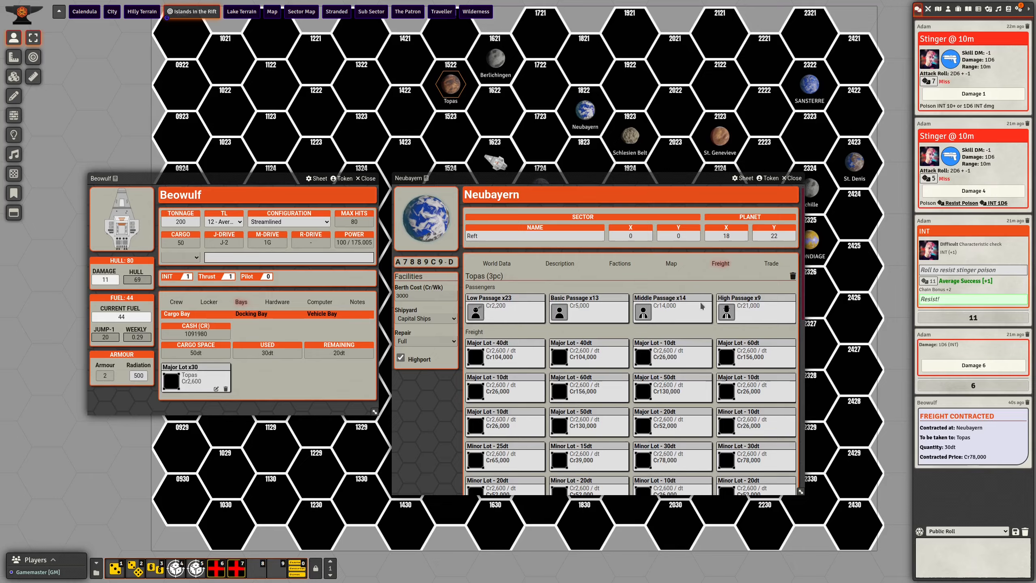
- Buy 9dt of Precious Metals from Neubayern's trade goods for the Beowulf's cargo bay
{"action": "left_click", "coordinate": [761, 268]}
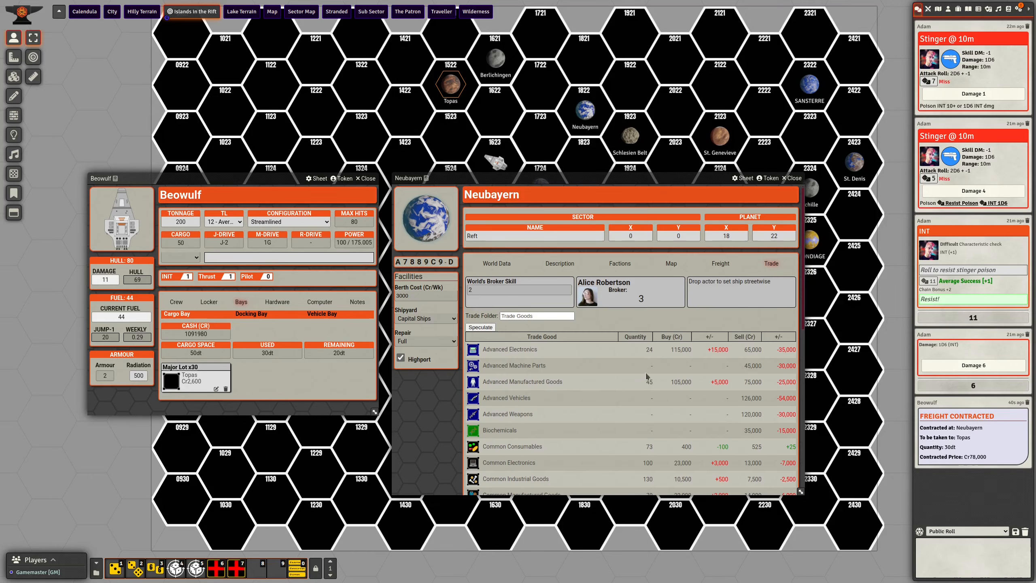
{"action": "scroll", "coordinate": [612, 362], "scroll_direction": "down", "scroll_amount": 5}
{"action": "scroll", "coordinate": [613, 359], "scroll_direction": "down", "scroll_amount": 5}
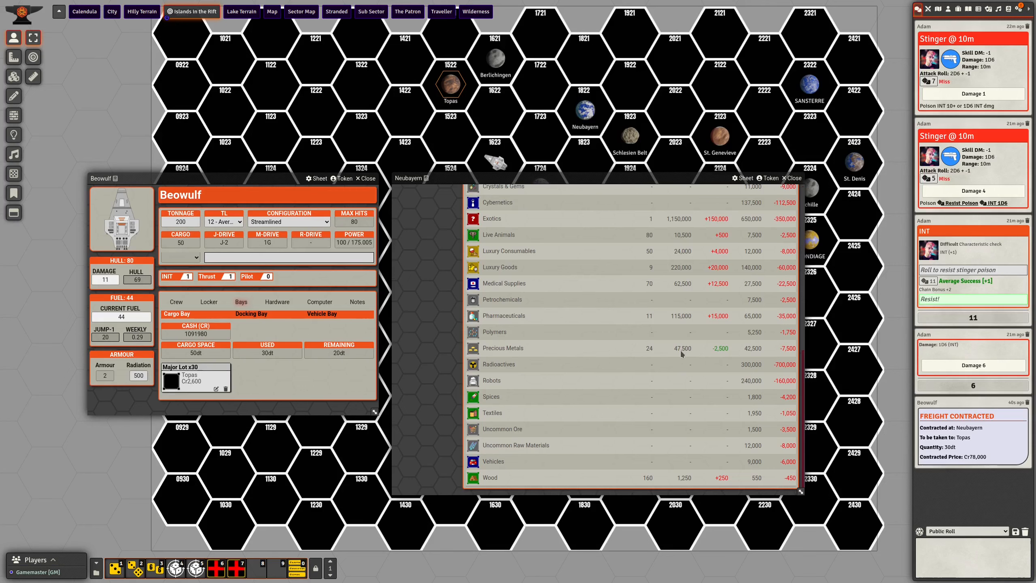
{"action": "left_click_drag", "start_coordinate": [681, 354], "coordinate": [371, 370]}
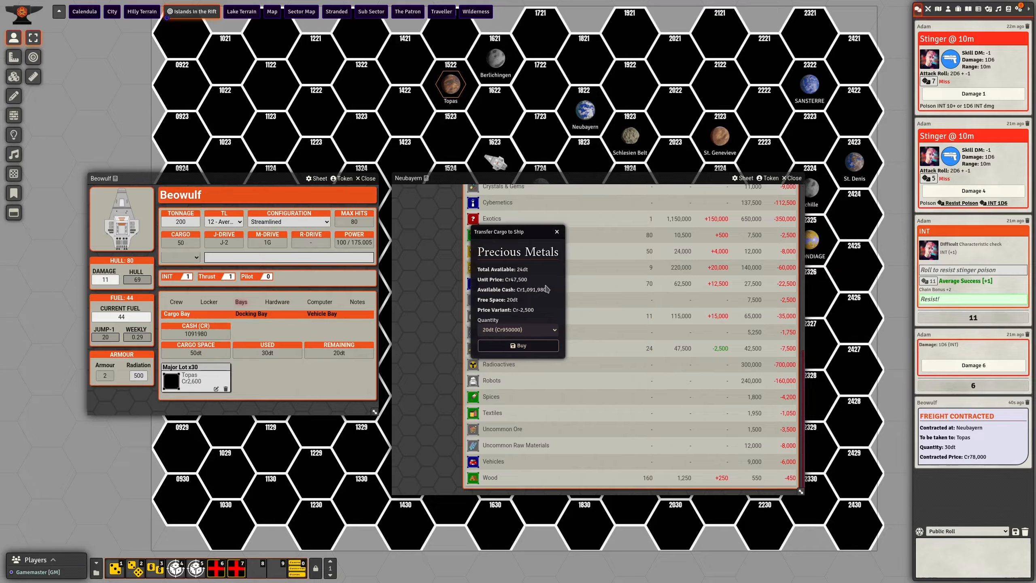
{"action": "left_click", "coordinate": [534, 330]}
{"action": "left_click", "coordinate": [520, 399]}
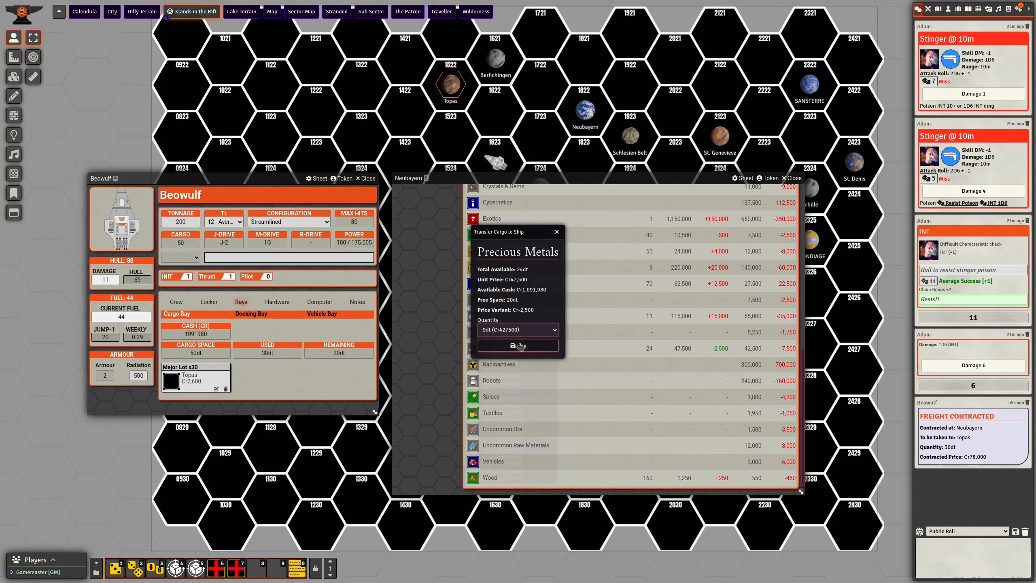
{"action": "left_click", "coordinate": [519, 346]}
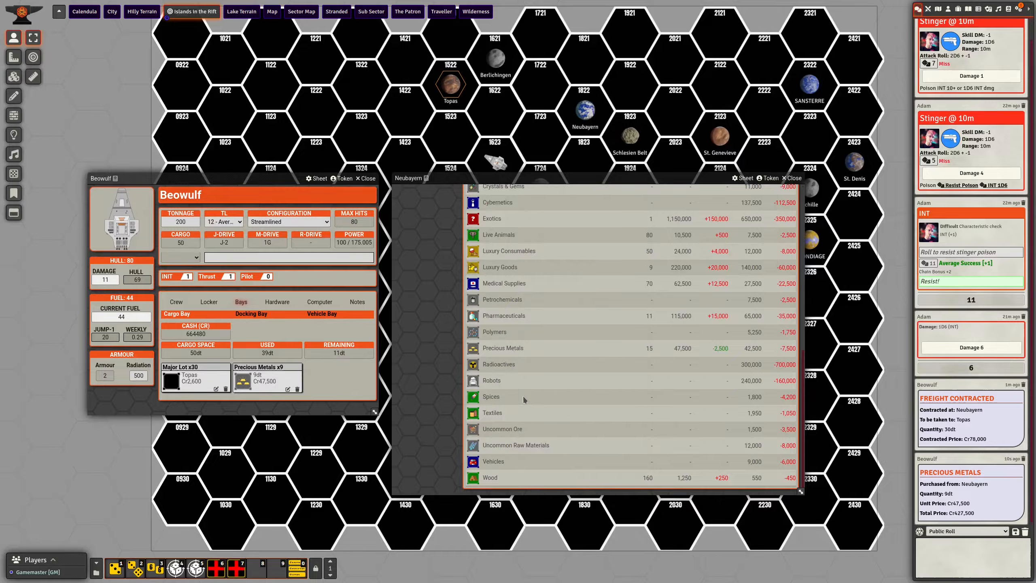
{"action": "scroll", "coordinate": [524, 399], "scroll_direction": "up", "scroll_amount": 10}
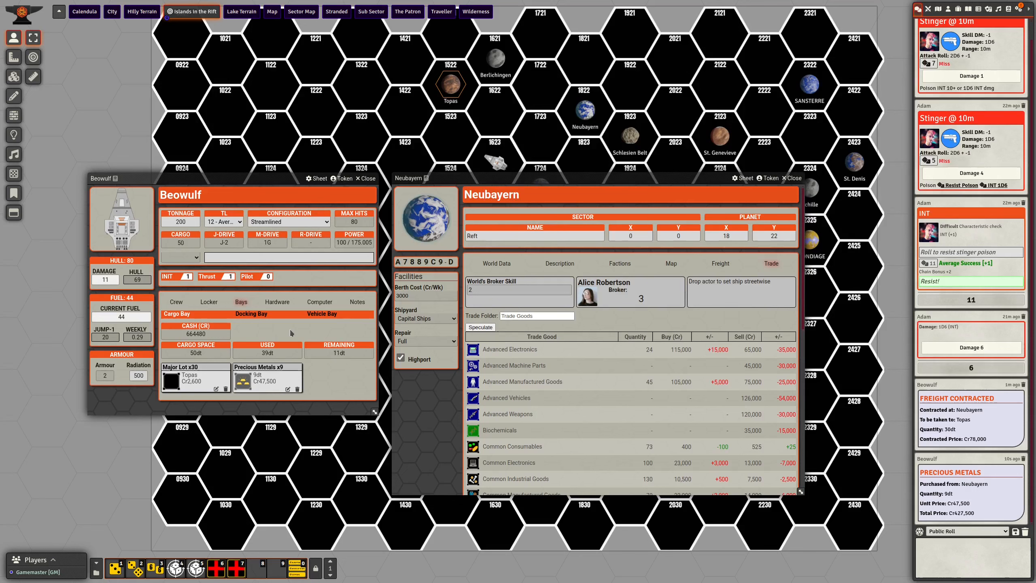
- Show Neubayern's freight offers alongside the Beowulf's crew section, enlarging the ship's sheet and separating the two sheets
{"action": "left_click", "coordinate": [721, 265]}
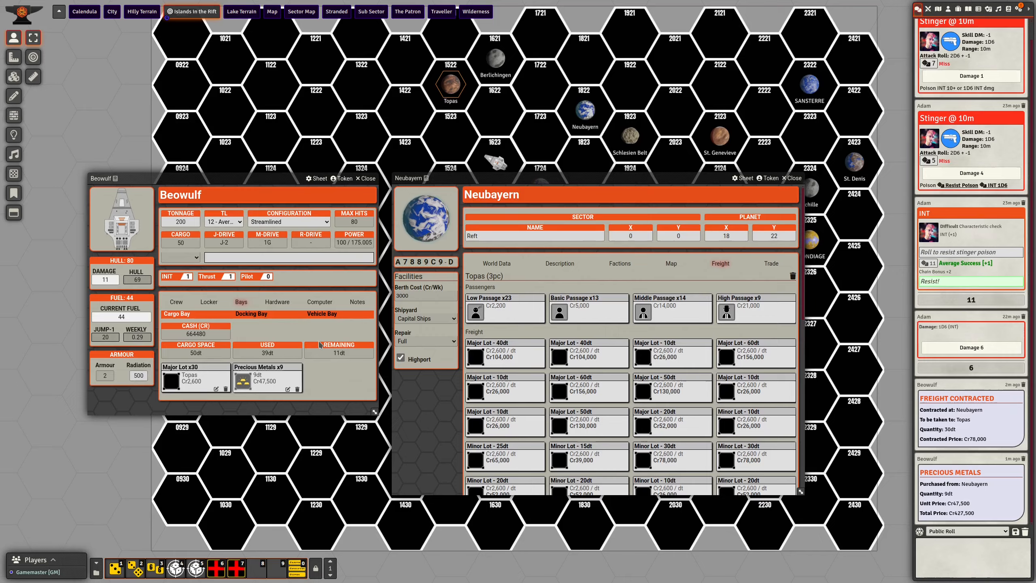
{"action": "left_click", "coordinate": [186, 301]}
{"action": "scroll", "coordinate": [305, 323], "scroll_direction": "down", "scroll_amount": 2}
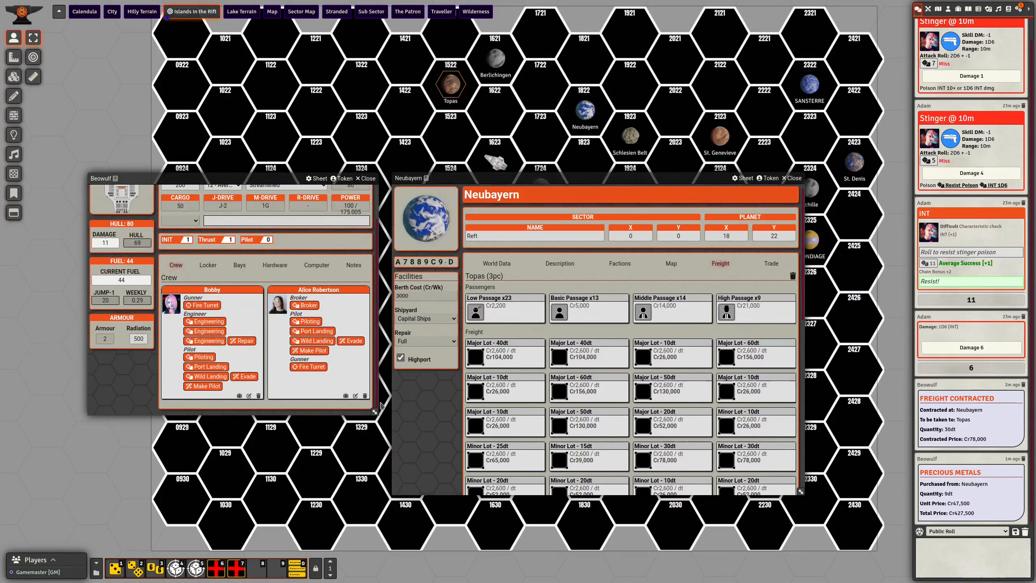
{"action": "left_click_drag", "start_coordinate": [374, 412], "coordinate": [390, 451]}
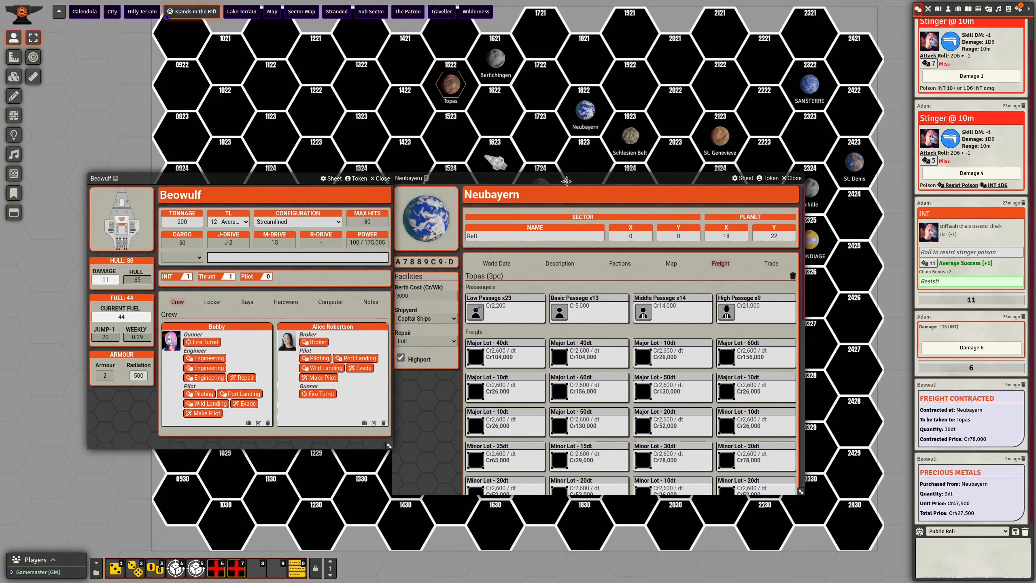
{"action": "left_click_drag", "start_coordinate": [567, 181], "coordinate": [591, 175]}
{"action": "left_click_drag", "start_coordinate": [261, 183], "coordinate": [262, 167]}
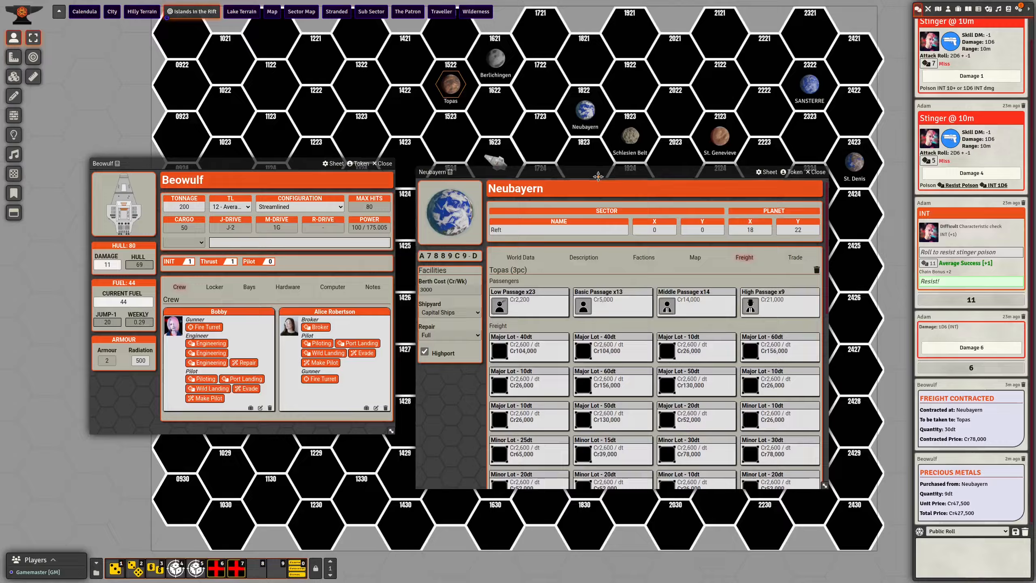
{"action": "left_click_drag", "start_coordinate": [600, 173], "coordinate": [605, 154]}
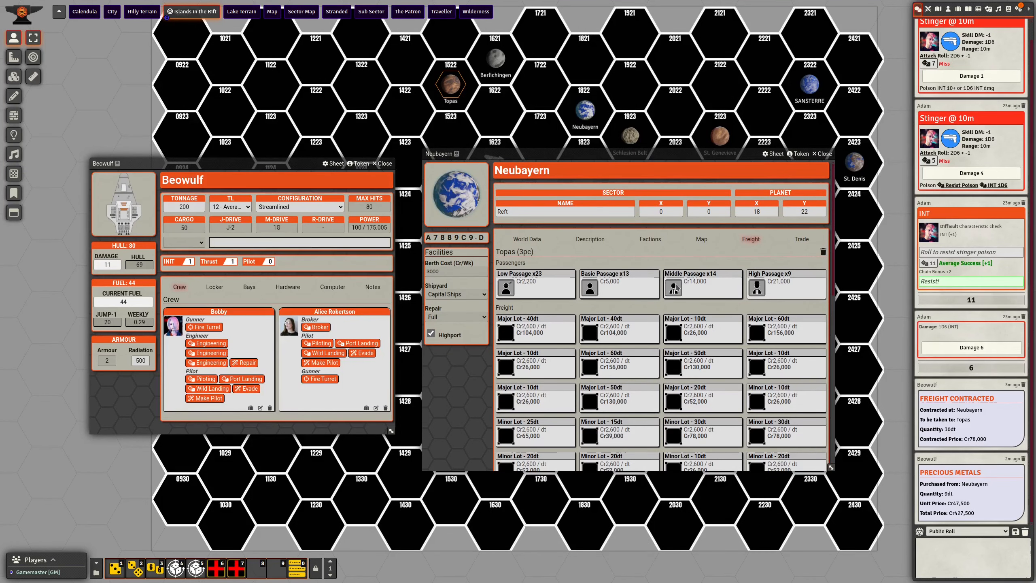
- Embark 4 Middle Passage passengers bound for Topas from Neubayern onto the Beowulf
{"action": "left_click_drag", "start_coordinate": [703, 287], "coordinate": [252, 334]}
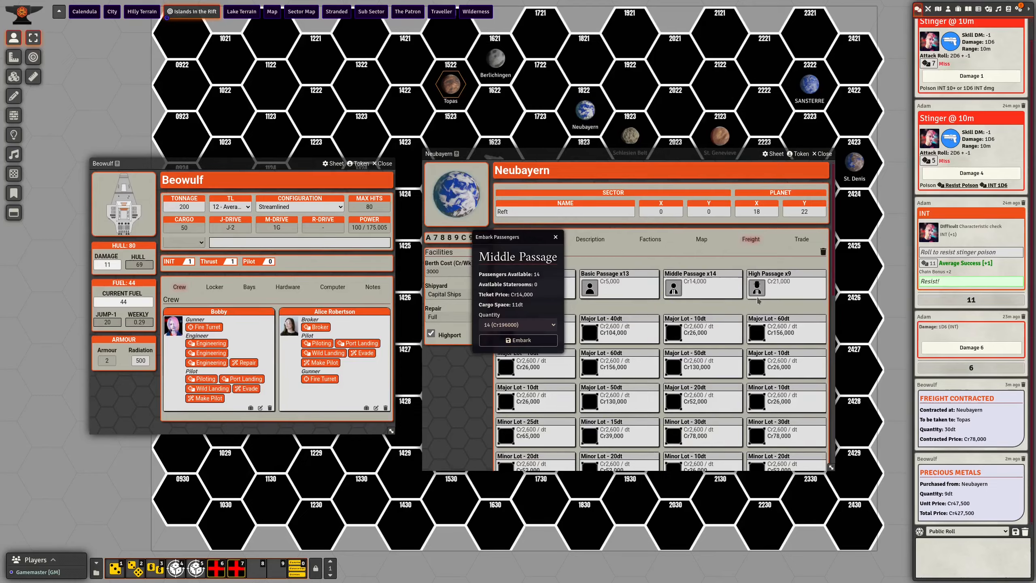
{"action": "left_click_drag", "start_coordinate": [531, 239], "coordinate": [471, 238]}
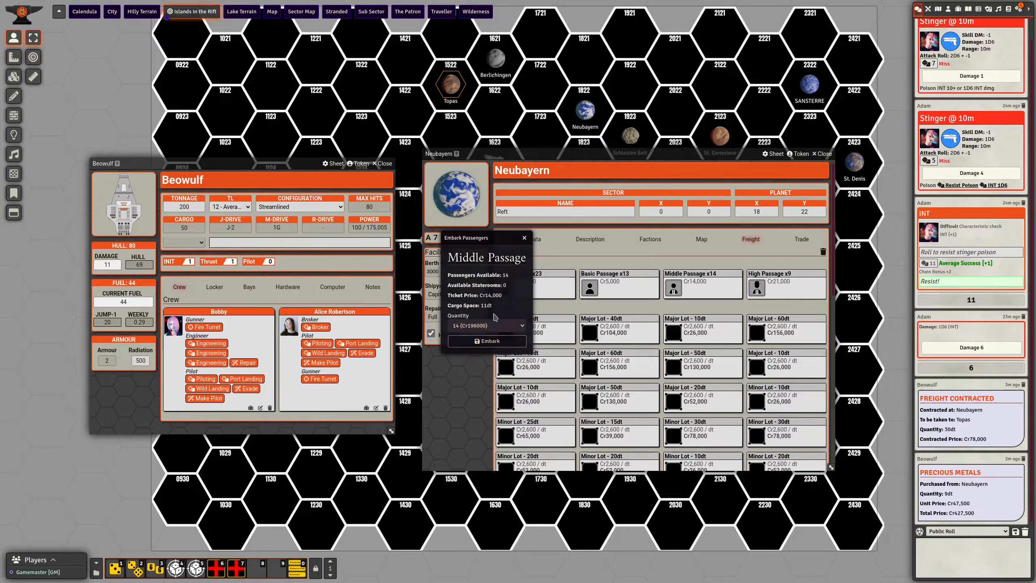
{"action": "left_click", "coordinate": [504, 327]}
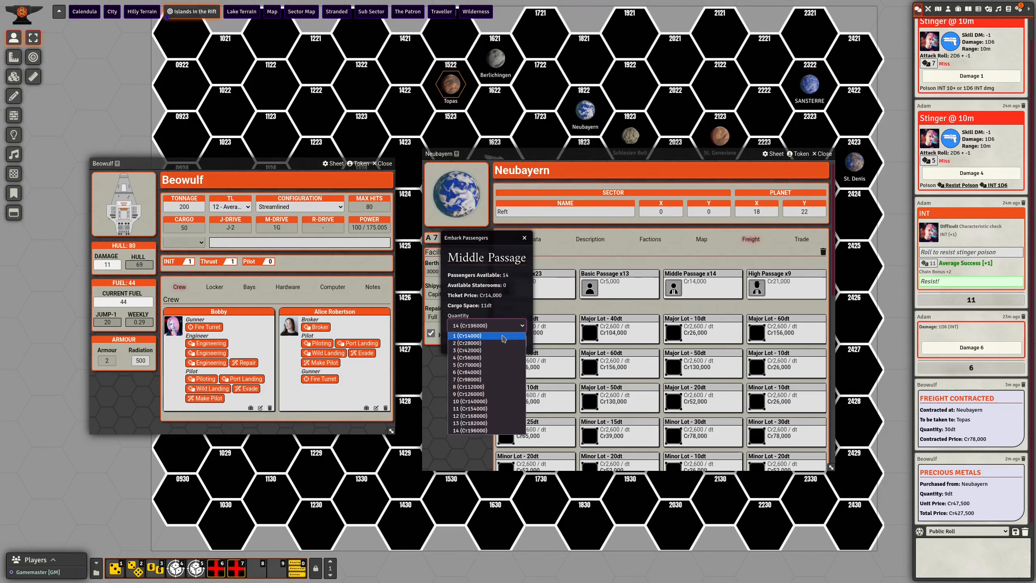
{"action": "left_click", "coordinate": [495, 363]}
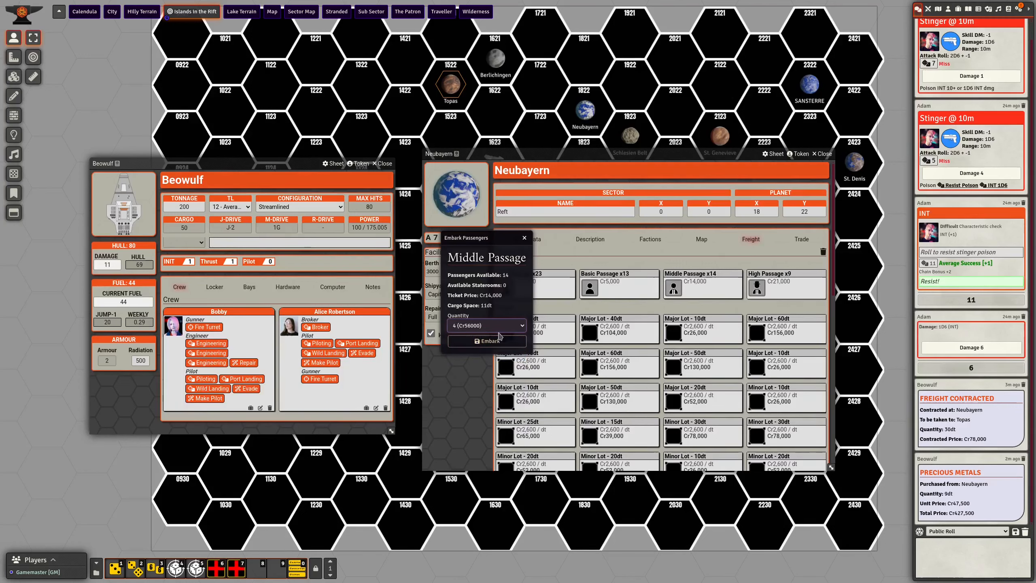
{"action": "left_click", "coordinate": [499, 339]}
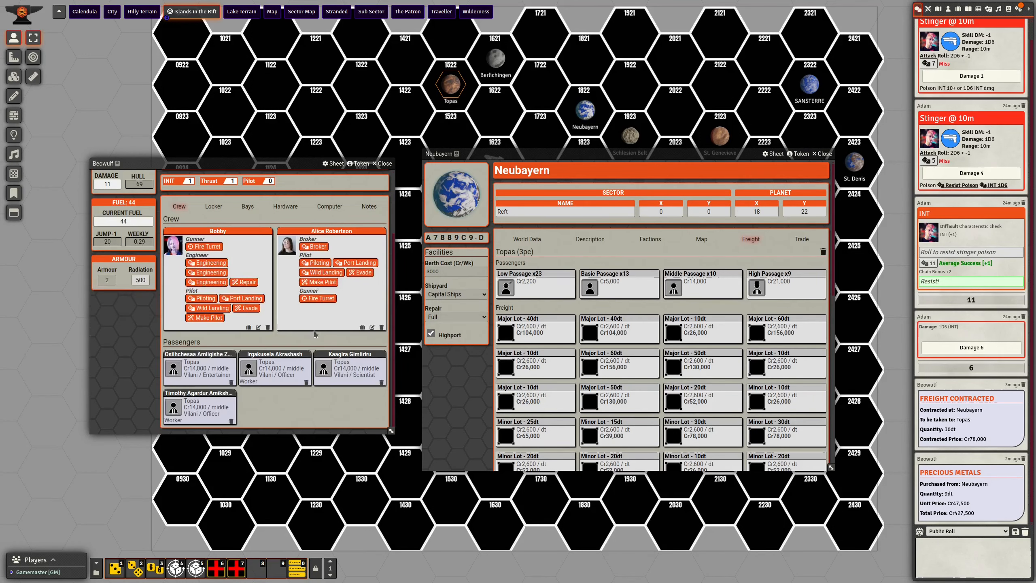
- Enlarge the Beowulf's sheet and view the second listed passenger's character sheet, arranging the sheets so the passenger list stays accessible
{"action": "left_click_drag", "start_coordinate": [391, 431], "coordinate": [436, 457]}
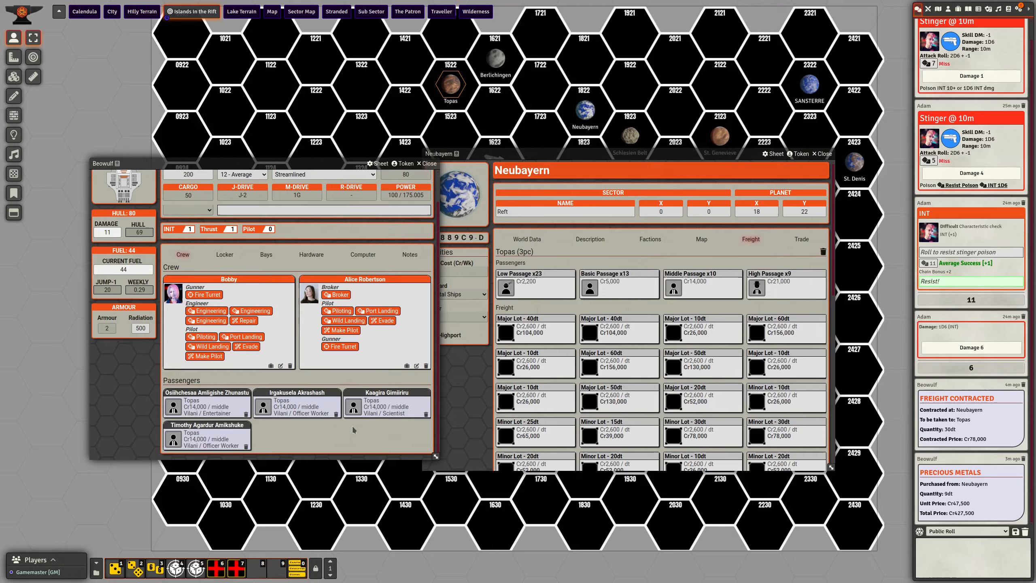
{"action": "left_click", "coordinate": [265, 413]}
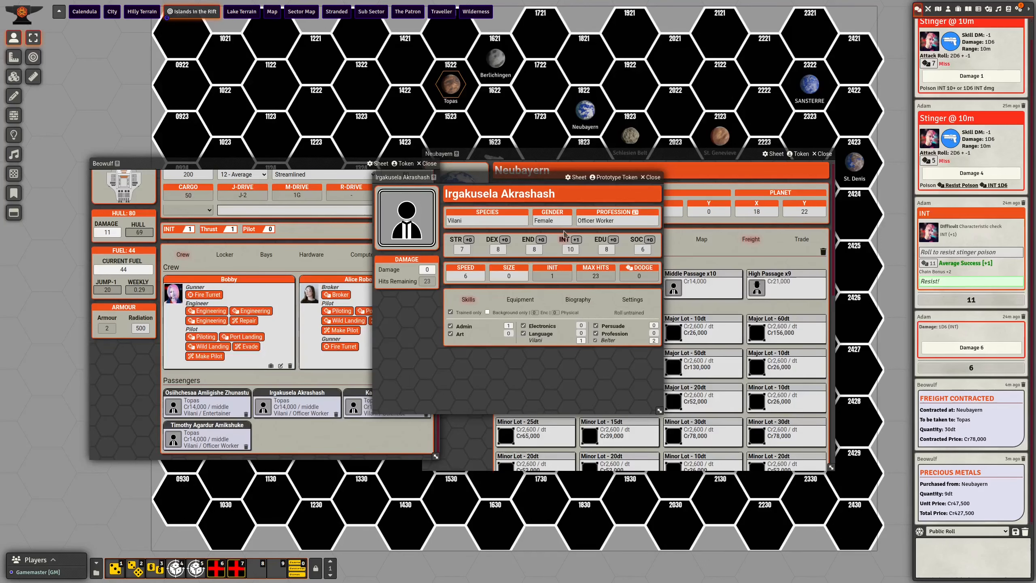
{"action": "left_click_drag", "start_coordinate": [534, 180], "coordinate": [371, 229]}
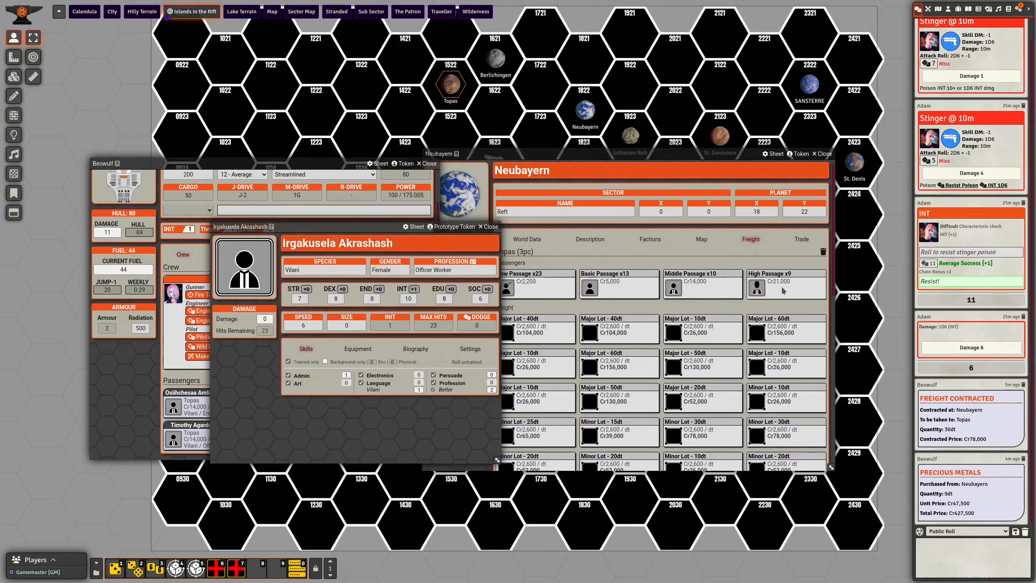
{"action": "left_click", "coordinate": [678, 290]}
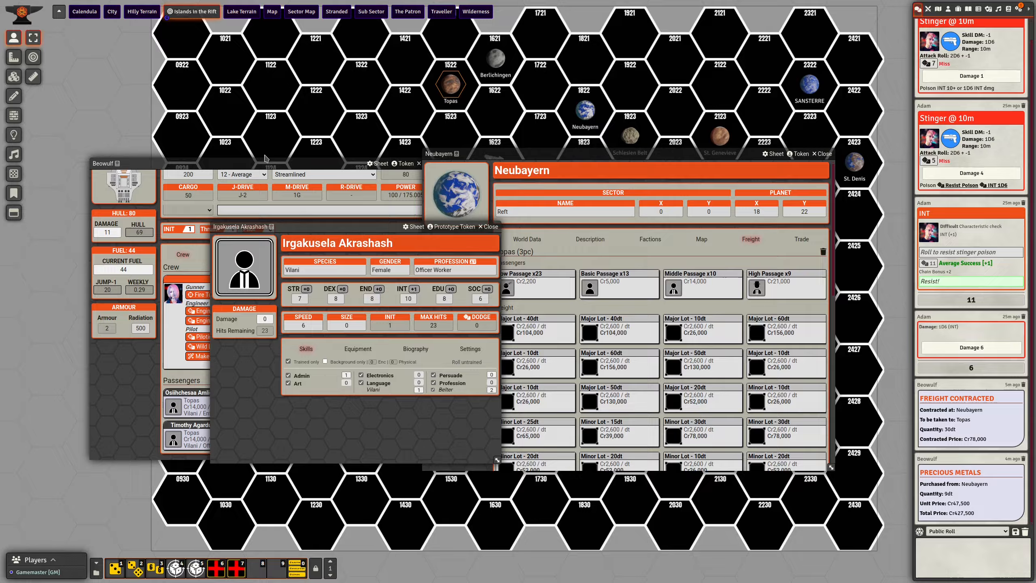
{"action": "left_click_drag", "start_coordinate": [265, 163], "coordinate": [244, 105]}
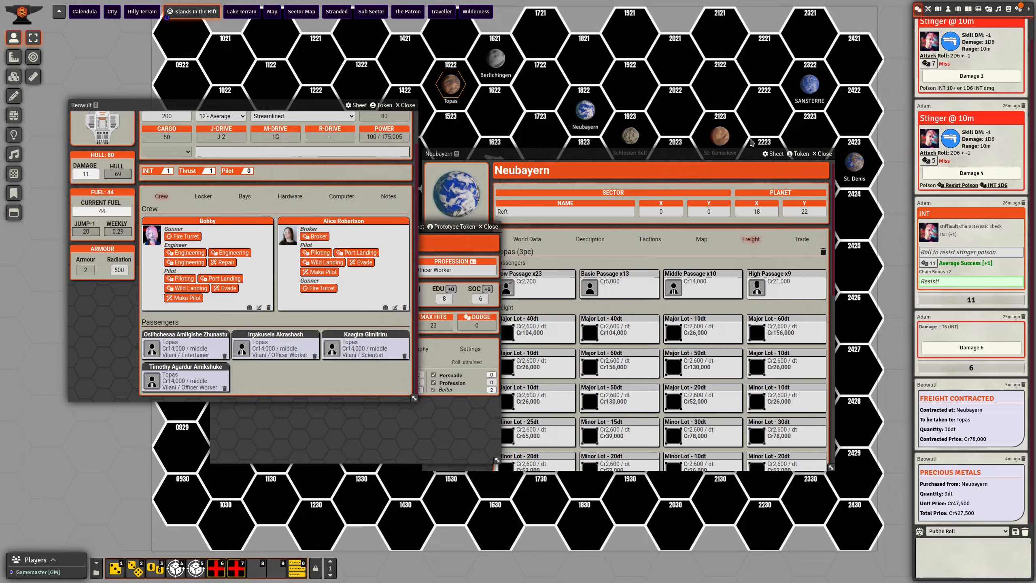
- Inspect the first passenger in the NPC Passengers actor folder, checking the biography and skills, and close the character's sheet
{"action": "left_click", "coordinate": [948, 8]}
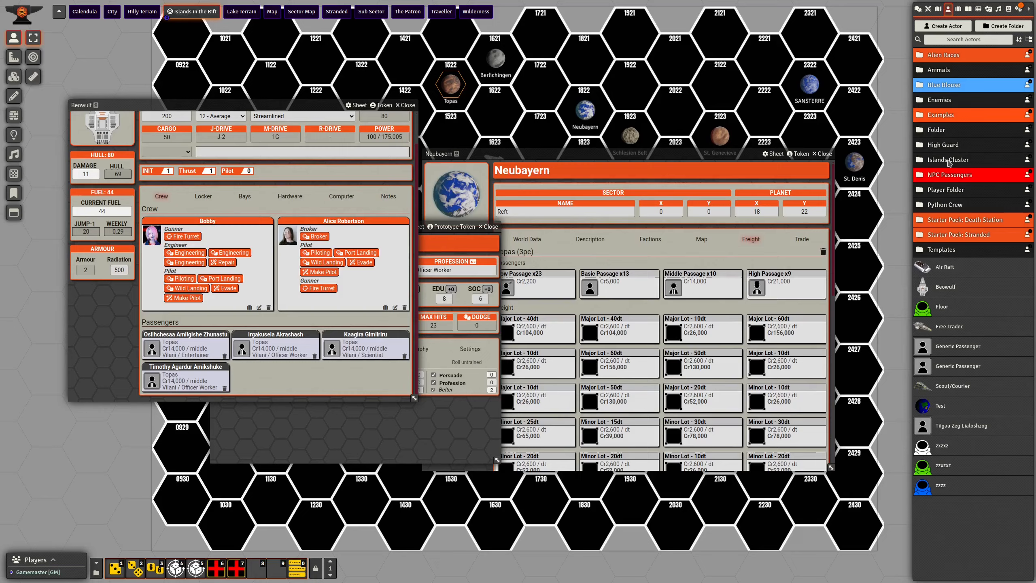
{"action": "left_click", "coordinate": [951, 176]}
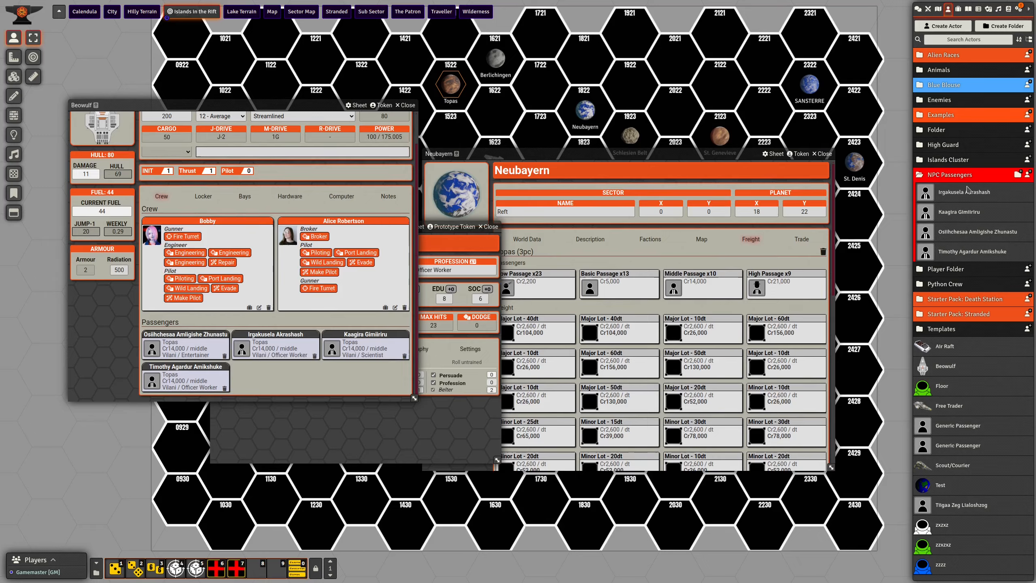
{"action": "left_click", "coordinate": [965, 193]}
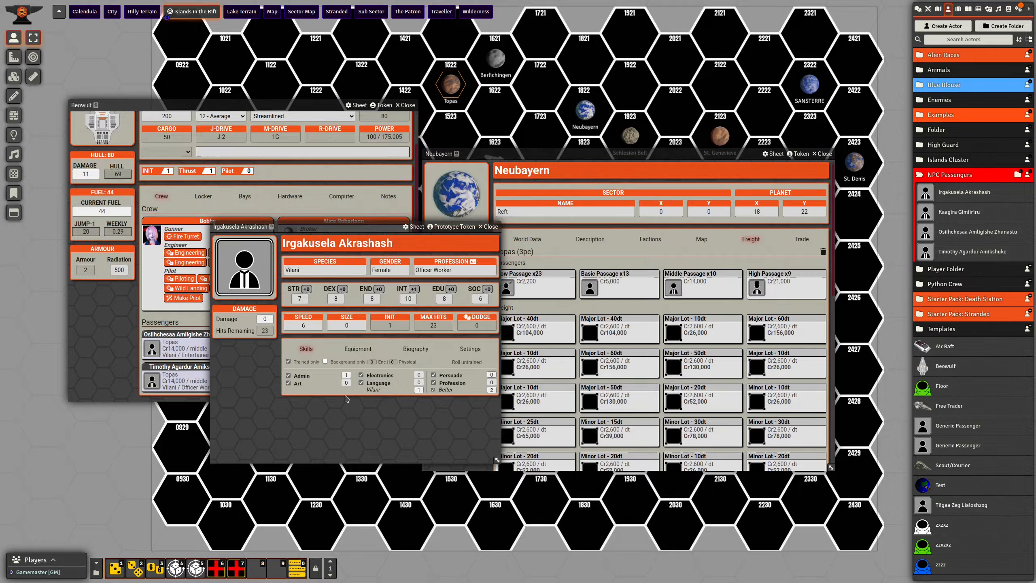
{"action": "left_click", "coordinate": [415, 349]}
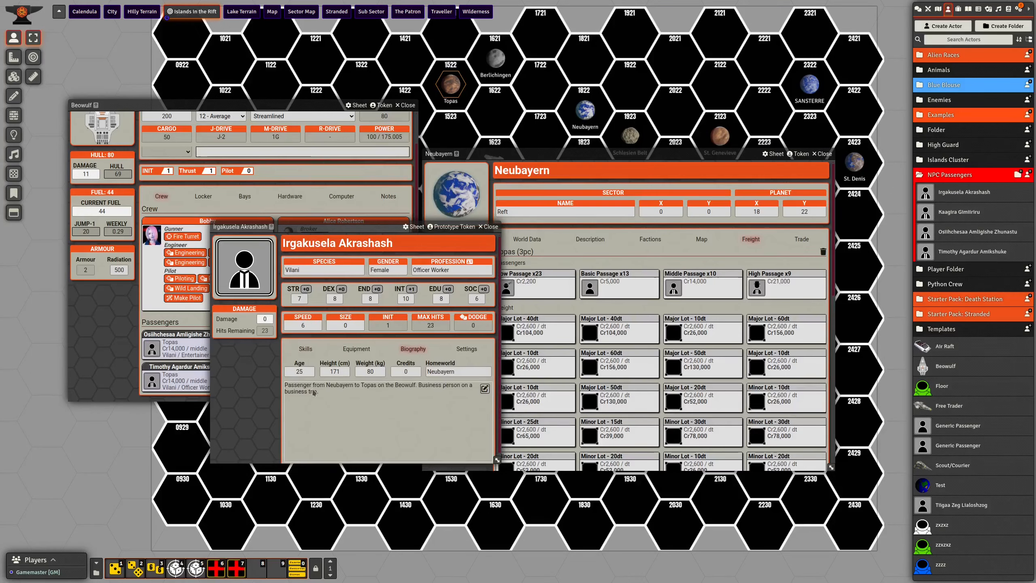
{"action": "left_click", "coordinate": [309, 349]}
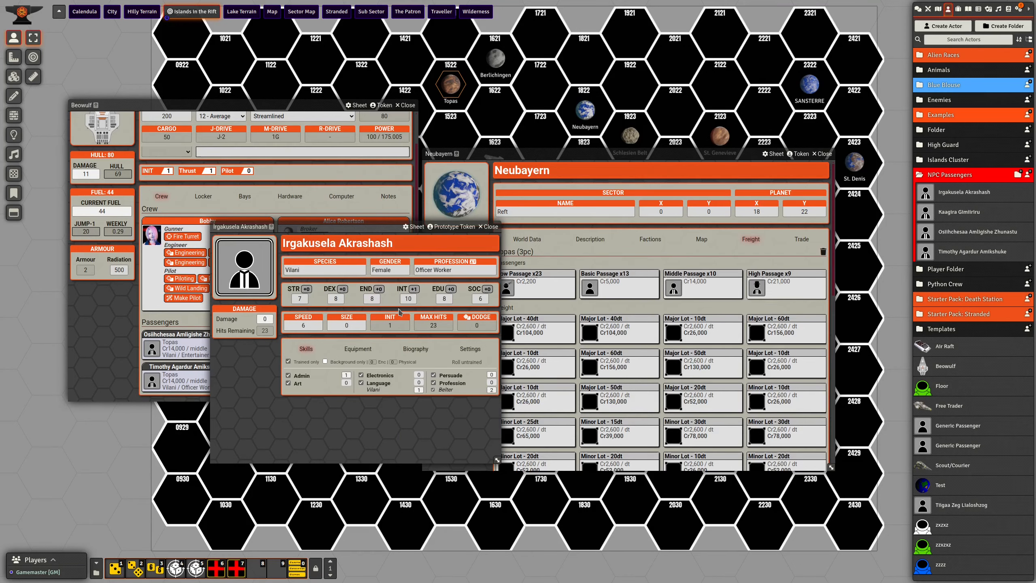
{"action": "left_click", "coordinate": [488, 226]}
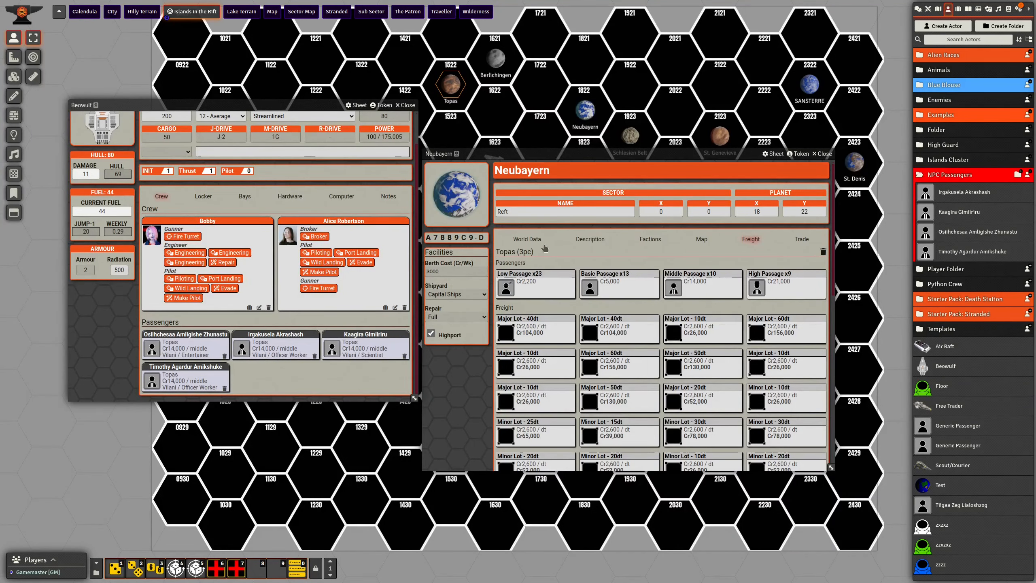
- Open the Topas world sheet beside the Beowulf's and disembark all the ship's Topas passengers there
{"action": "left_click_drag", "start_coordinate": [519, 157], "coordinate": [598, 198]}
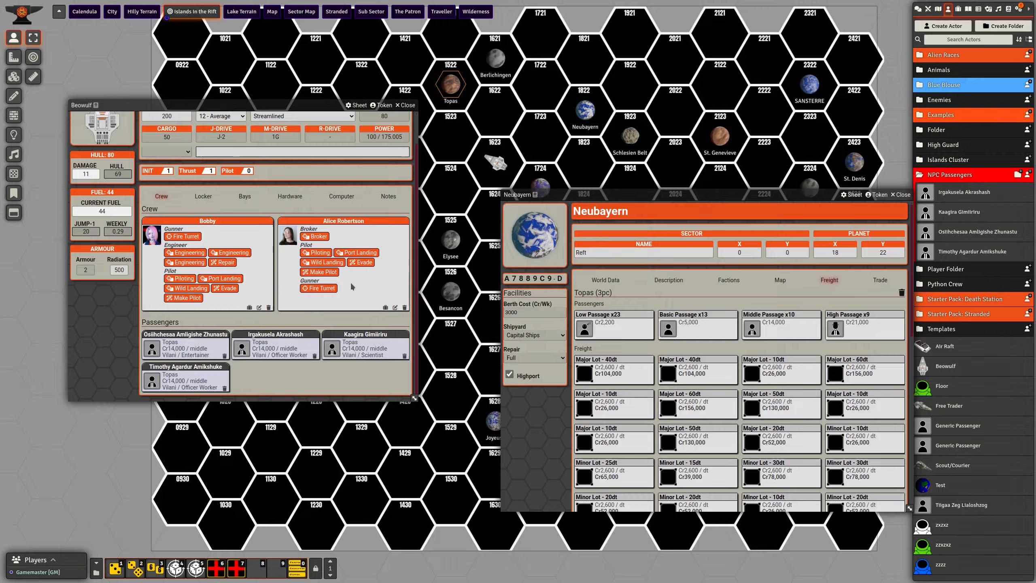
{"action": "double_click", "coordinate": [449, 85]}
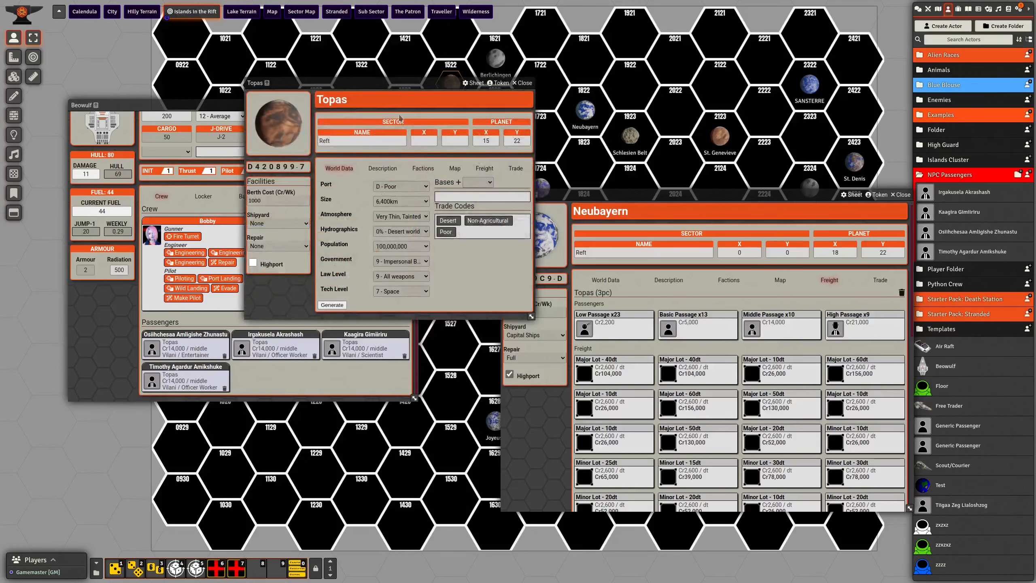
{"action": "left_click_drag", "start_coordinate": [402, 84], "coordinate": [616, 81]}
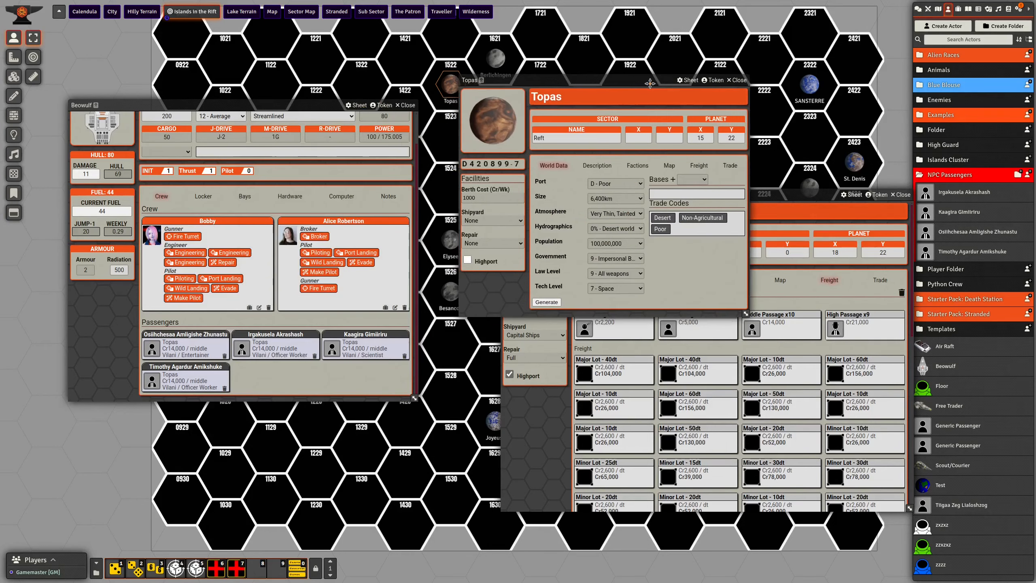
{"action": "left_click_drag", "start_coordinate": [278, 347], "coordinate": [611, 239]}
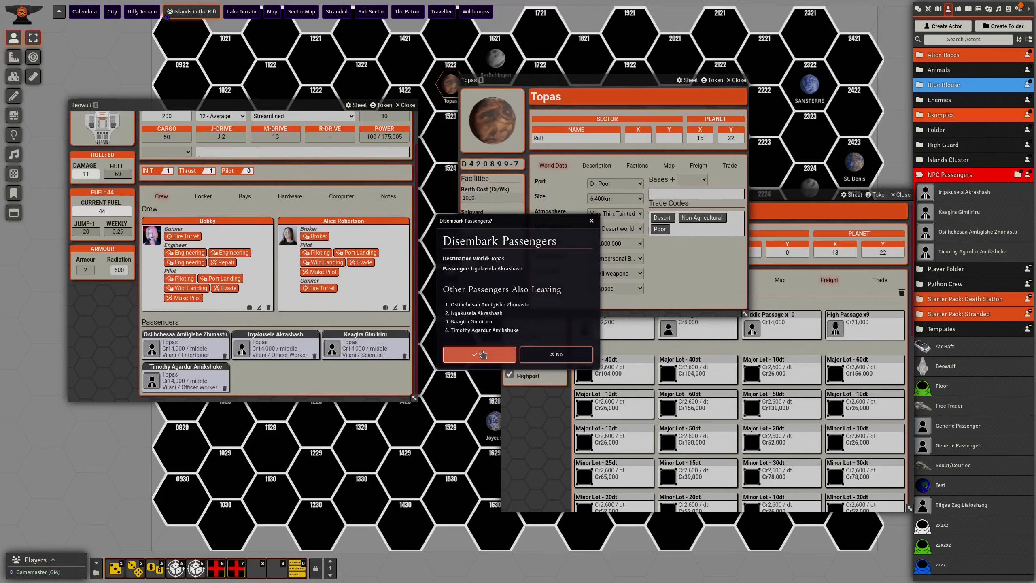
{"action": "left_click", "coordinate": [479, 354]}
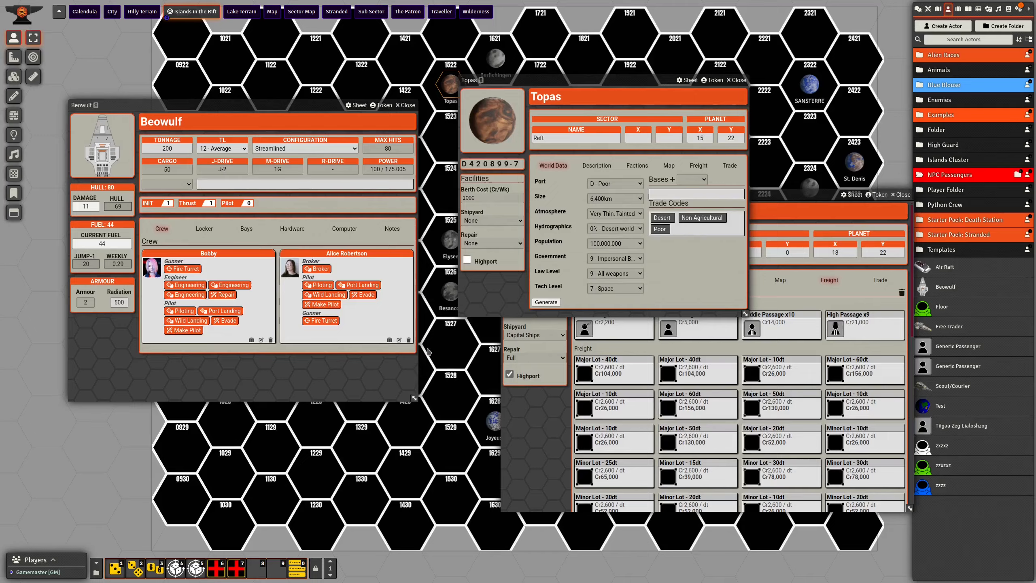
- Embark 8 Low Passage passengers bound for Topas from Neubayern onto the Beowulf
{"action": "left_click", "coordinate": [672, 351]}
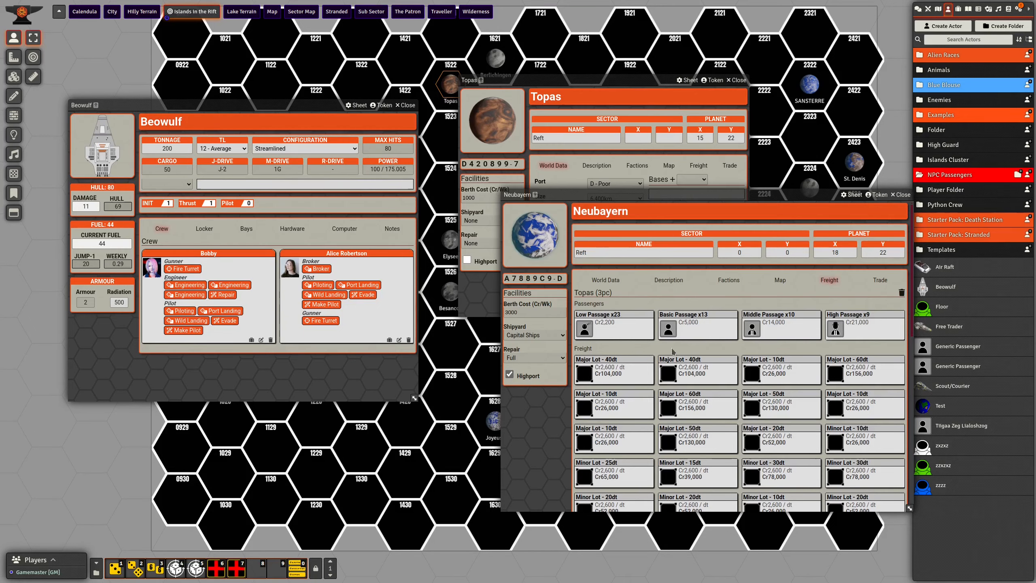
{"action": "left_click_drag", "start_coordinate": [634, 334], "coordinate": [317, 334]}
{"action": "left_click", "coordinate": [517, 325]}
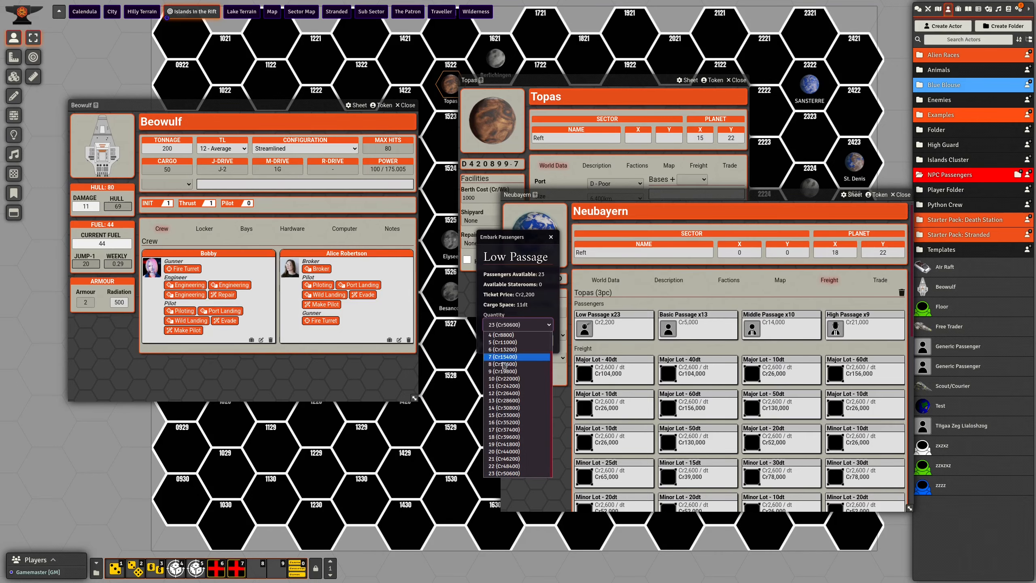
{"action": "left_click", "coordinate": [504, 364]}
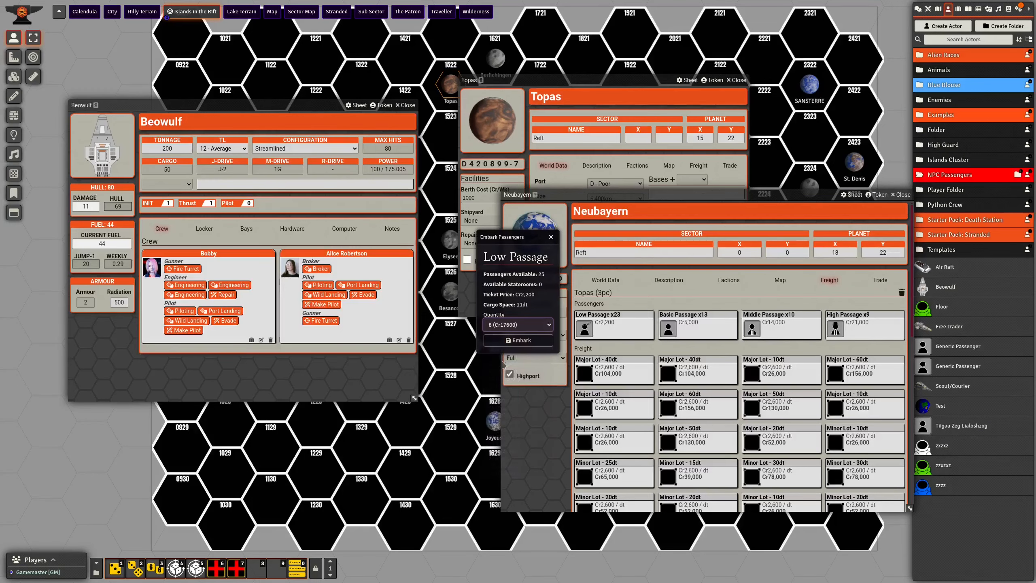
{"action": "left_click", "coordinate": [509, 340]}
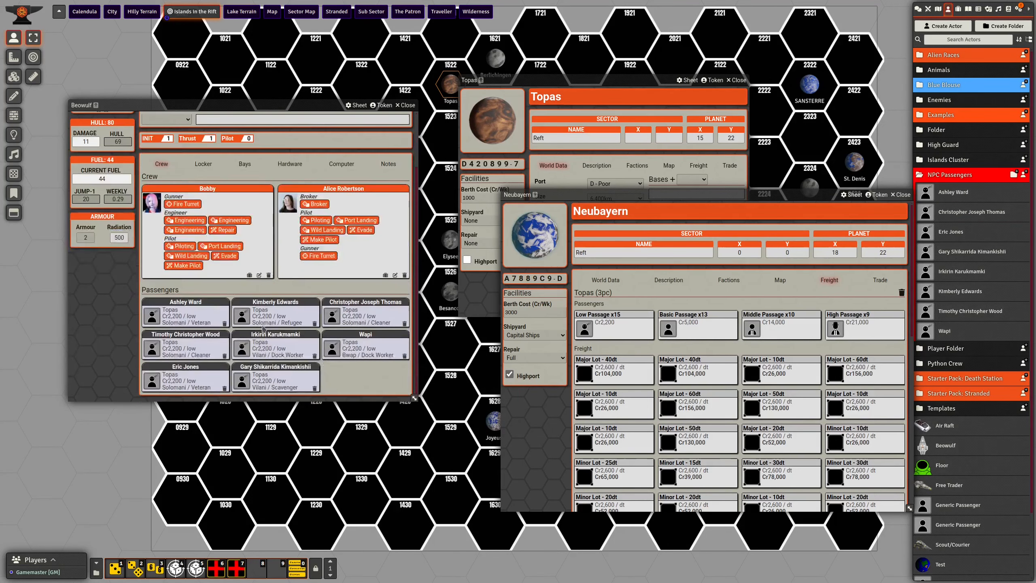
- Embark 2 High Passage passengers bound for Topas from Neubayern onto the Beowulf
{"action": "left_click_drag", "start_coordinate": [863, 327], "coordinate": [336, 343]}
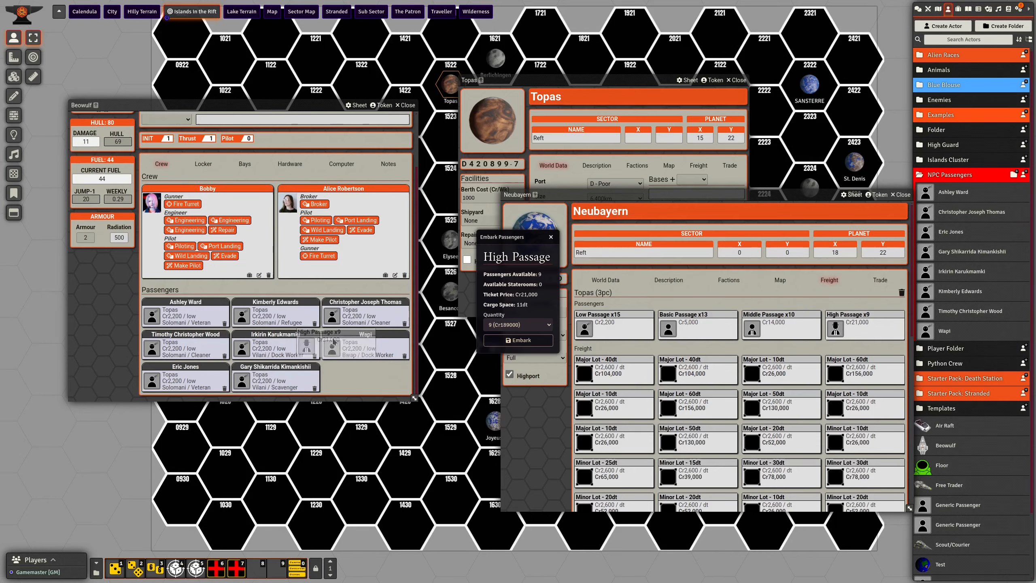
{"action": "left_click", "coordinate": [515, 324]}
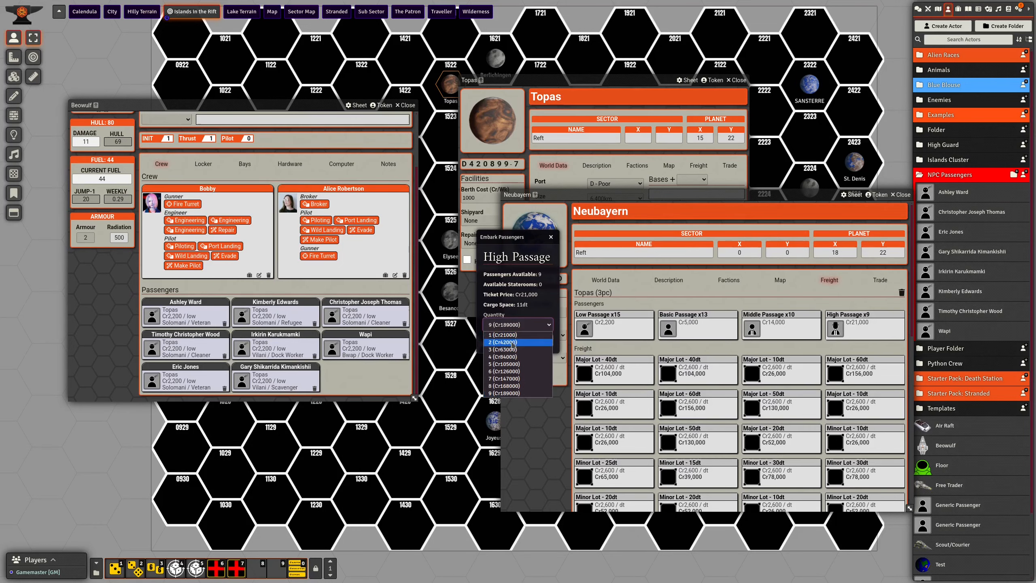
{"action": "left_click", "coordinate": [513, 340]}
{"action": "left_click", "coordinate": [513, 340]}
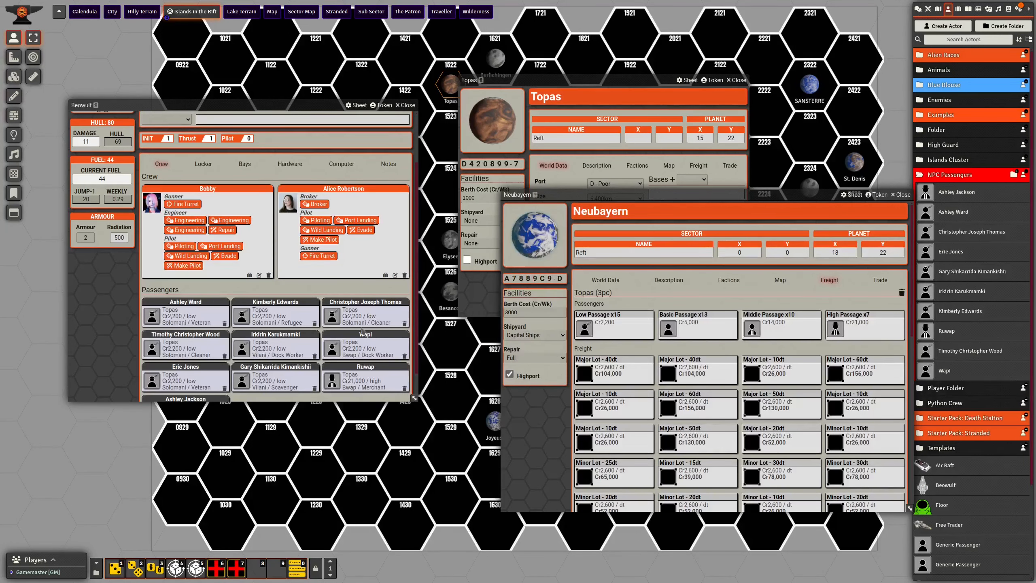
- Inspect the character sheets of the high-passage merchant, a low-passage veteran and a low-passage cleaner aboard the Beowulf, closing each after viewing
{"action": "scroll", "coordinate": [361, 331], "scroll_direction": "down", "scroll_amount": 1}
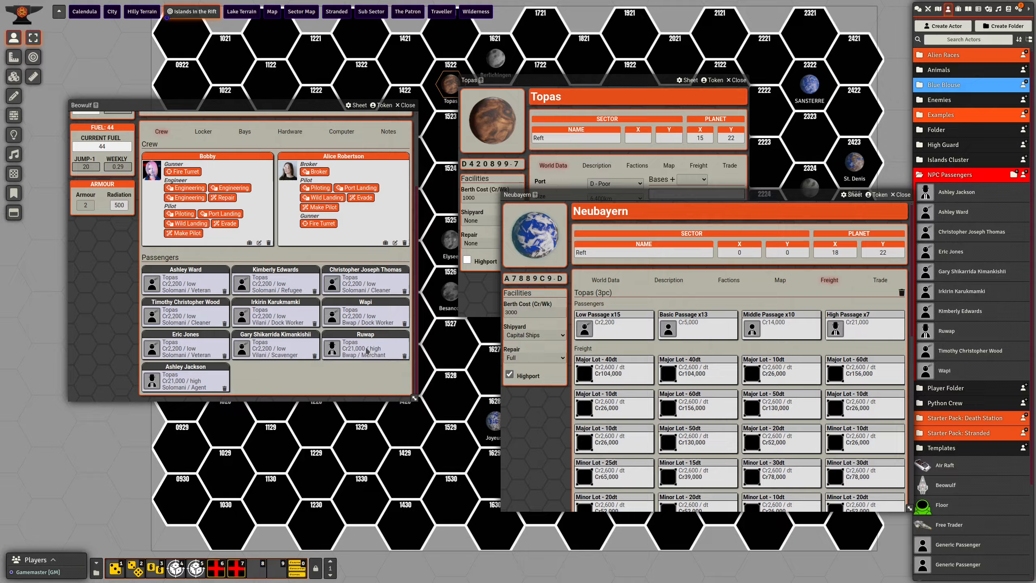
{"action": "left_click", "coordinate": [338, 351]}
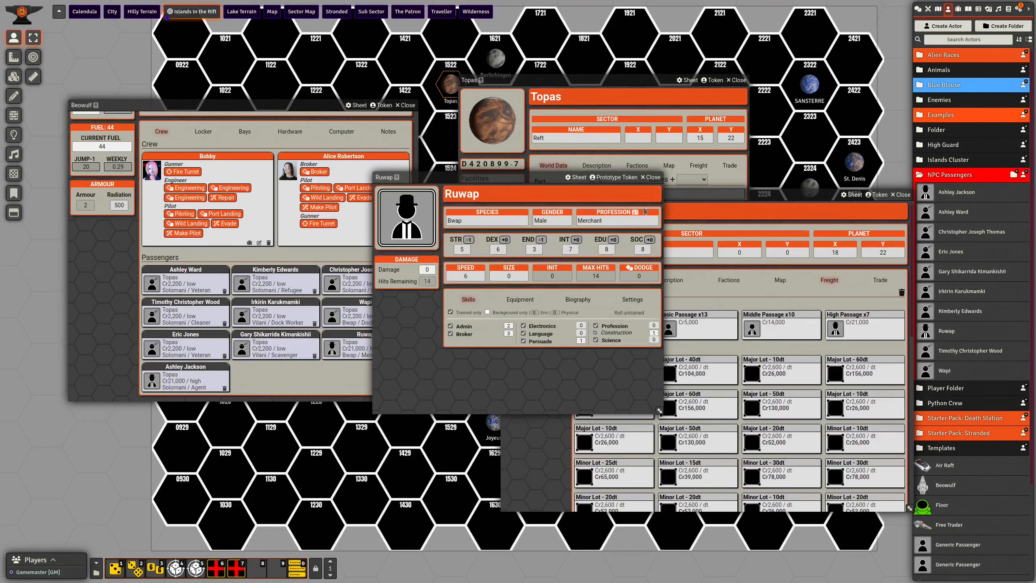
{"action": "left_click", "coordinate": [651, 177]}
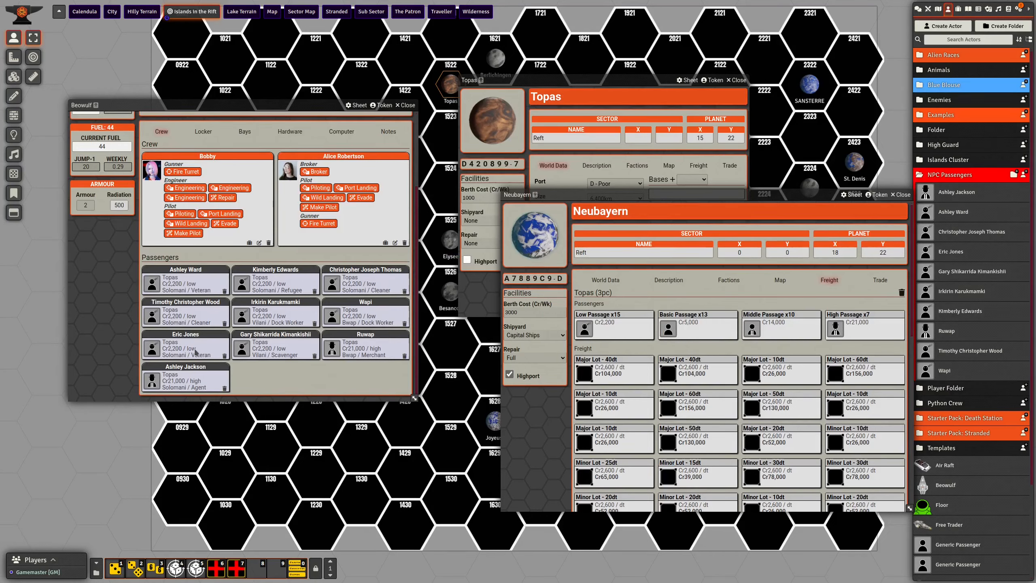
{"action": "left_click", "coordinate": [157, 349]}
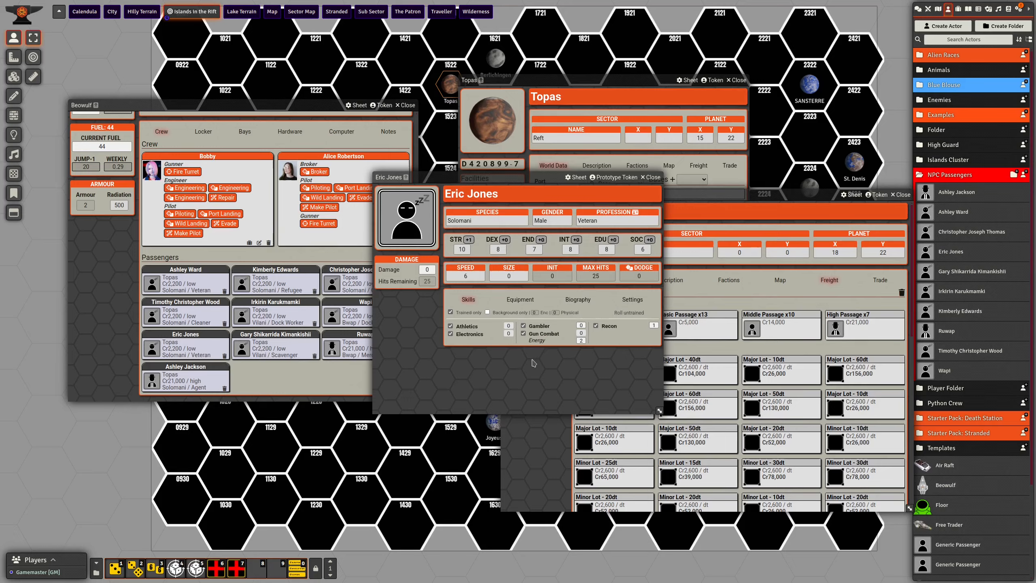
{"action": "left_click", "coordinate": [653, 178]}
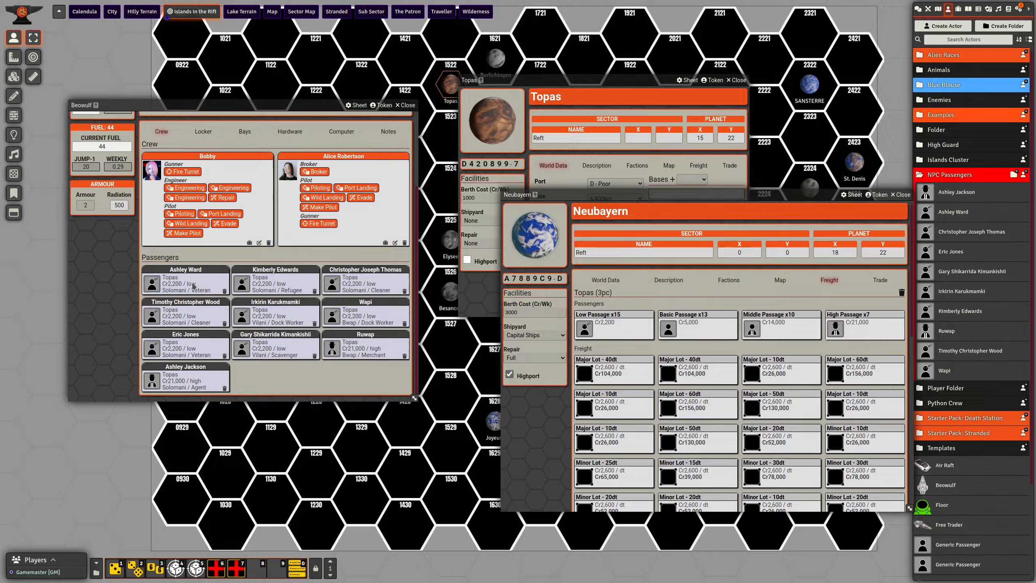
{"action": "left_click", "coordinate": [153, 318]}
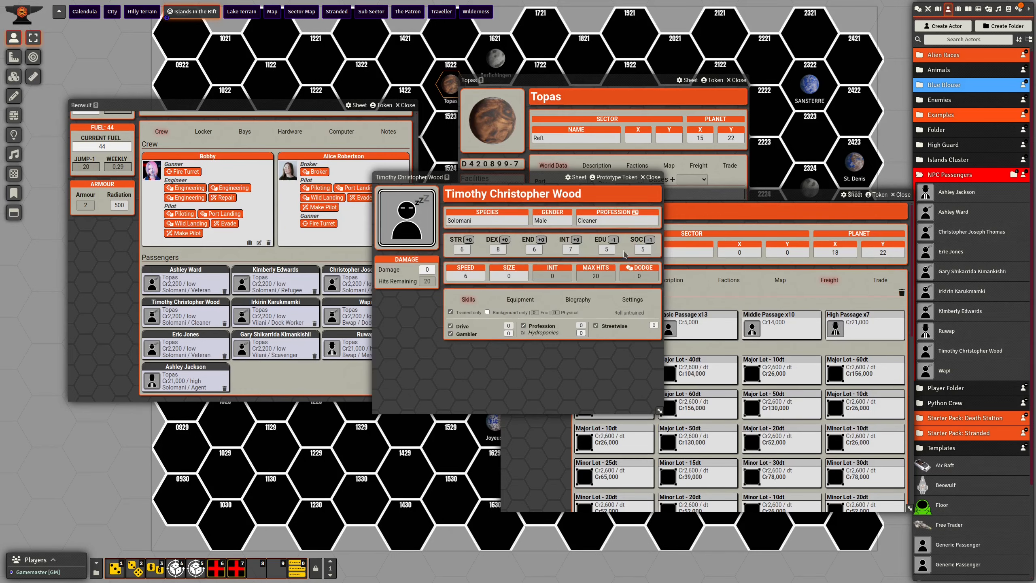
{"action": "left_click", "coordinate": [652, 177]}
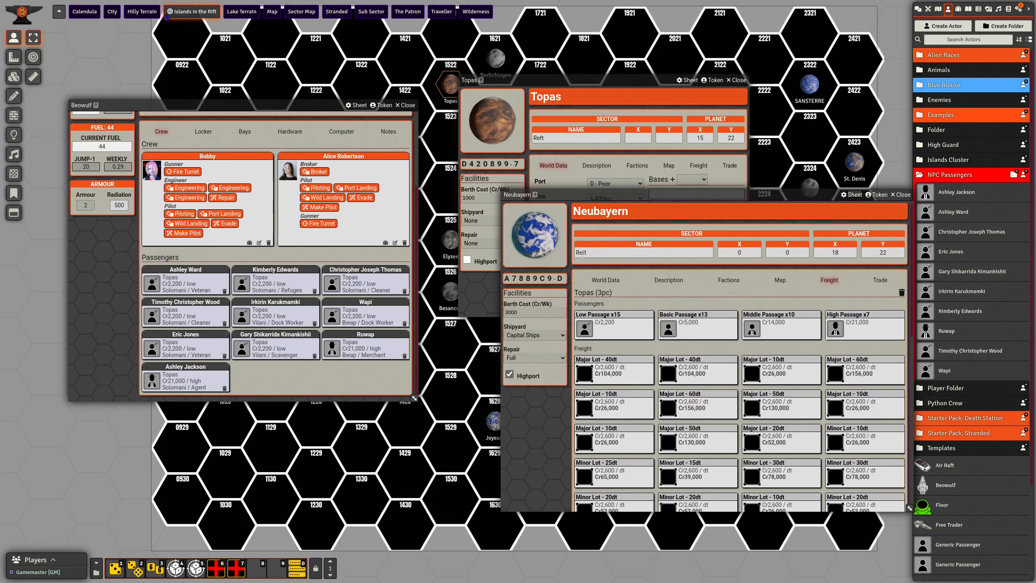
- Shift the Neubayern sheet slightly and move the high-passage merchant out of the NPC Passengers folder to the top level of the actor list
{"action": "left_click_drag", "start_coordinate": [635, 197], "coordinate": [596, 188]}
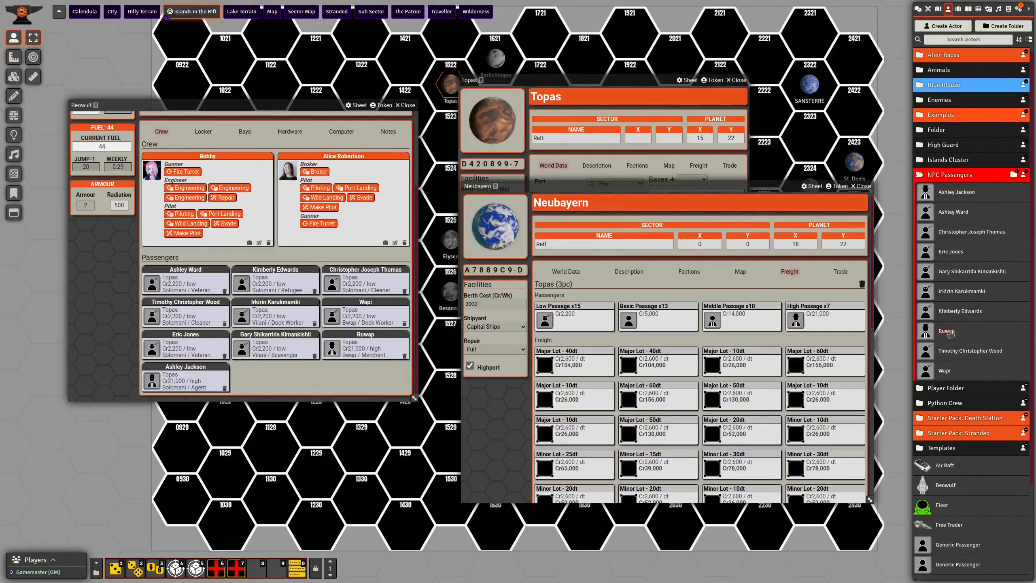
{"action": "left_click_drag", "start_coordinate": [950, 334], "coordinate": [938, 483]}
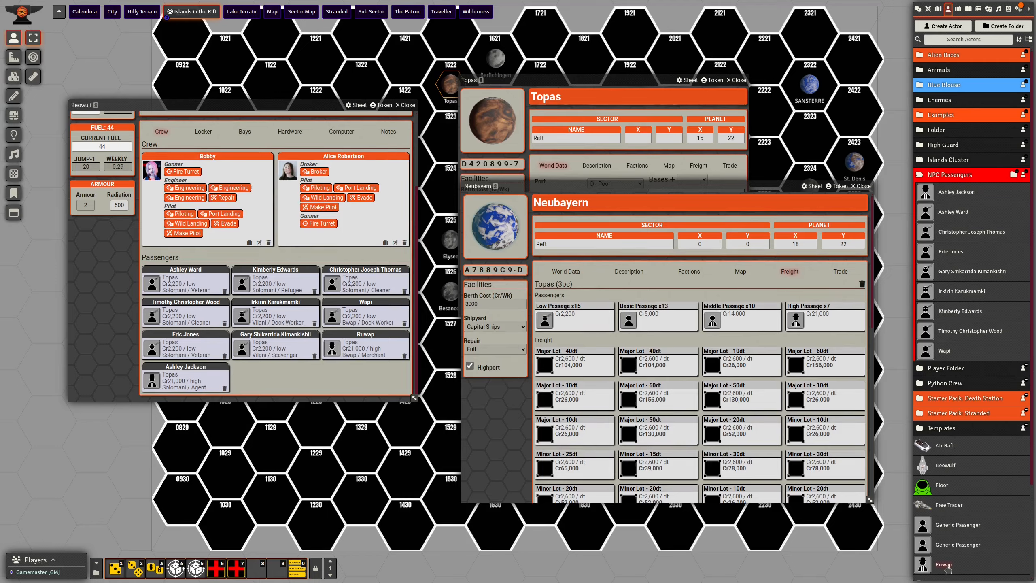
- Disembark all the Beowulf's Topas-bound passengers at Topas, including the high-passage agent
{"action": "left_click", "coordinate": [515, 130]}
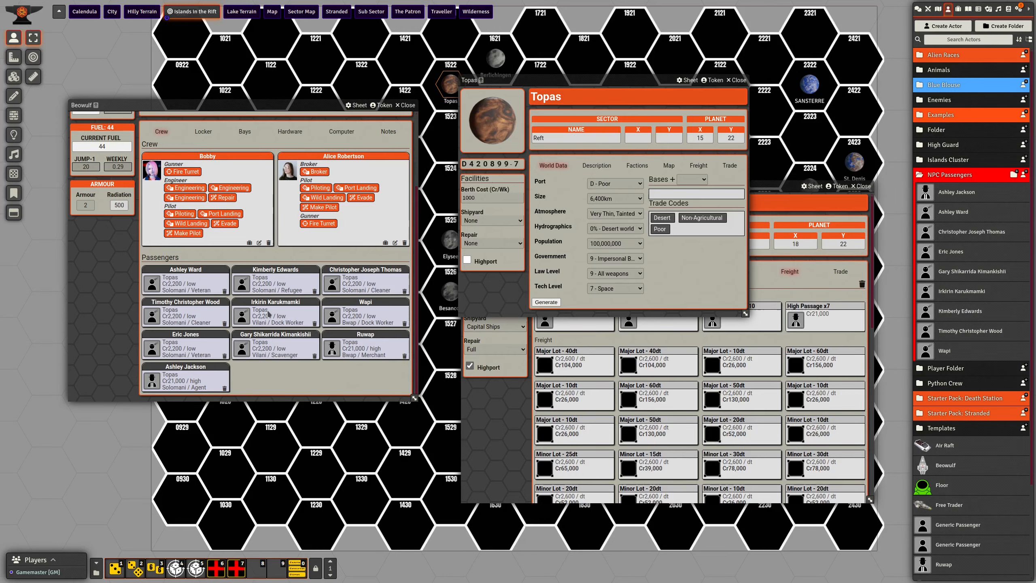
{"action": "left_click_drag", "start_coordinate": [276, 315], "coordinate": [610, 241]}
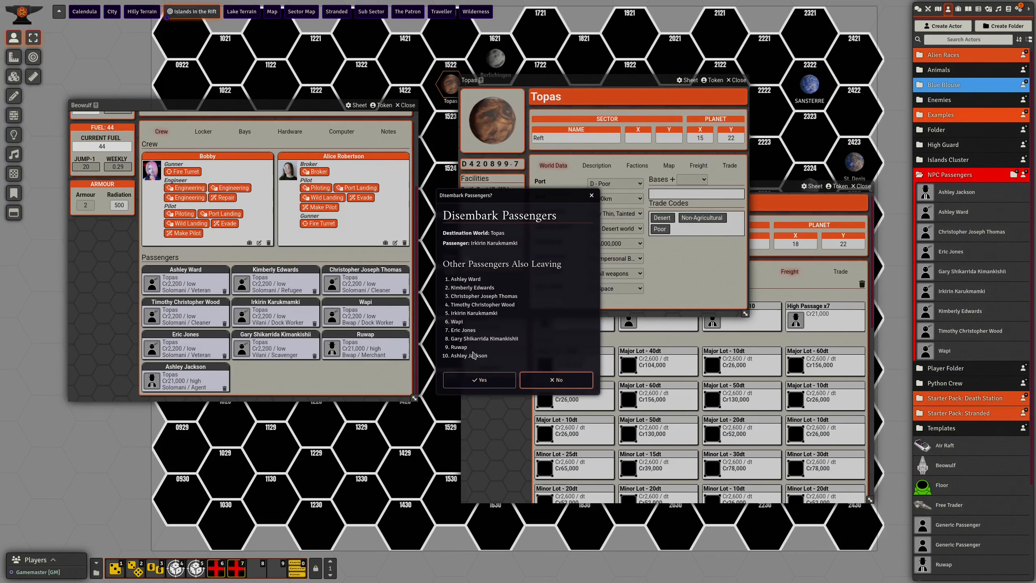
{"action": "left_click", "coordinate": [476, 380]}
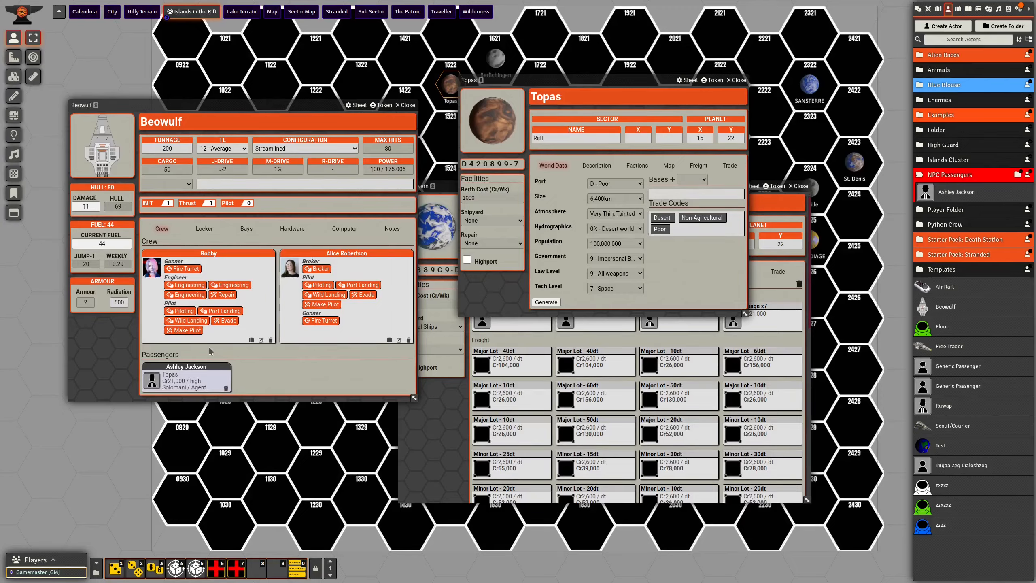
{"action": "left_click_drag", "start_coordinate": [192, 373], "coordinate": [609, 234]}
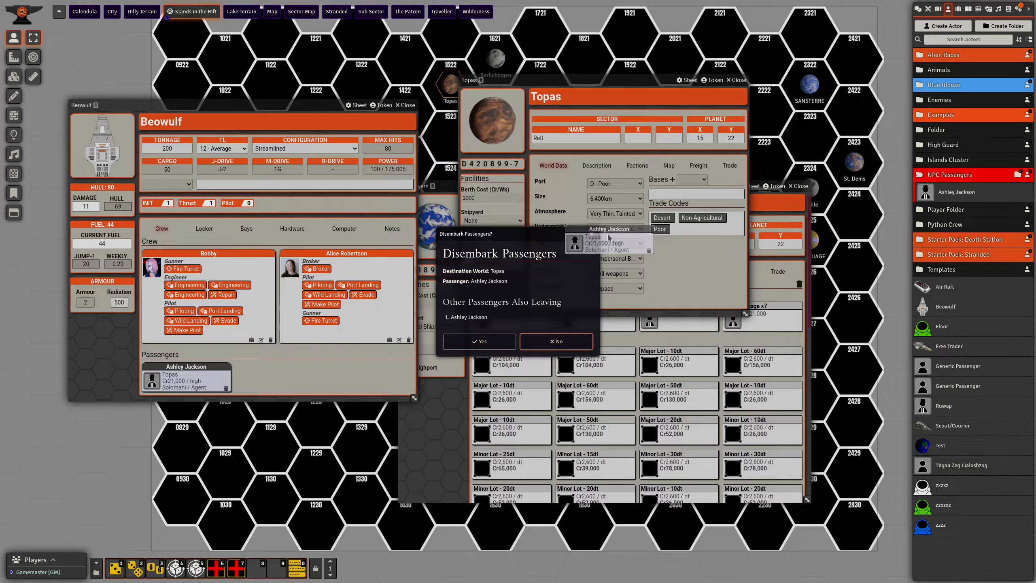
{"action": "left_click", "coordinate": [484, 344]}
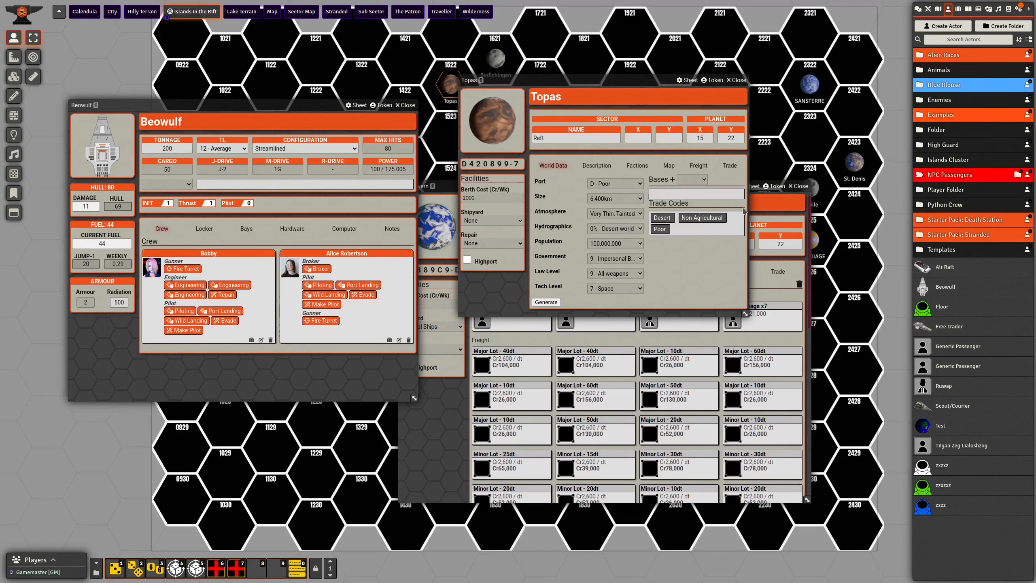
- Rearrange the Neubayern and Topas sheets, and show the Beowulf's cargo bay alongside Topas's trade information
{"action": "left_click_drag", "start_coordinate": [454, 186], "coordinate": [479, 195]}
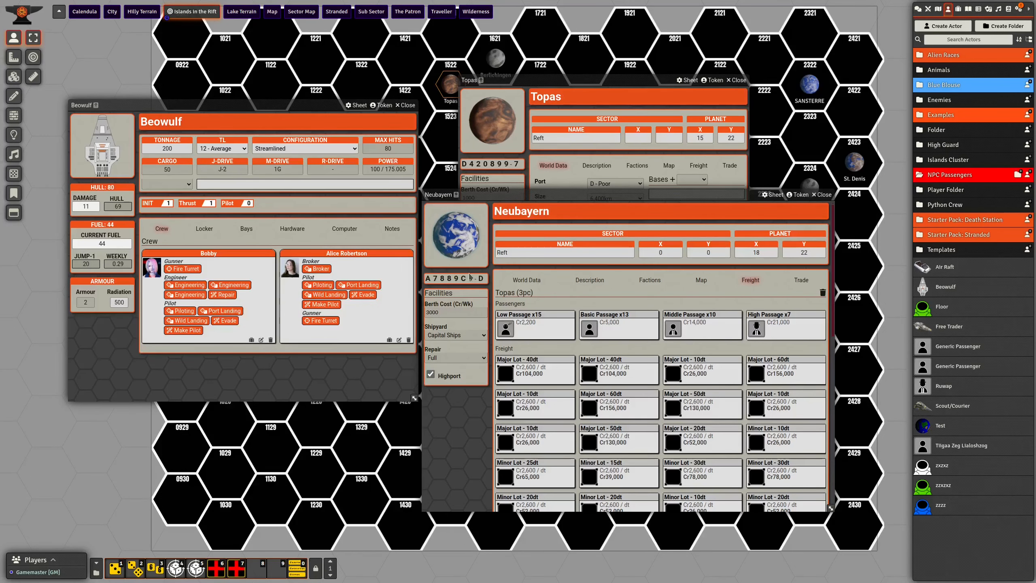
{"action": "left_click_drag", "start_coordinate": [513, 196], "coordinate": [528, 214]}
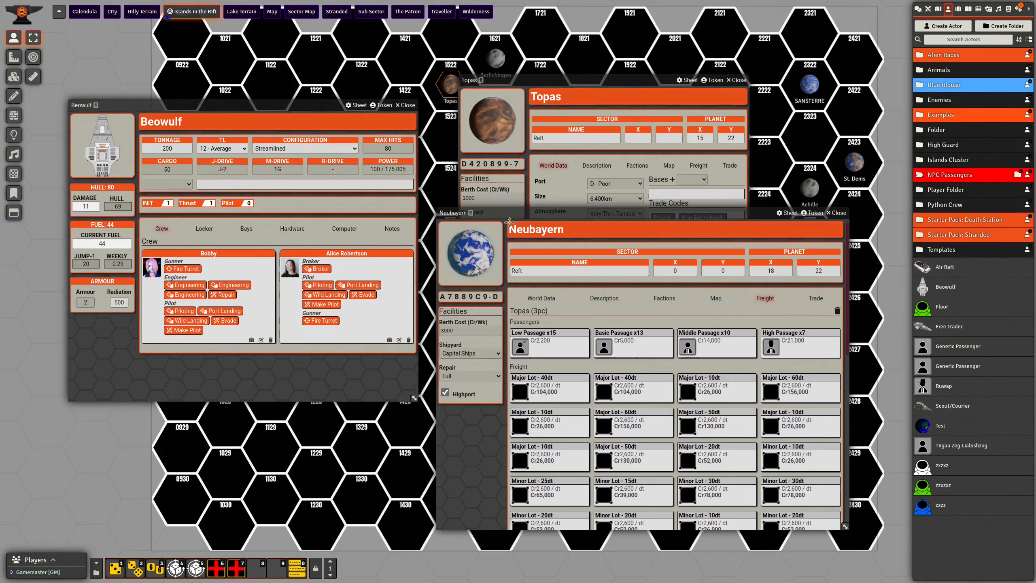
{"action": "left_click_drag", "start_coordinate": [555, 78], "coordinate": [366, 73]}
{"action": "left_click_drag", "start_coordinate": [642, 220], "coordinate": [638, 211]}
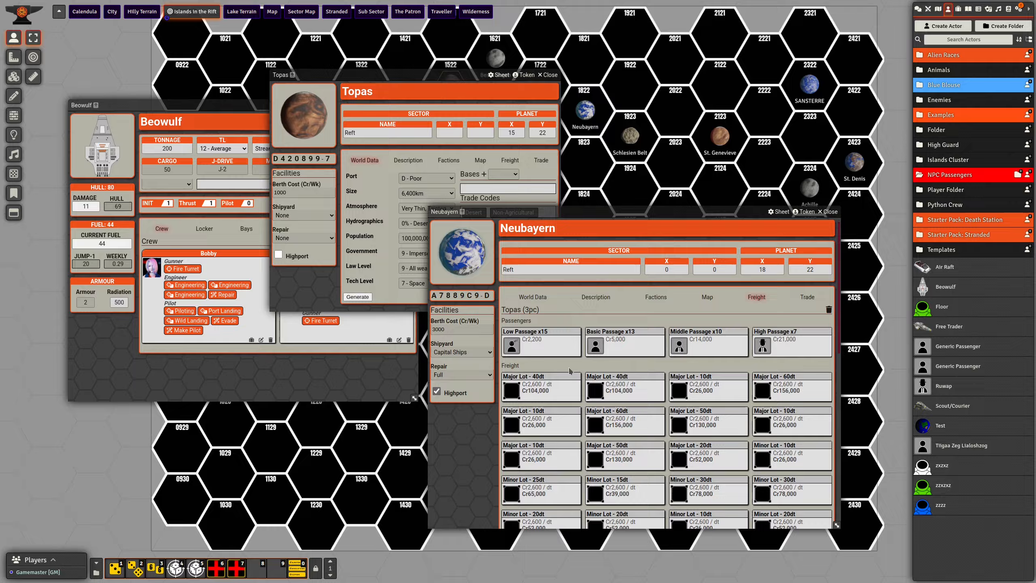
{"action": "left_click", "coordinate": [245, 229]}
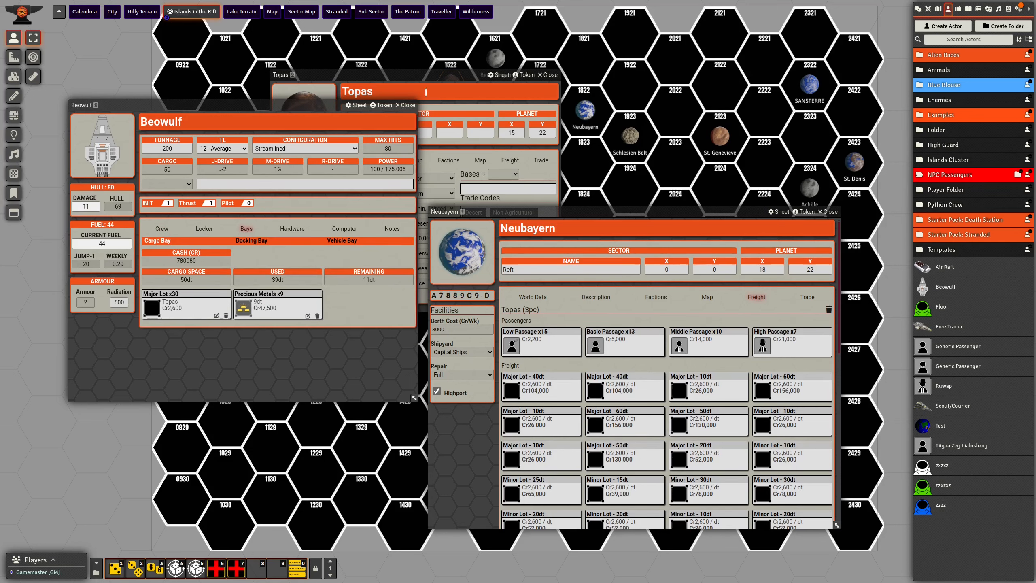
{"action": "left_click_drag", "start_coordinate": [428, 70], "coordinate": [529, 63]}
{"action": "left_click", "coordinate": [642, 154]}
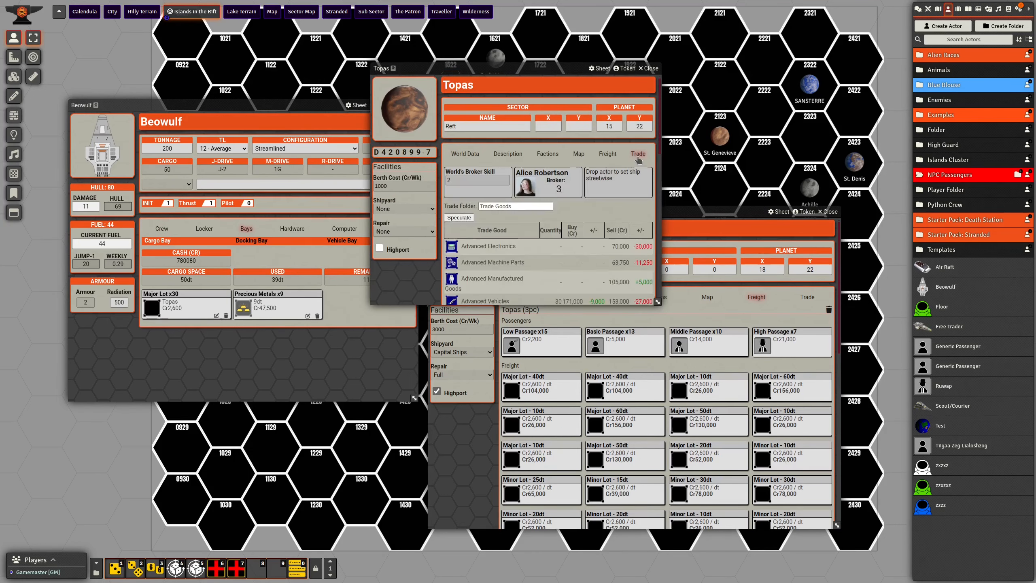
- Enlarge the Topas sheet to review its full trade goods price list, and bring the Beowulf's sheet back to the front
{"action": "left_click_drag", "start_coordinate": [657, 304], "coordinate": [829, 394]}
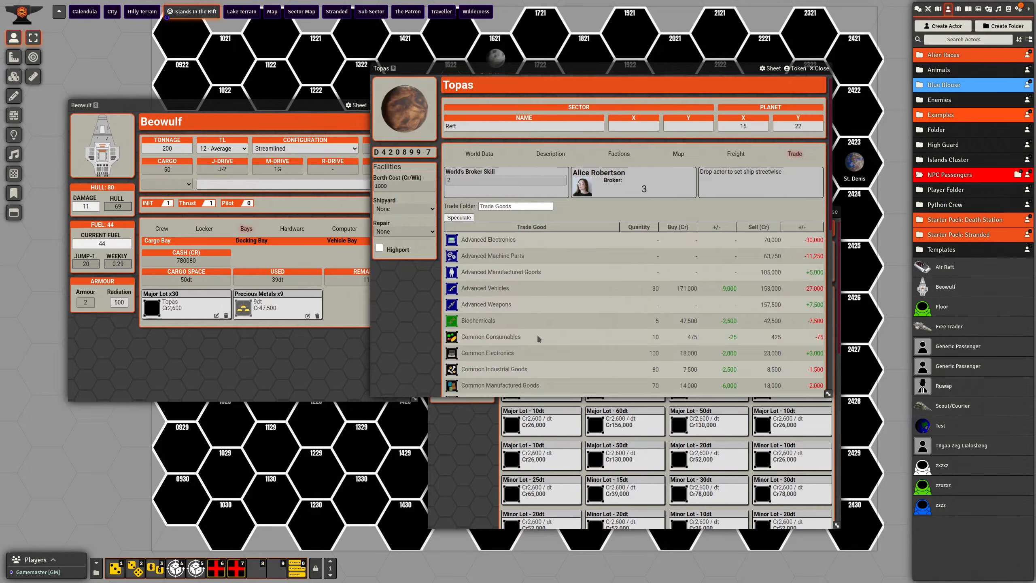
{"action": "scroll", "coordinate": [538, 339], "scroll_direction": "down", "scroll_amount": 6}
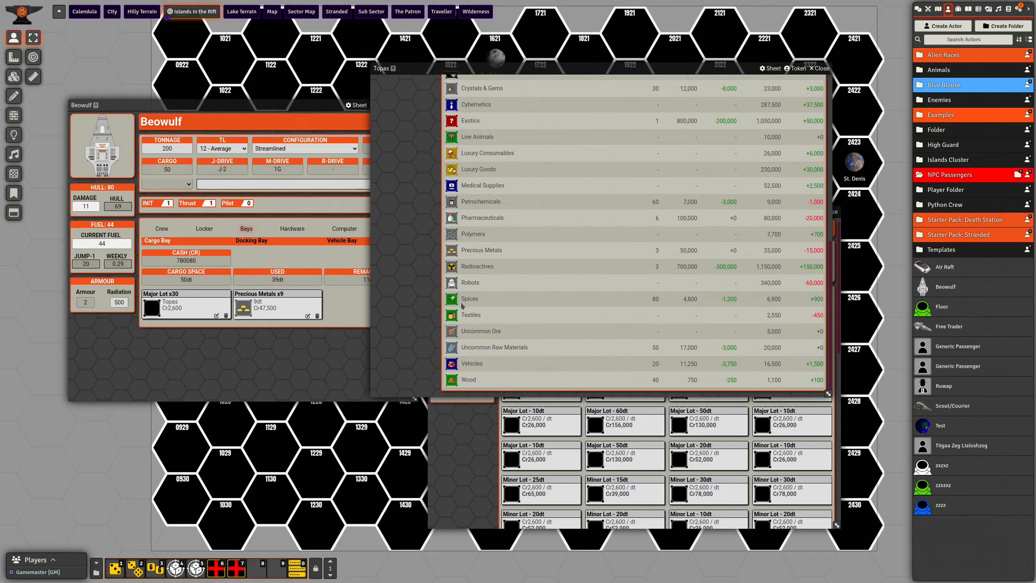
{"action": "scroll", "coordinate": [523, 271], "scroll_direction": "up", "scroll_amount": 6}
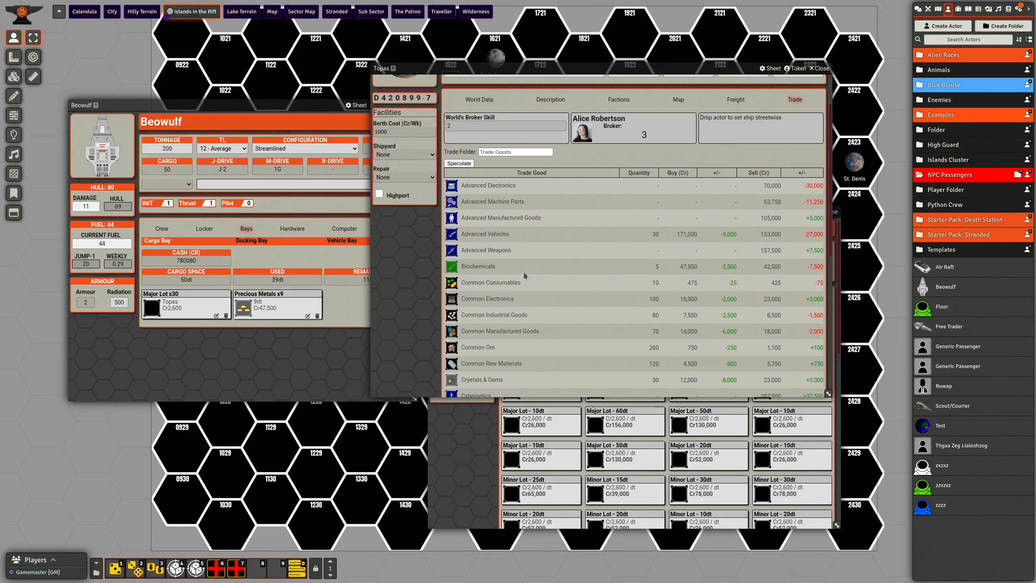
{"action": "left_click", "coordinate": [258, 105]}
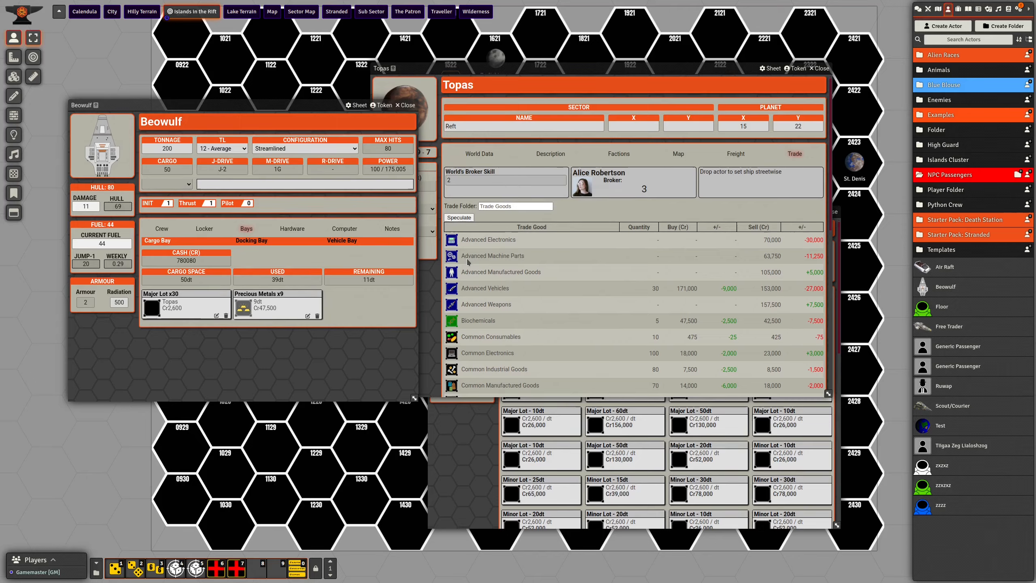
- Bring the Topas trade sheet forward and assign the Beowulf's first listed crew member as the ship's streetwise actor
{"action": "left_click", "coordinate": [473, 432]}
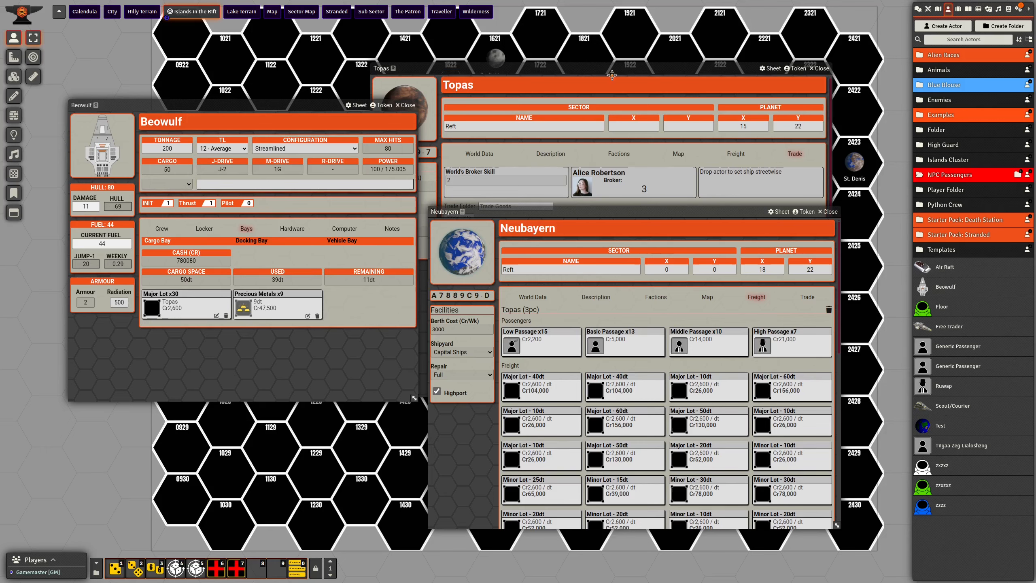
{"action": "left_click_drag", "start_coordinate": [610, 72], "coordinate": [623, 72]}
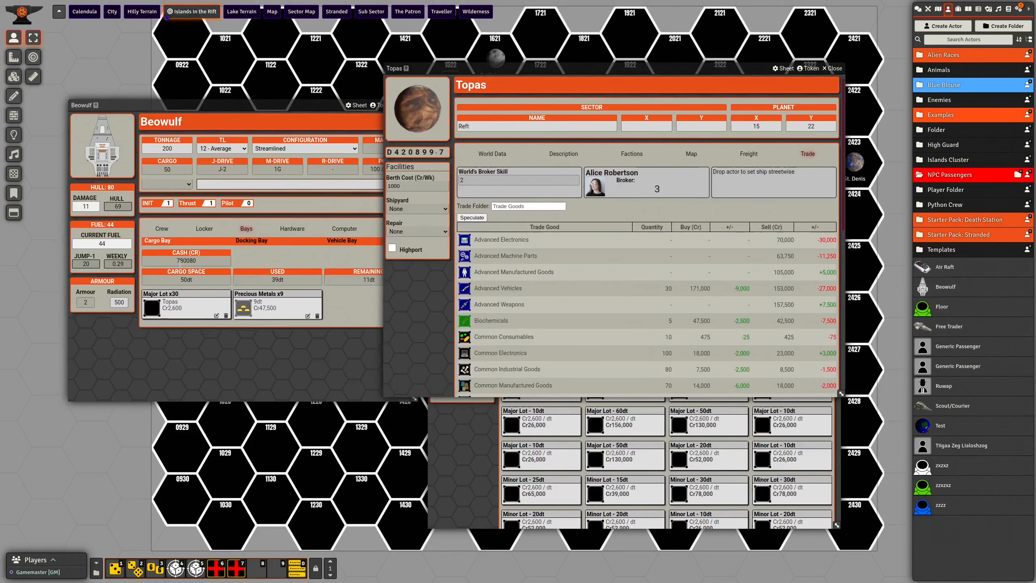
{"action": "left_click", "coordinate": [161, 228]}
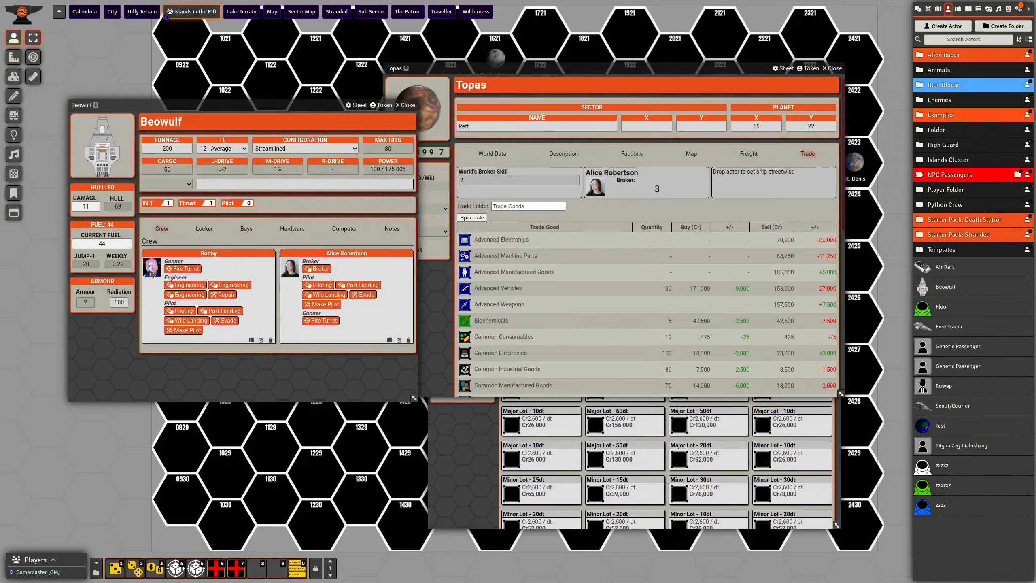
{"action": "left_click_drag", "start_coordinate": [152, 267], "coordinate": [759, 184]}
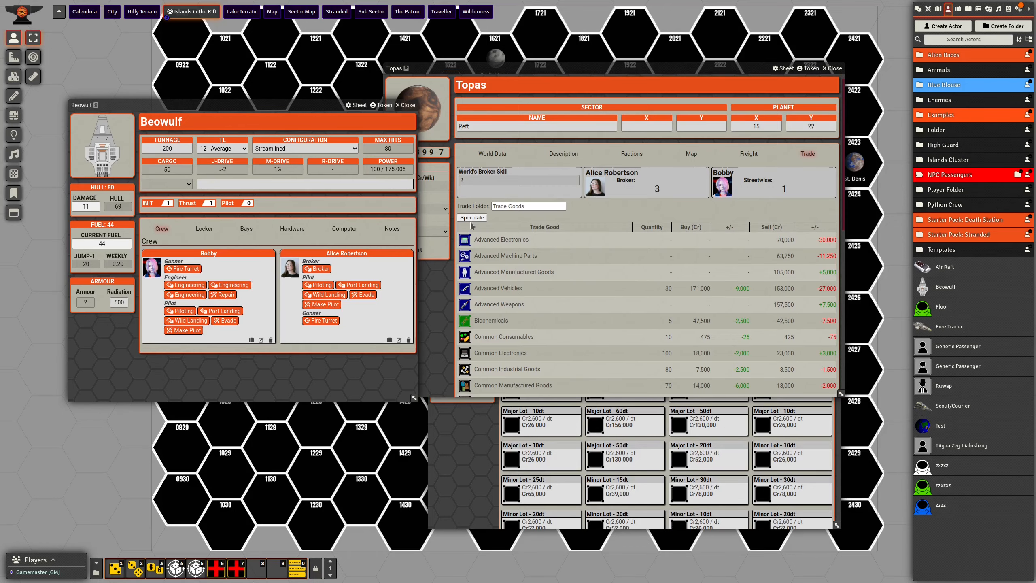
- Show Topas's factions, reposition its sheet, and open Berlichingen's world sheet from the map
{"action": "left_click", "coordinate": [633, 153]}
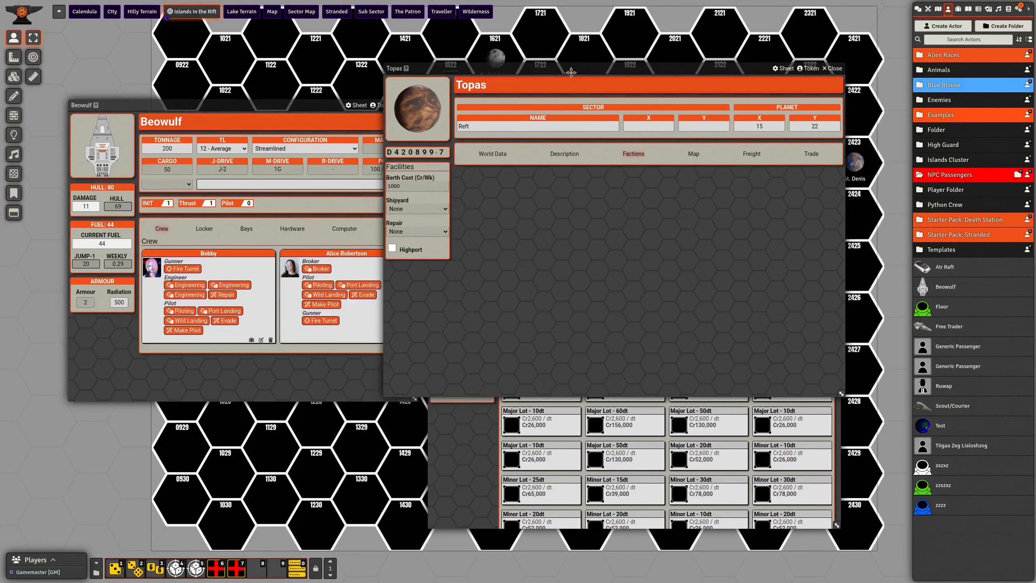
{"action": "left_click_drag", "start_coordinate": [571, 72], "coordinate": [382, 170]}
{"action": "double_click", "coordinate": [495, 57]}
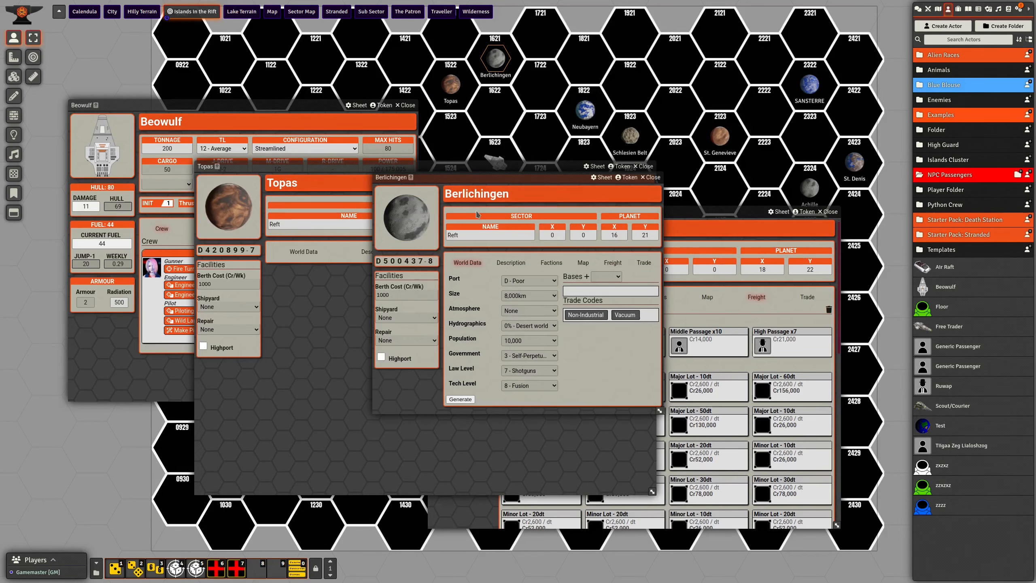
- Add Berlichingen as a freight destination on Topas, show Topas's freight offers, and arrange the two world sheets apart
{"action": "left_click_drag", "start_coordinate": [413, 214], "coordinate": [308, 321]}
{"action": "left_click", "coordinate": [363, 177]}
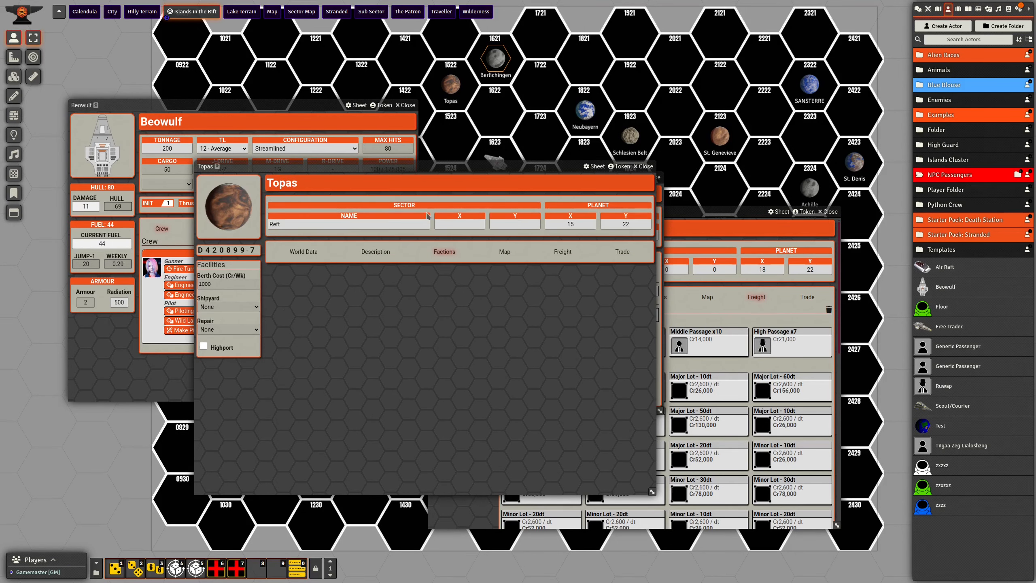
{"action": "left_click", "coordinate": [551, 253]}
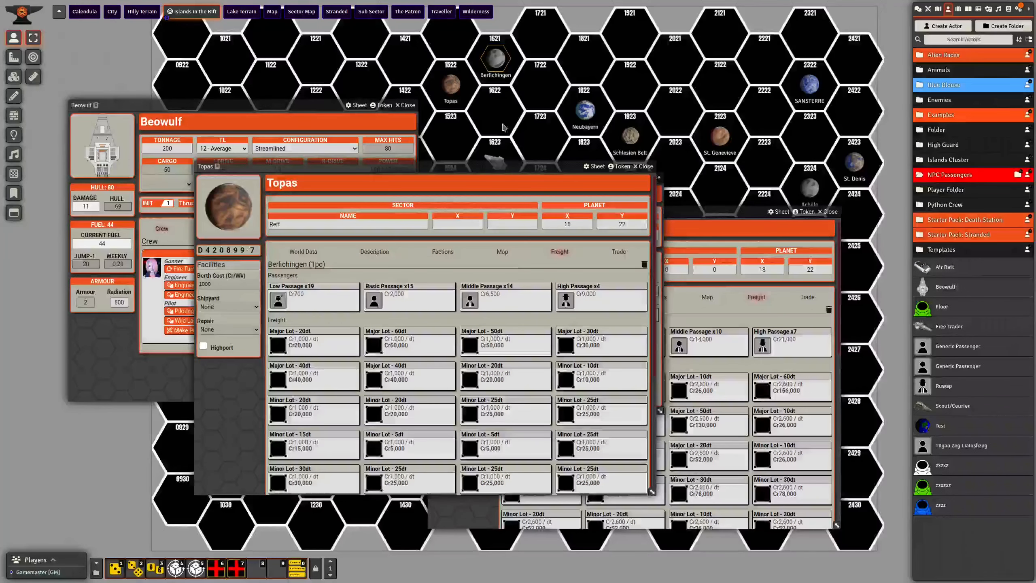
{"action": "left_click_drag", "start_coordinate": [478, 167], "coordinate": [446, 184]}
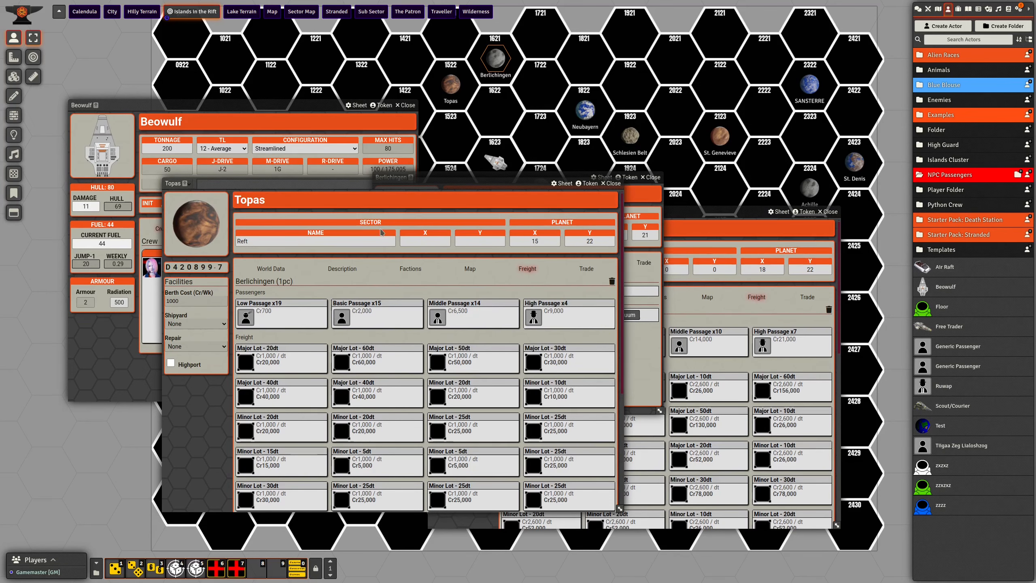
{"action": "left_click_drag", "start_coordinate": [368, 185], "coordinate": [357, 200]}
{"action": "left_click_drag", "start_coordinate": [445, 176], "coordinate": [479, 141]}
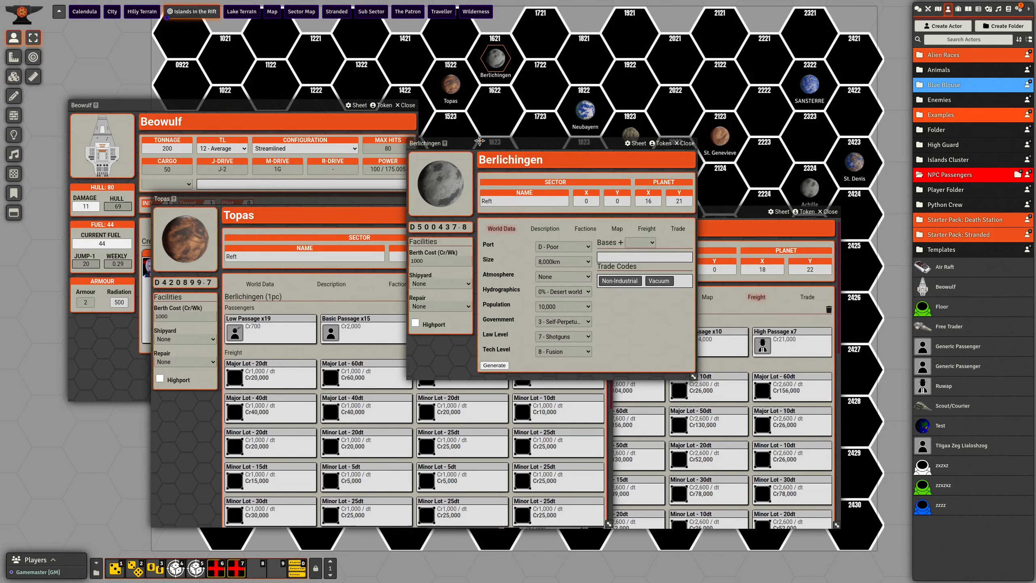
- Embark 13 basic-passage passengers bound for Topas from Neubayern onto the Beowulf, and show its passenger list
{"action": "left_click", "coordinate": [792, 419]}
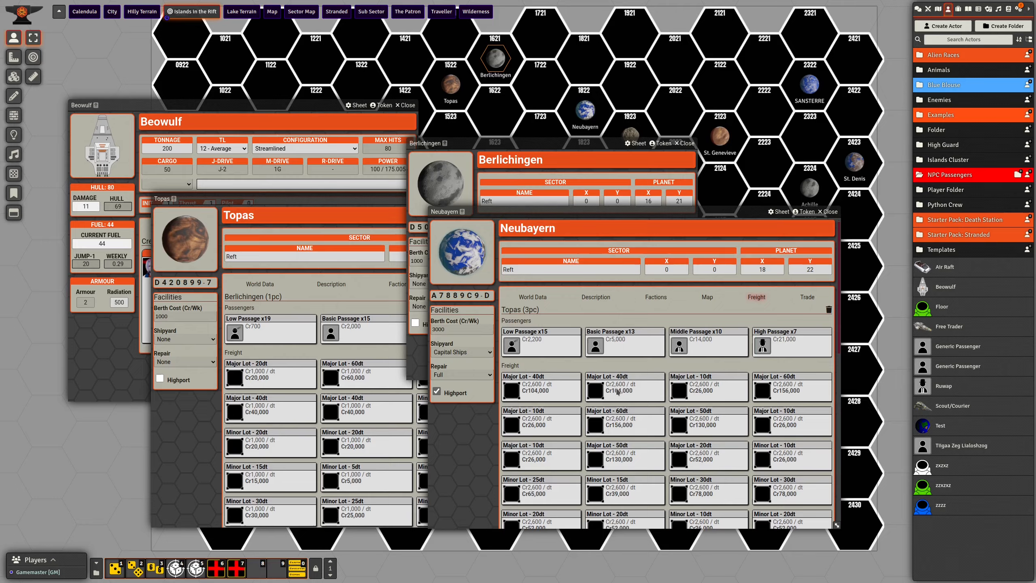
{"action": "left_click", "coordinate": [273, 107]}
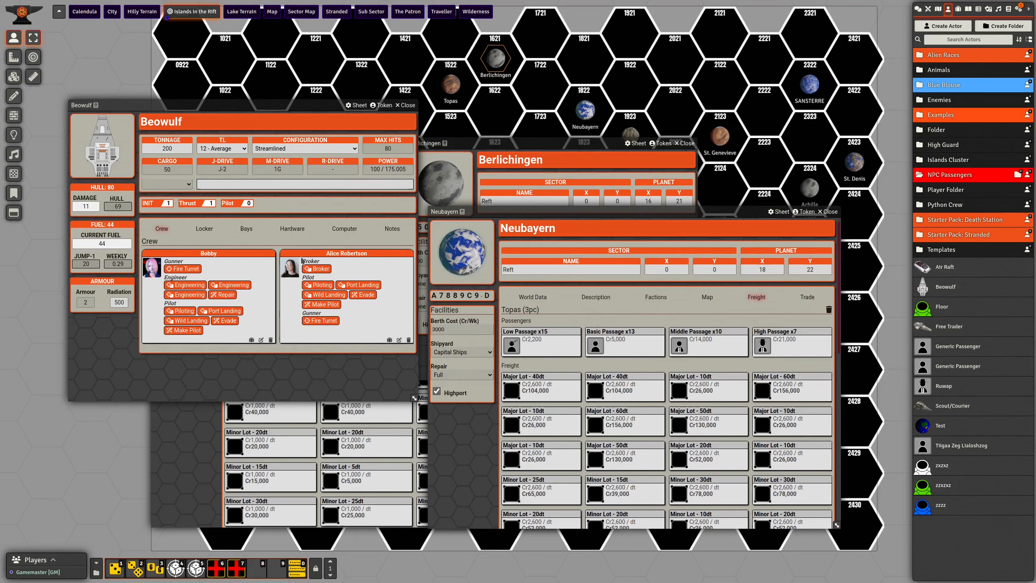
{"action": "left_click_drag", "start_coordinate": [650, 347], "coordinate": [290, 319]}
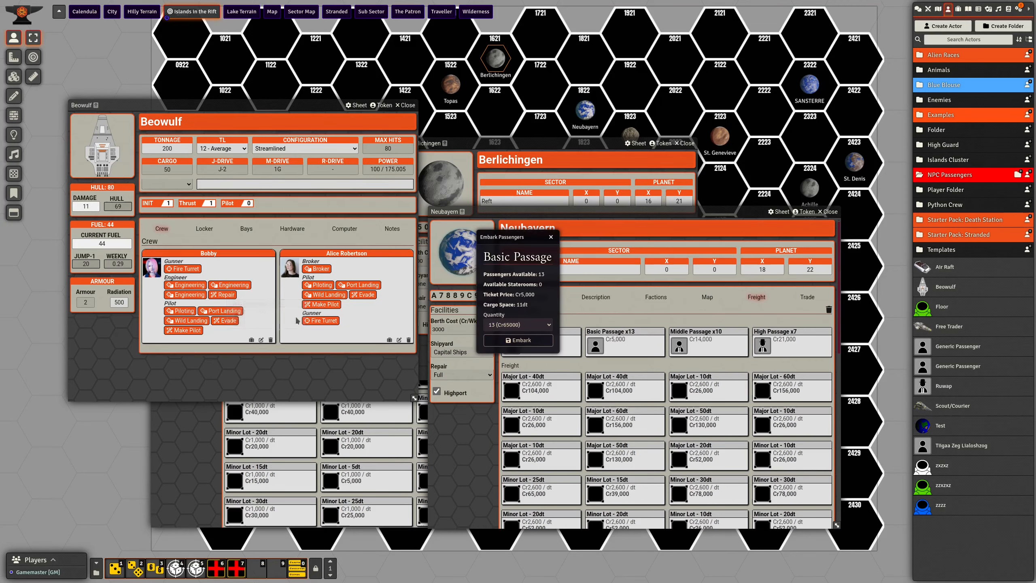
{"action": "left_click", "coordinate": [531, 341]}
{"action": "scroll", "coordinate": [283, 343], "scroll_direction": "down", "scroll_amount": 3}
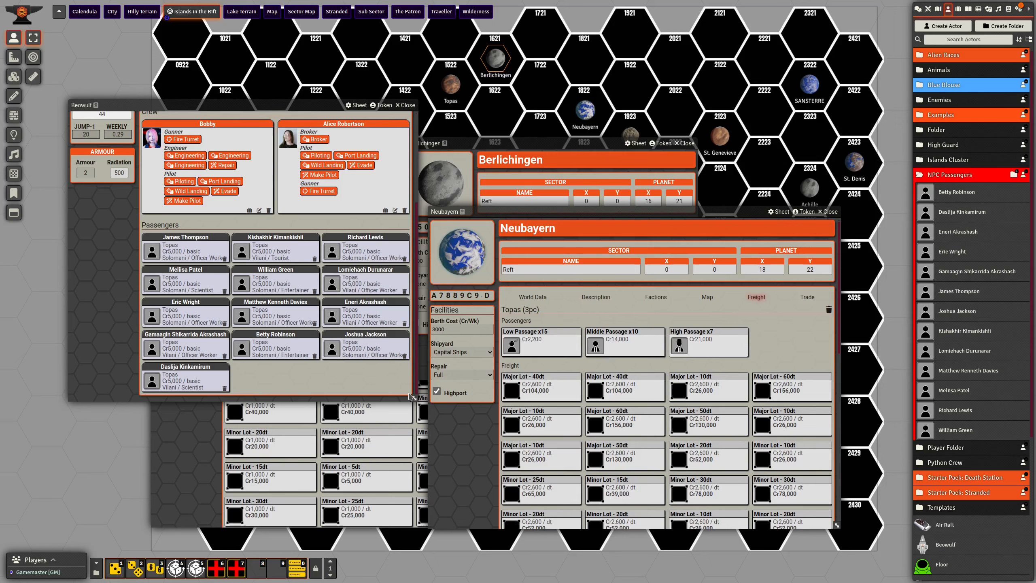
- Enlarge the Beowulf's sheet to review its passengers, check its cargo bay, and return to the crew list
{"action": "left_click_drag", "start_coordinate": [413, 397], "coordinate": [472, 424]}
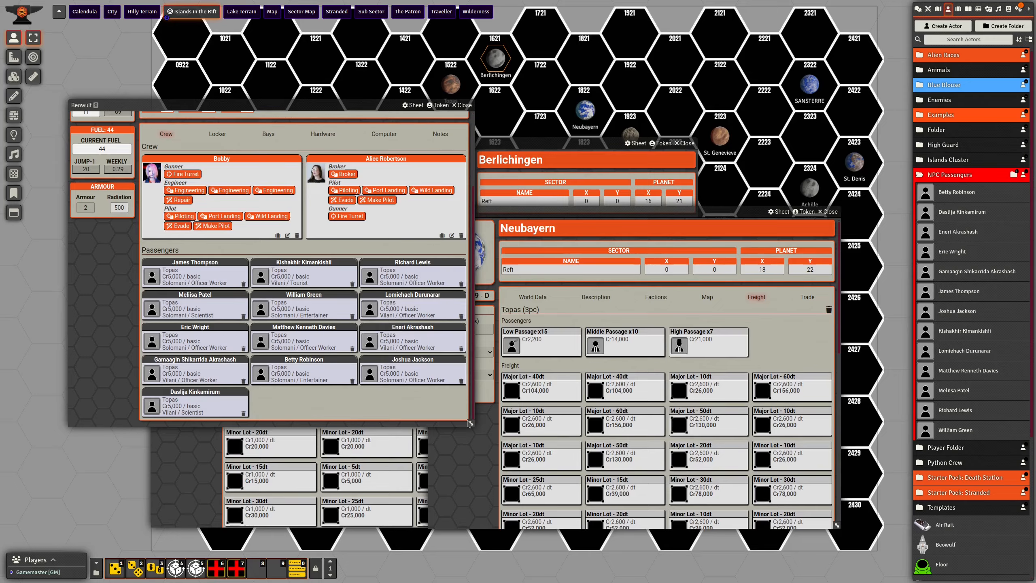
{"action": "left_click_drag", "start_coordinate": [472, 424], "coordinate": [475, 425]}
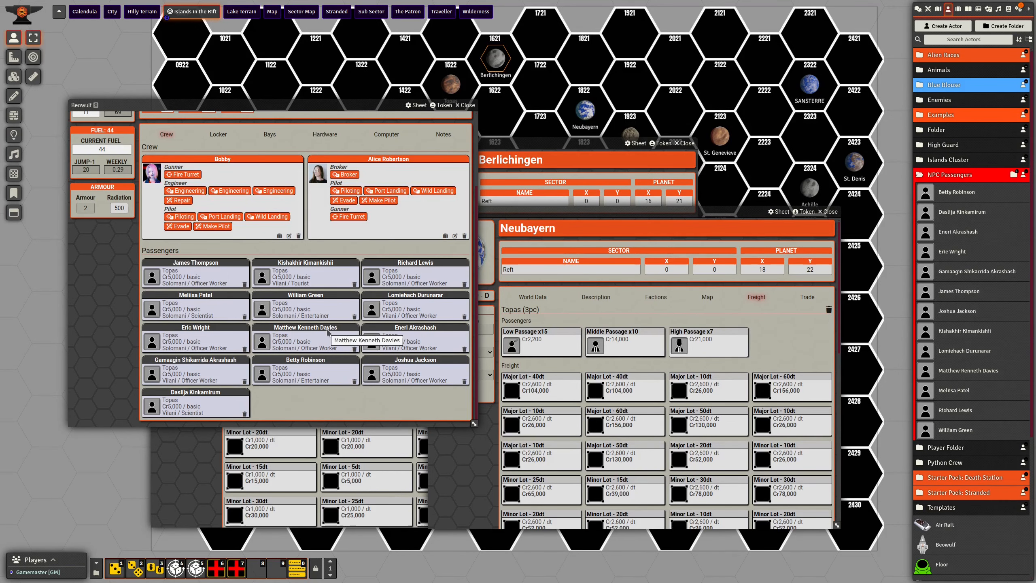
{"action": "scroll", "coordinate": [328, 331], "scroll_direction": "up", "scroll_amount": 2}
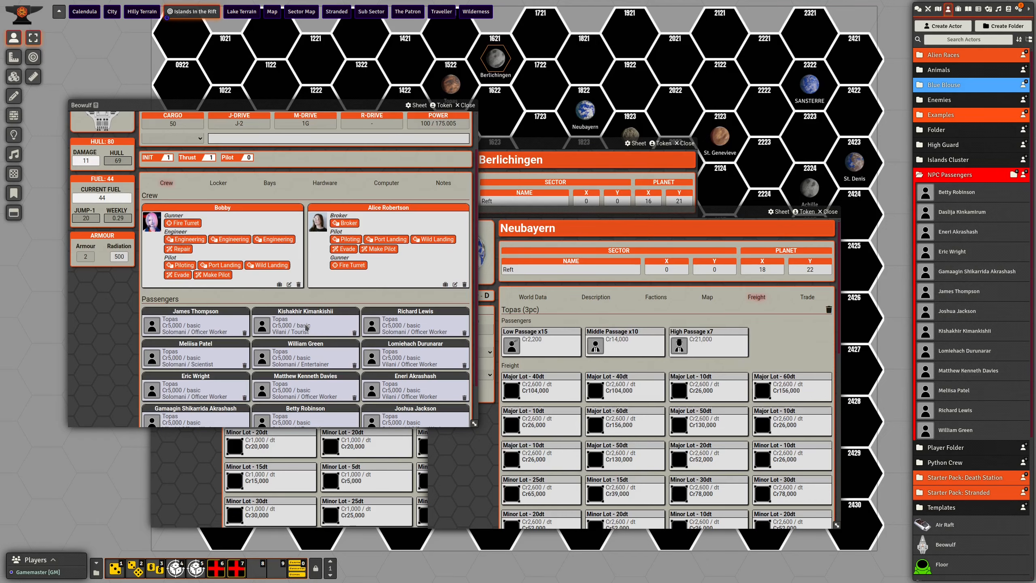
{"action": "left_click", "coordinate": [269, 183]}
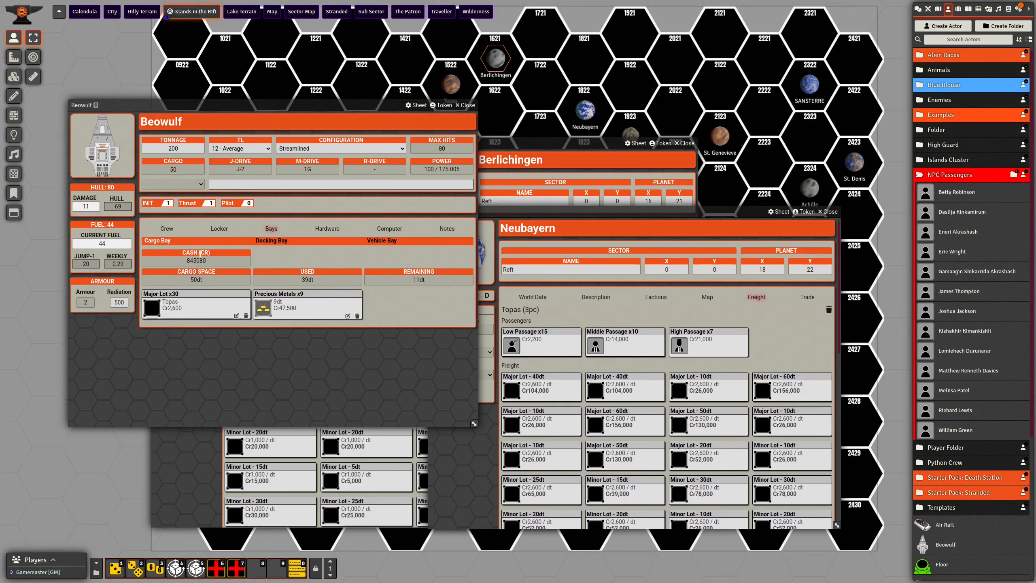
{"action": "left_click", "coordinate": [172, 231]}
{"action": "scroll", "coordinate": [317, 348], "scroll_direction": "down", "scroll_amount": 2}
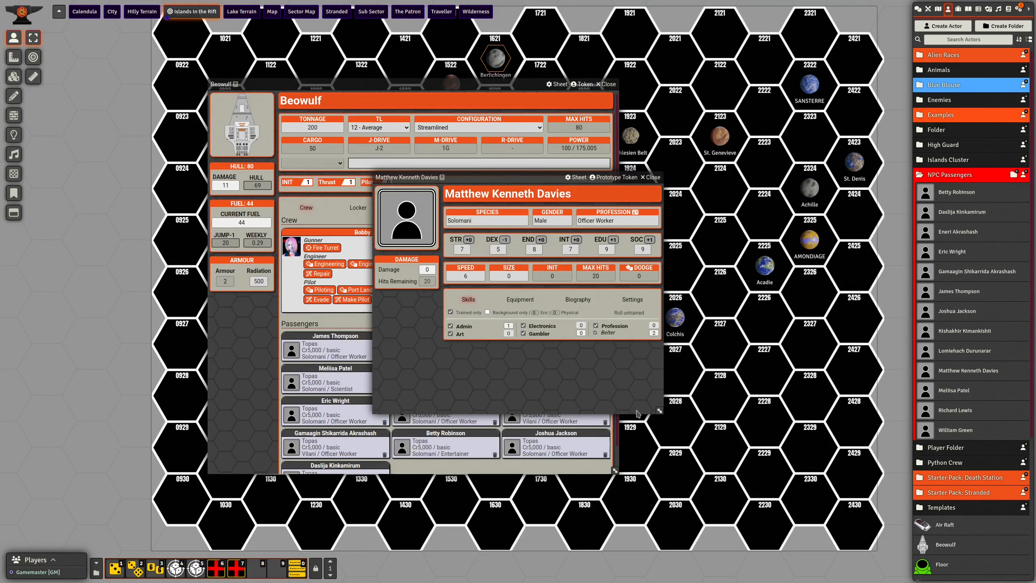
- Shorten and reposition the passenger's character sheet, and show its biography
{"action": "left_click_drag", "start_coordinate": [660, 410], "coordinate": [661, 368]}
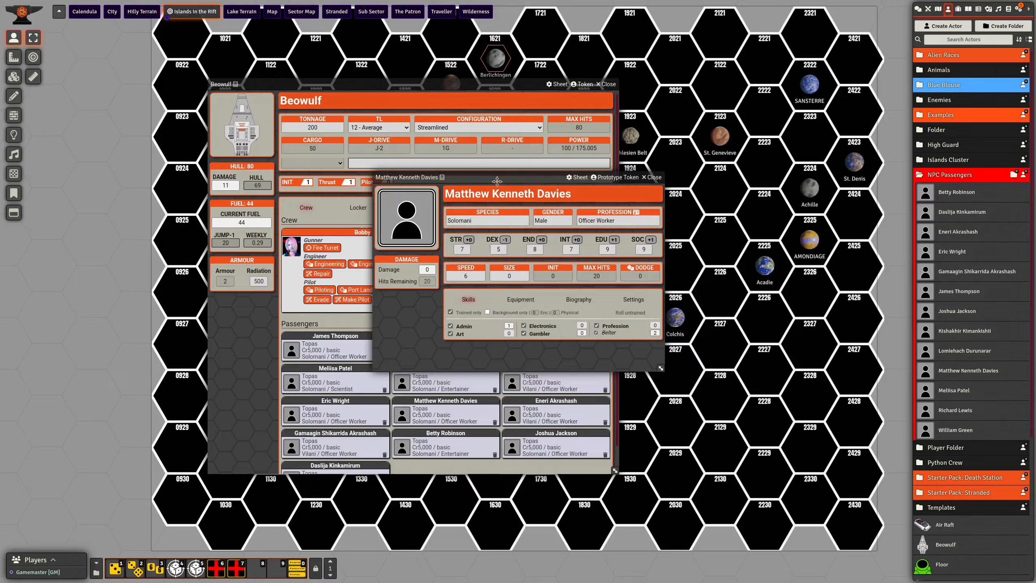
{"action": "left_click_drag", "start_coordinate": [497, 181], "coordinate": [493, 216]}
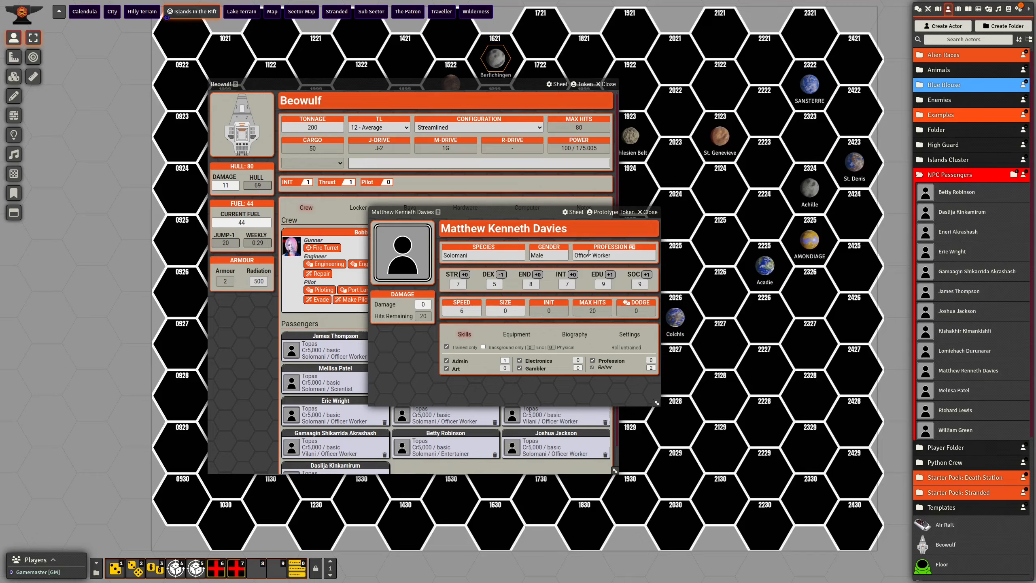
{"action": "left_click", "coordinate": [573, 335]}
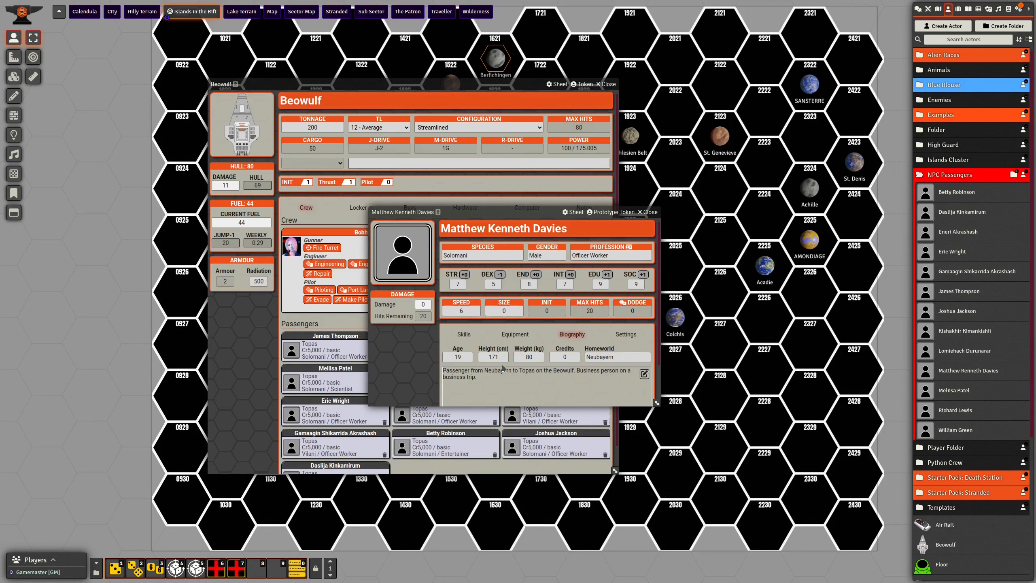
- Look through the world's rollable tables, and expand the NPC Generator folder in the MgT2e Base Tables compendium
{"action": "left_click", "coordinate": [978, 9]}
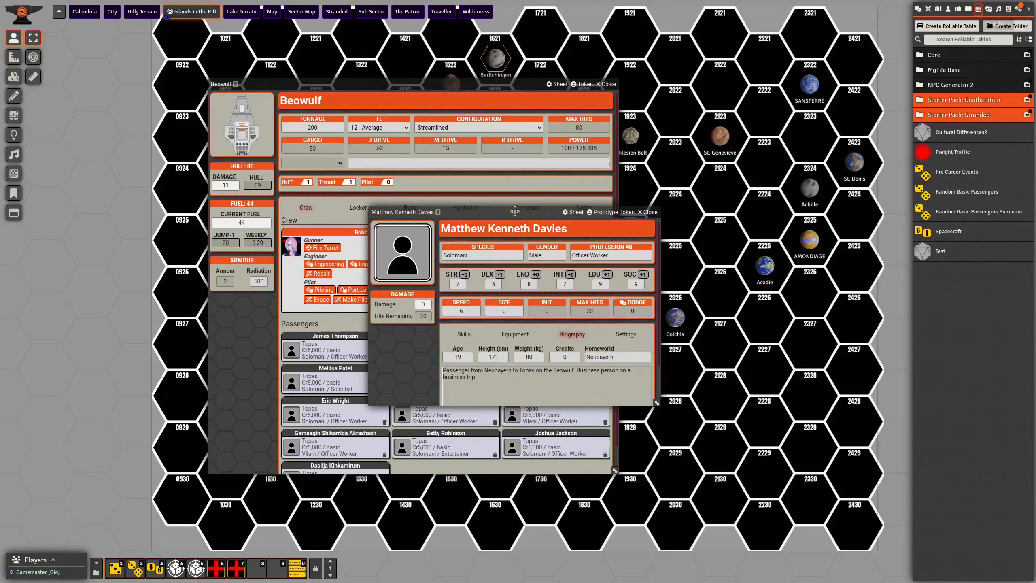
{"action": "left_click_drag", "start_coordinate": [520, 213], "coordinate": [556, 218]}
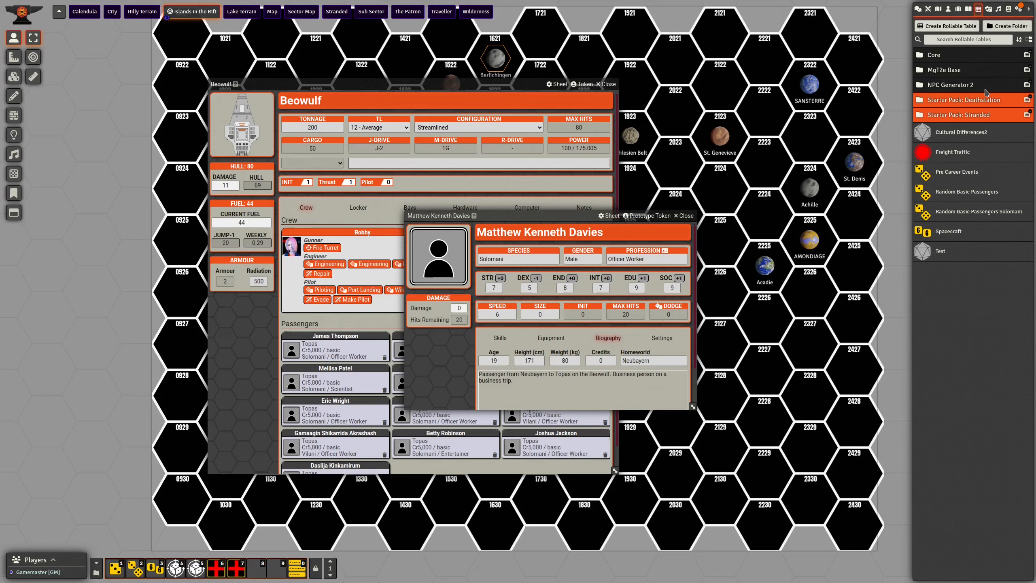
{"action": "left_click", "coordinate": [1007, 9]}
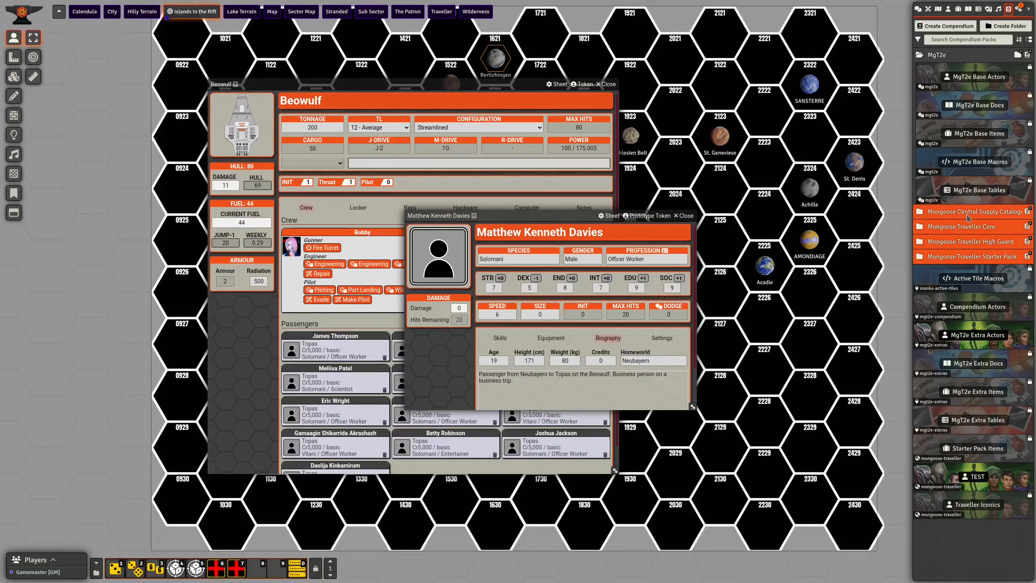
{"action": "left_click", "coordinate": [978, 196]}
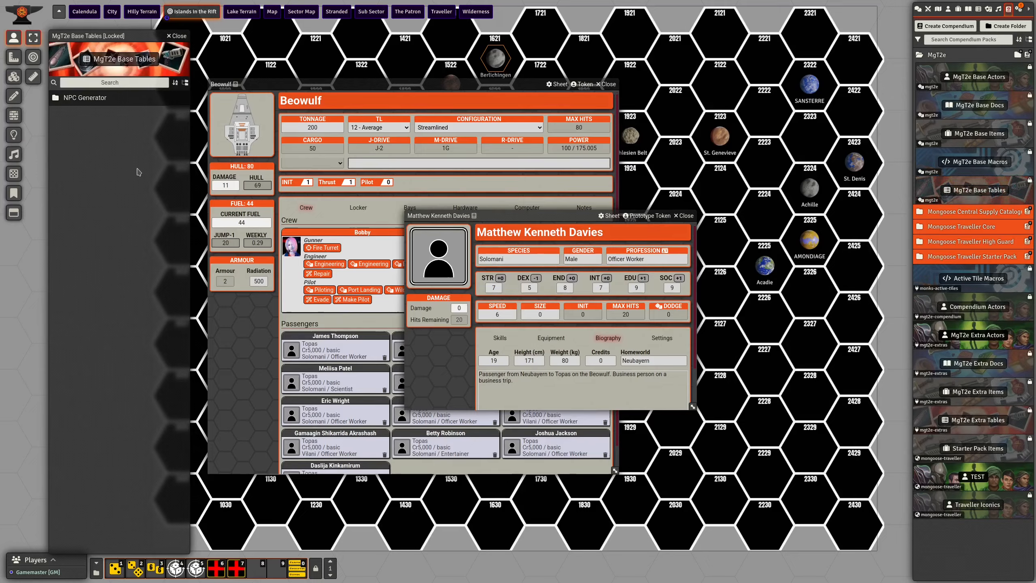
{"action": "left_click", "coordinate": [96, 102]}
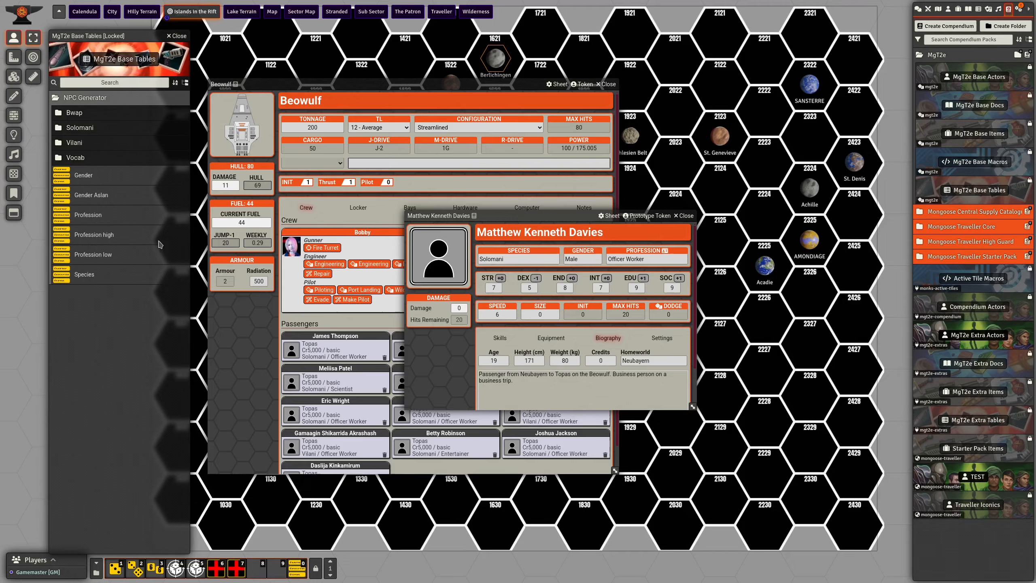
- Open the Species table in the world's NPC Generator 2 folder and examine its entries and weights
{"action": "left_click", "coordinate": [978, 8]}
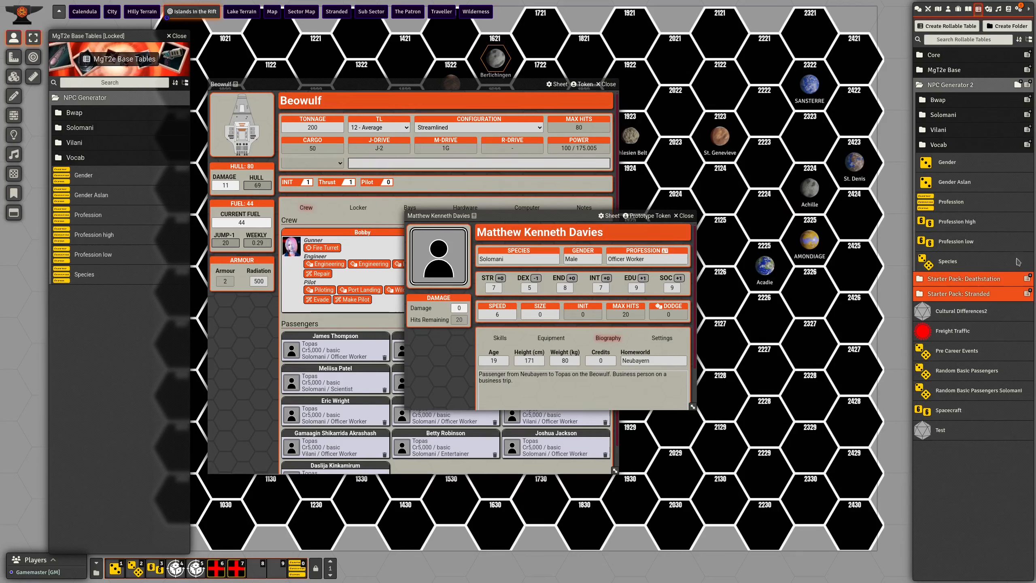
{"action": "left_click", "coordinate": [947, 262]}
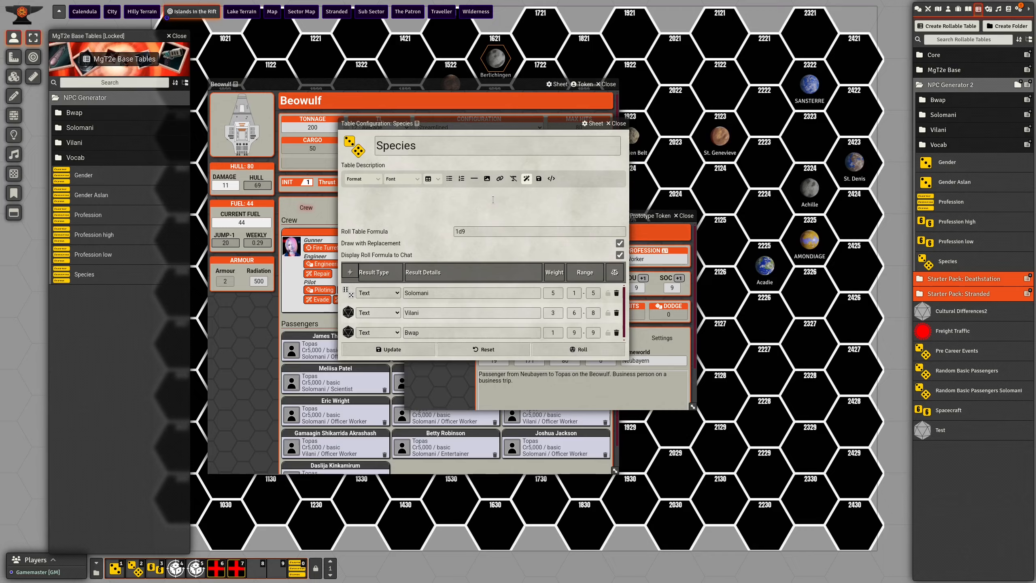
{"action": "left_click_drag", "start_coordinate": [453, 125], "coordinate": [500, 145]}
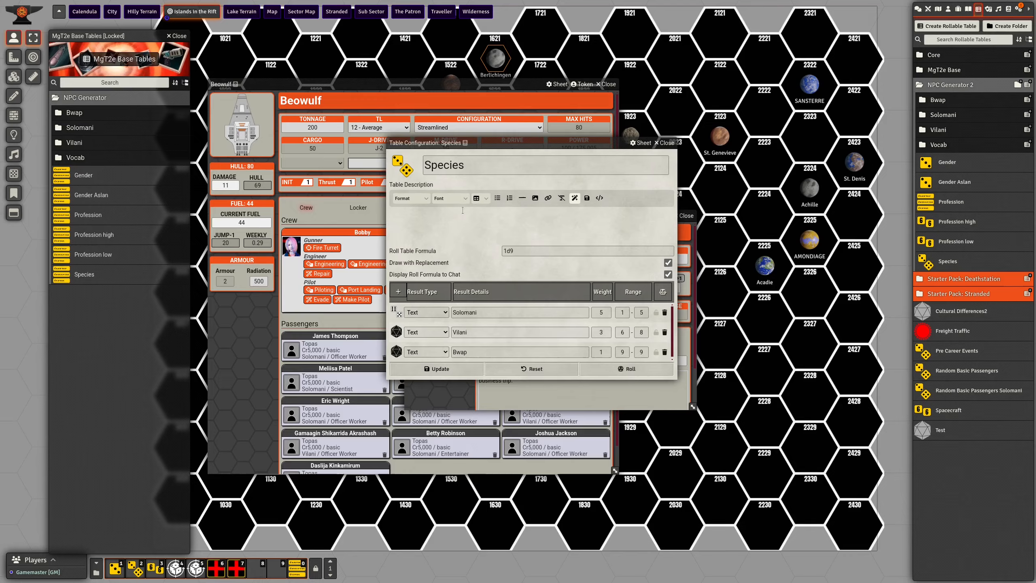
{"action": "double_click", "coordinate": [434, 165]}
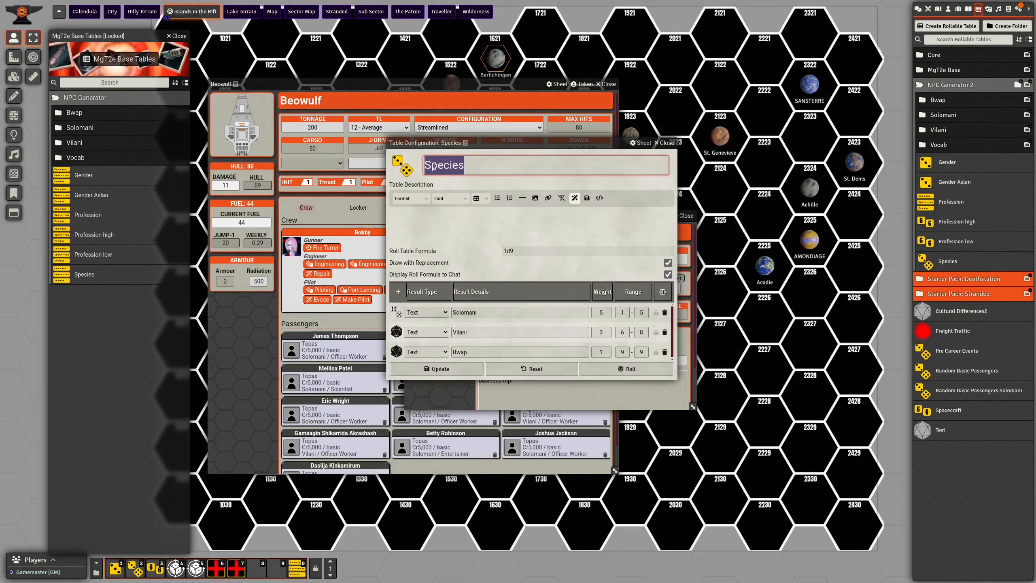
{"action": "left_click", "coordinate": [494, 184]}
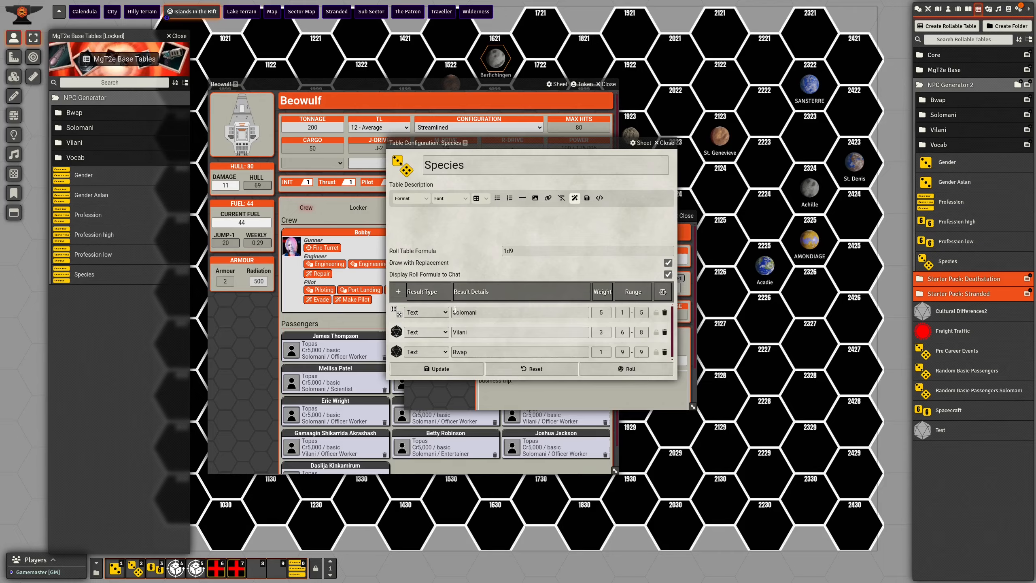
{"action": "left_click_drag", "start_coordinate": [488, 143], "coordinate": [497, 117]}
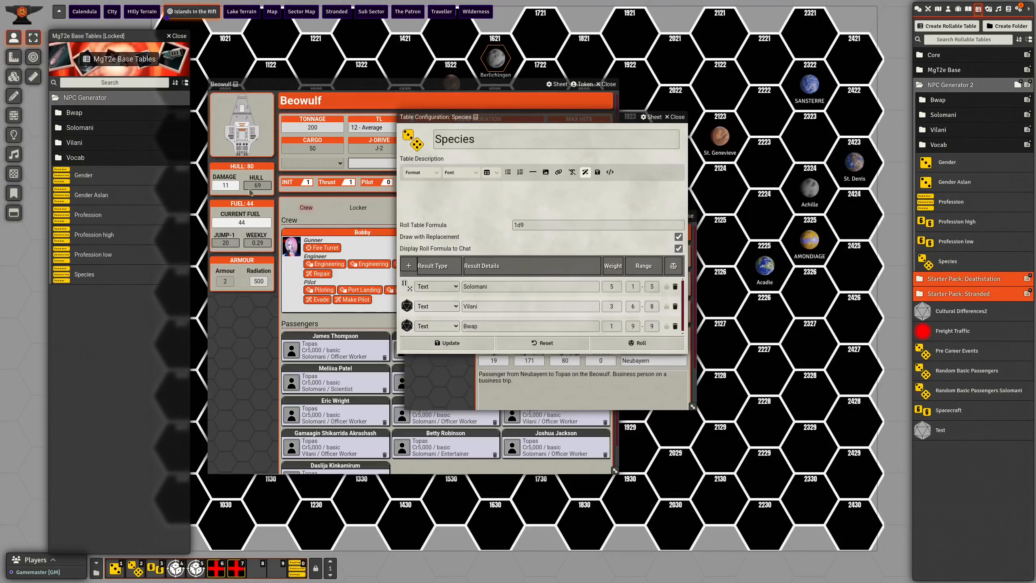
- Open the compendium's Gender and Gender Aslan tables and arrange them alongside the Species table for comparison
{"action": "left_click", "coordinate": [118, 178]}
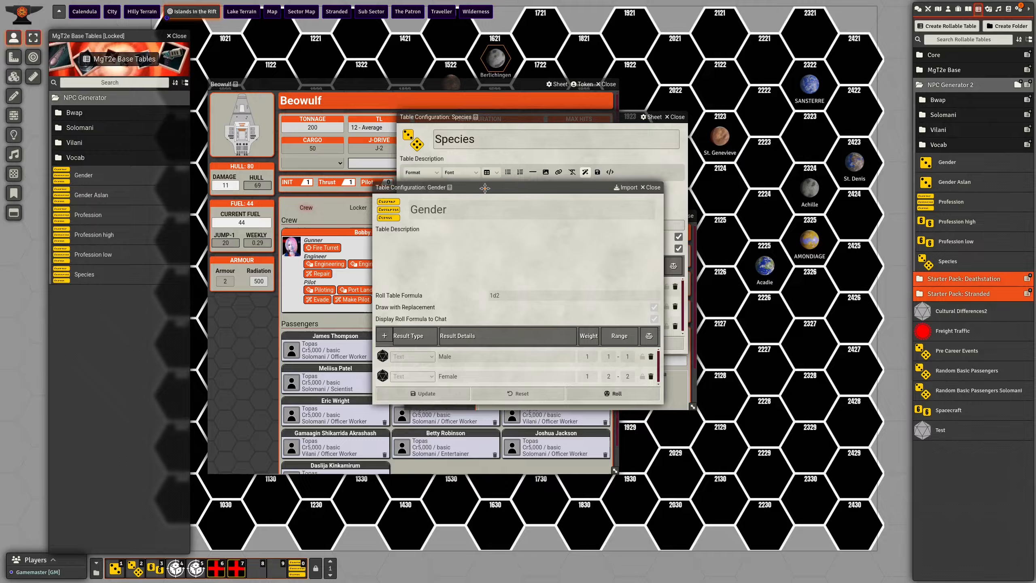
{"action": "left_click_drag", "start_coordinate": [485, 189], "coordinate": [457, 247]}
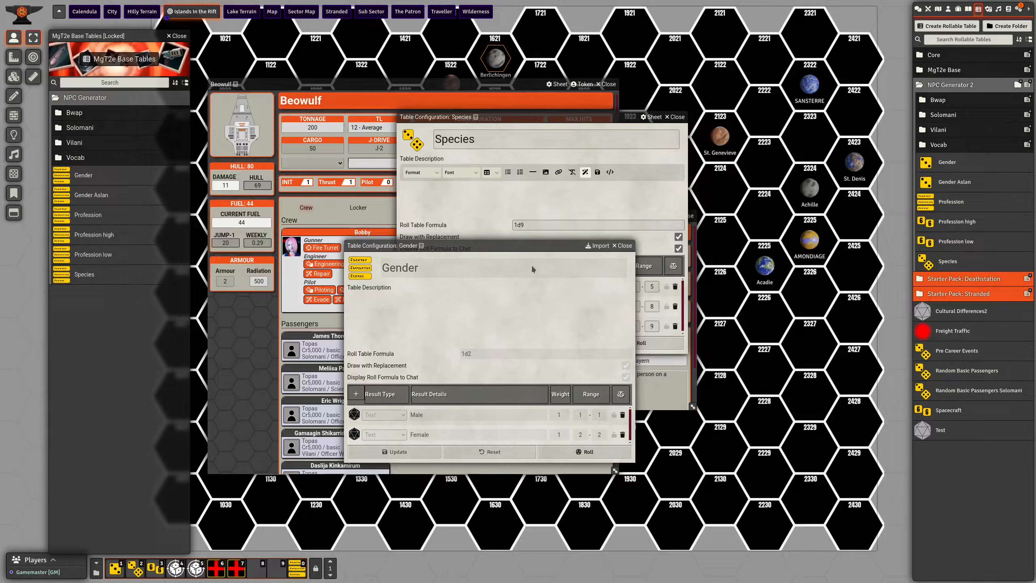
{"action": "left_click_drag", "start_coordinate": [529, 244], "coordinate": [403, 244]}
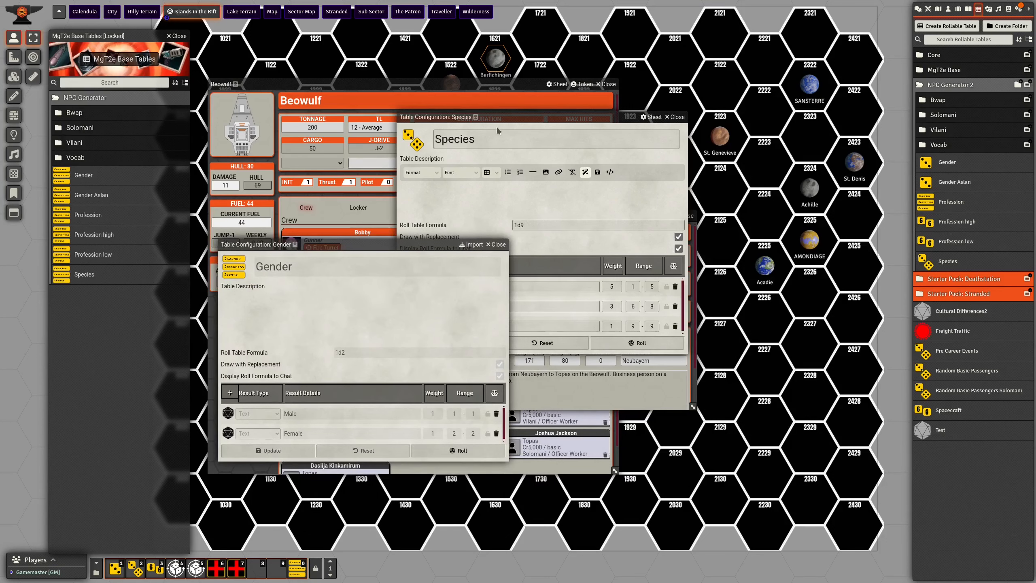
{"action": "left_click_drag", "start_coordinate": [600, 130], "coordinate": [745, 150]}
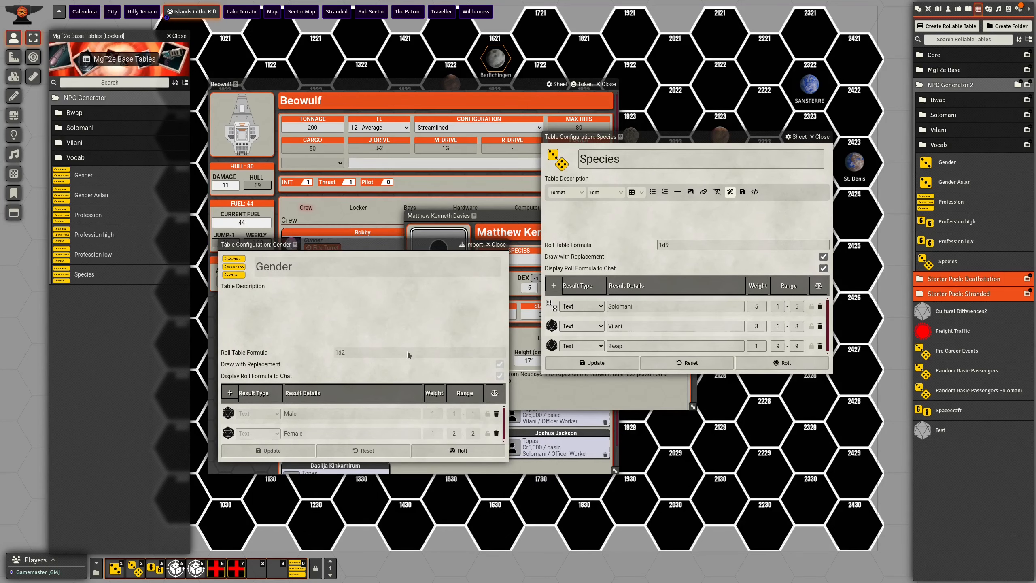
{"action": "left_click_drag", "start_coordinate": [355, 244], "coordinate": [374, 231]}
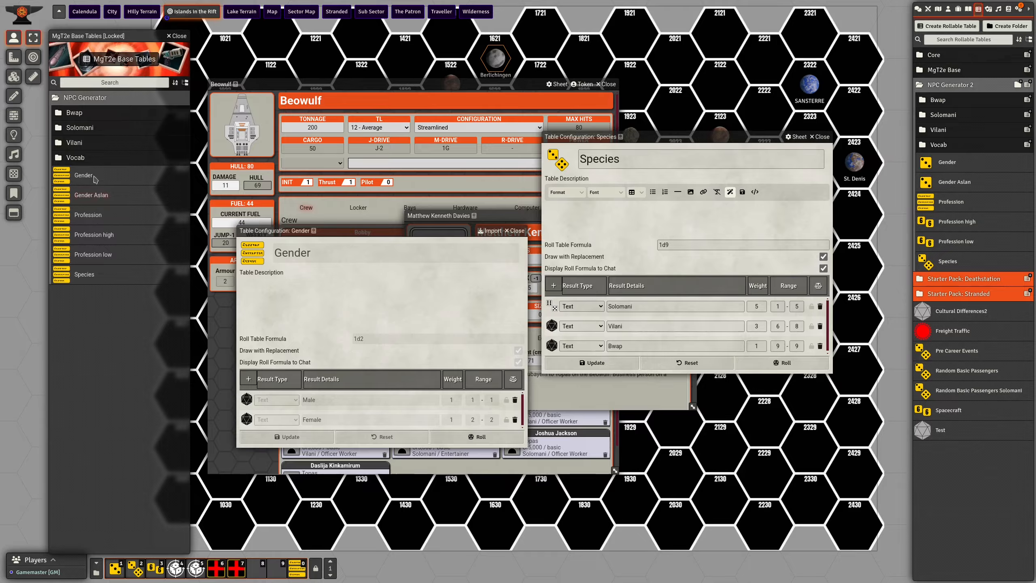
{"action": "left_click", "coordinate": [101, 200]}
{"action": "left_click_drag", "start_coordinate": [486, 186], "coordinate": [429, 282]}
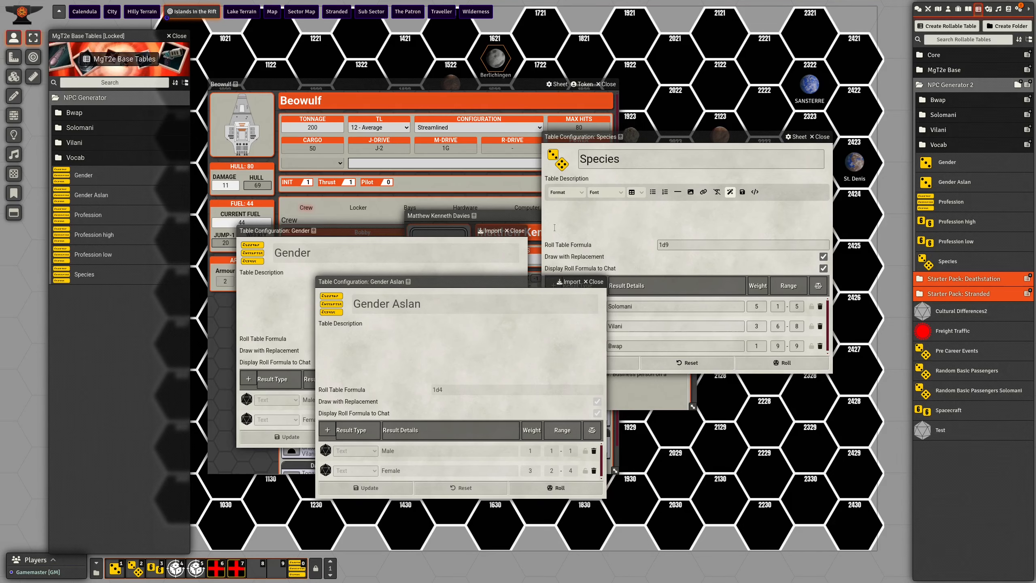
- Reposition the Species and Gender tables to uncover their entries, and close the Gender Aslan table
{"action": "left_click_drag", "start_coordinate": [643, 141], "coordinate": [659, 139]}
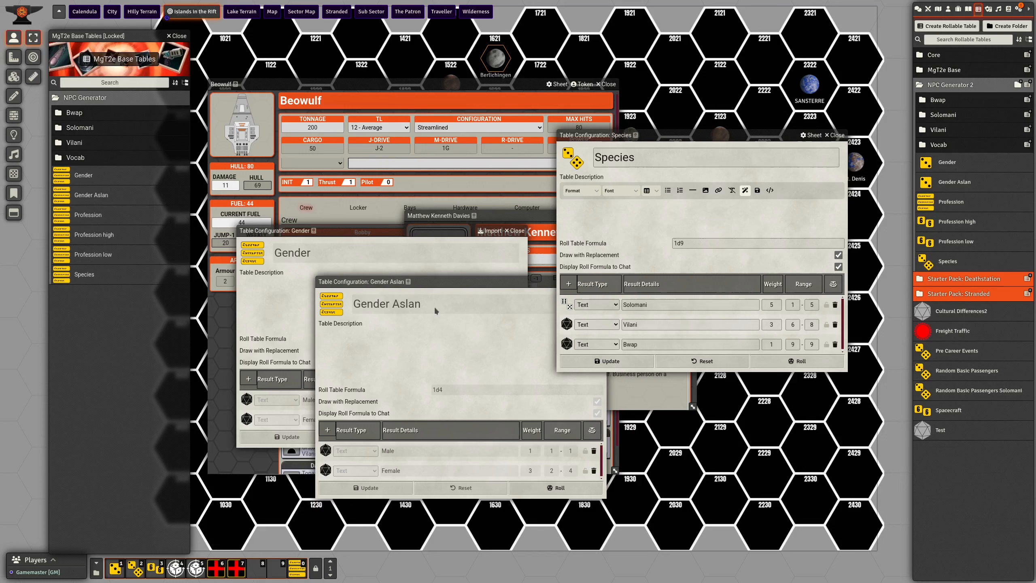
{"action": "left_click_drag", "start_coordinate": [441, 280], "coordinate": [426, 293]}
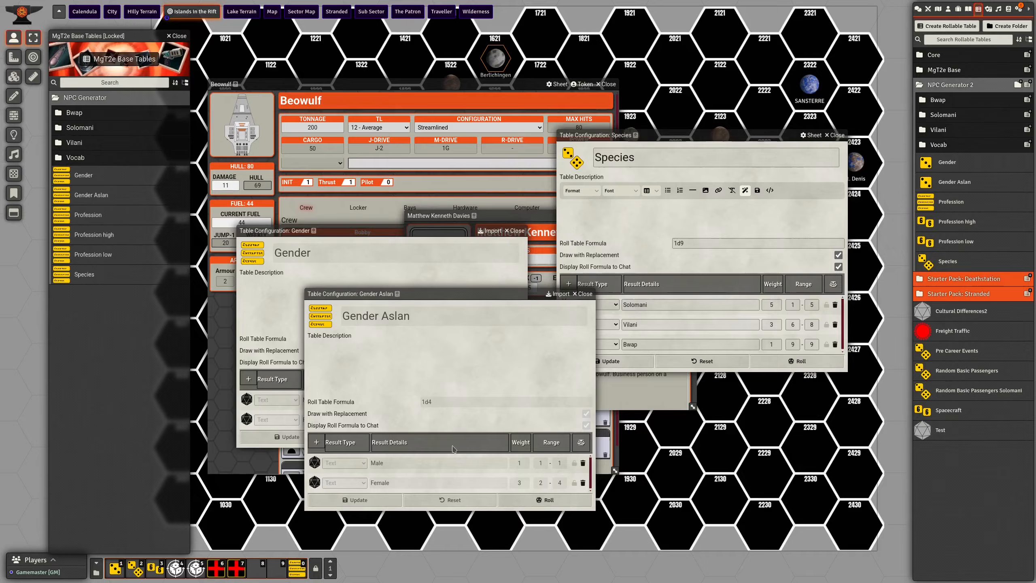
{"action": "left_click", "coordinate": [583, 295]}
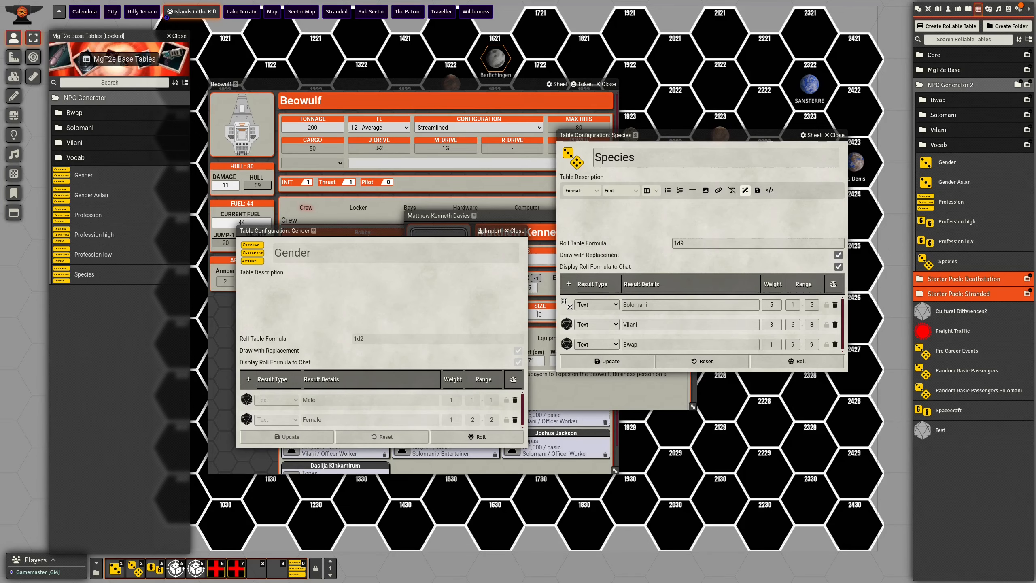
{"action": "left_click_drag", "start_coordinate": [392, 232], "coordinate": [396, 237]}
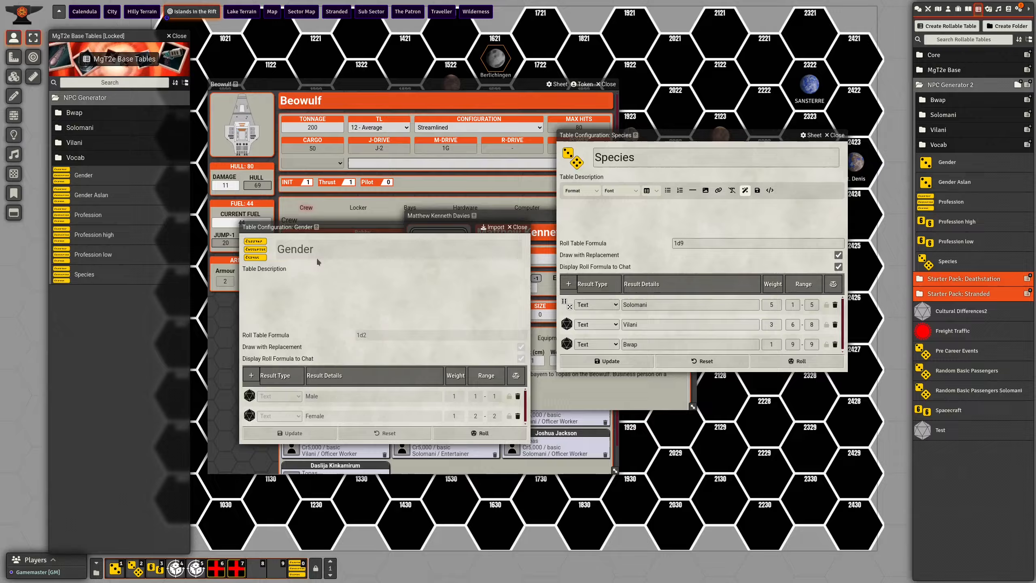
- Open the world's Profession table from the NPC Generator 2 folder, examine its entries beside the other tables, and close it
{"action": "left_click", "coordinate": [951, 203]}
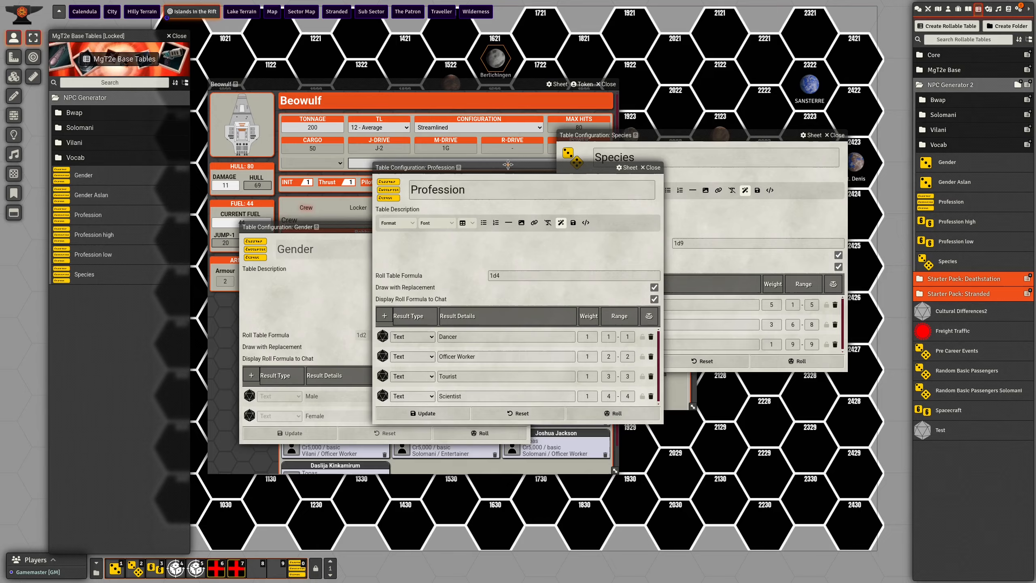
{"action": "left_click_drag", "start_coordinate": [509, 169], "coordinate": [638, 262]}
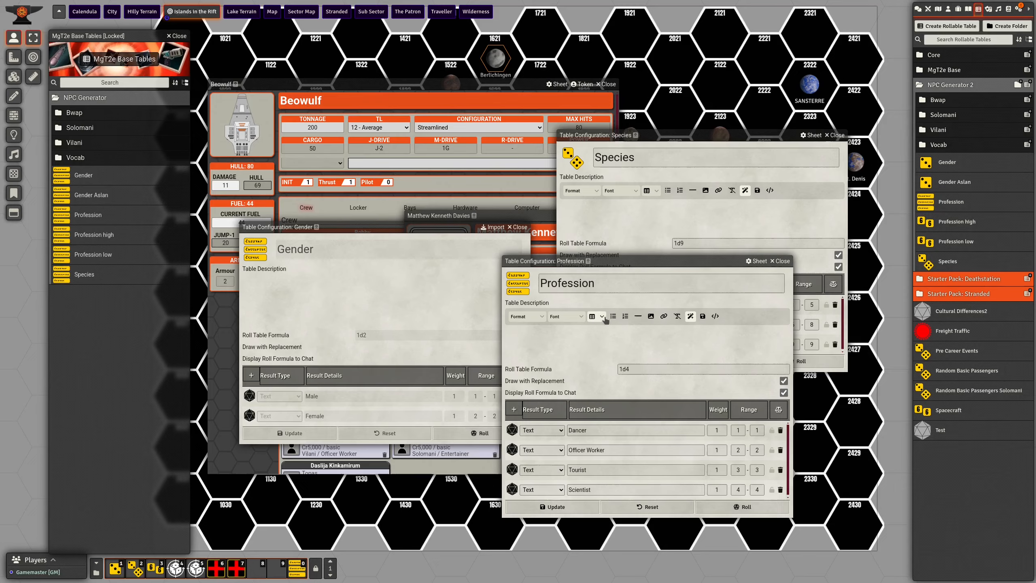
{"action": "scroll", "coordinate": [619, 442], "scroll_direction": "down", "scroll_amount": 1}
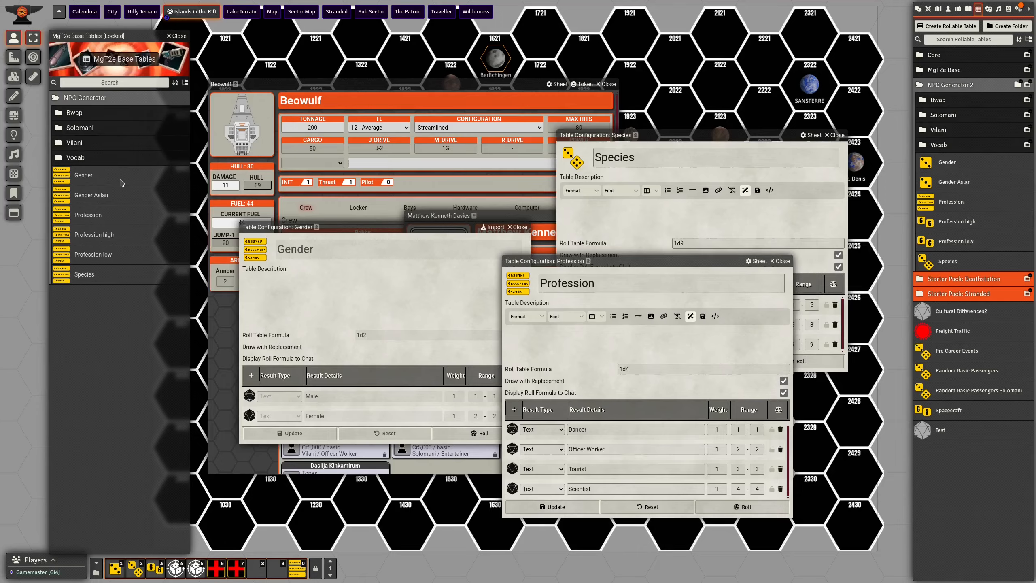
{"action": "left_click", "coordinate": [777, 261]}
- Bring the passenger's sheet forward, and examine the name patterns in the Name Solomani Male table from the compendium's Solomani folder
{"action": "left_click", "coordinate": [81, 130]}
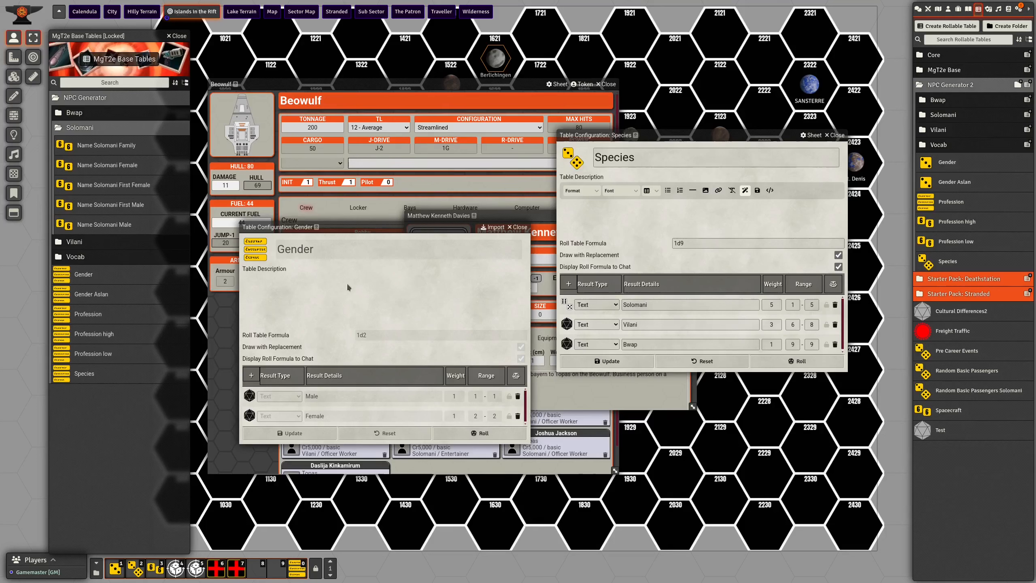
{"action": "left_click", "coordinate": [488, 216]}
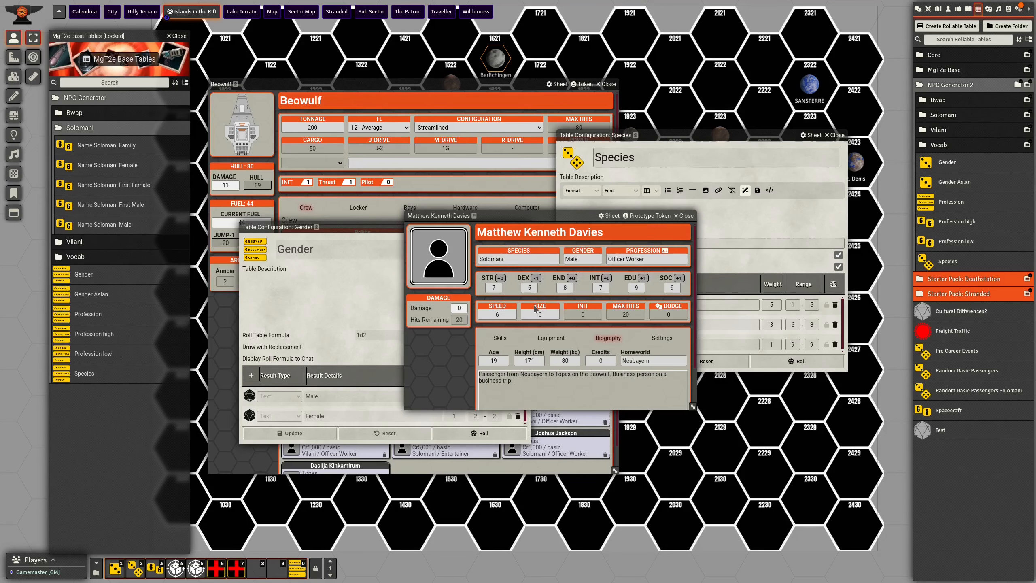
{"action": "left_click", "coordinate": [104, 225]}
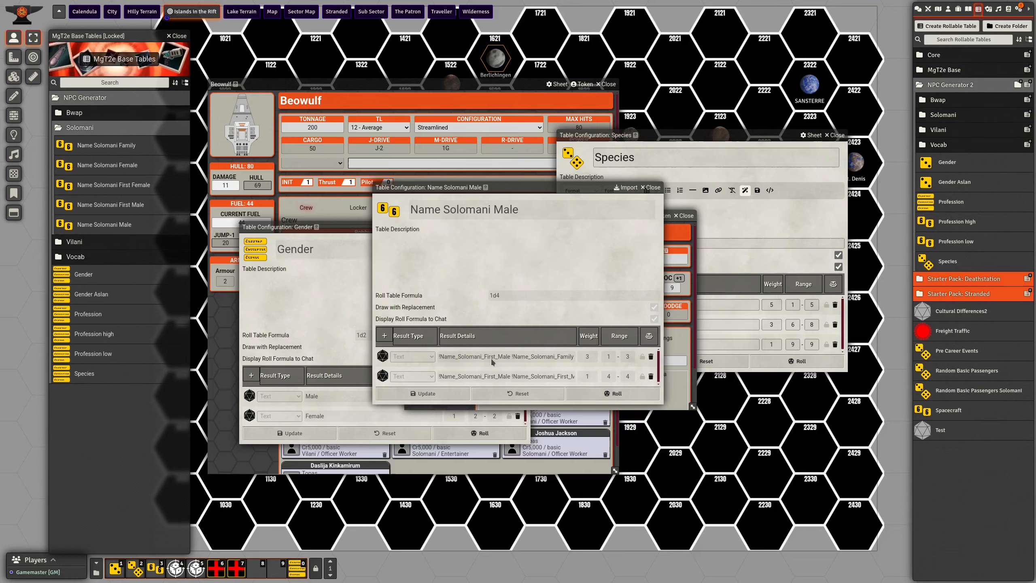
{"action": "left_click_drag", "start_coordinate": [512, 376], "coordinate": [546, 377]}
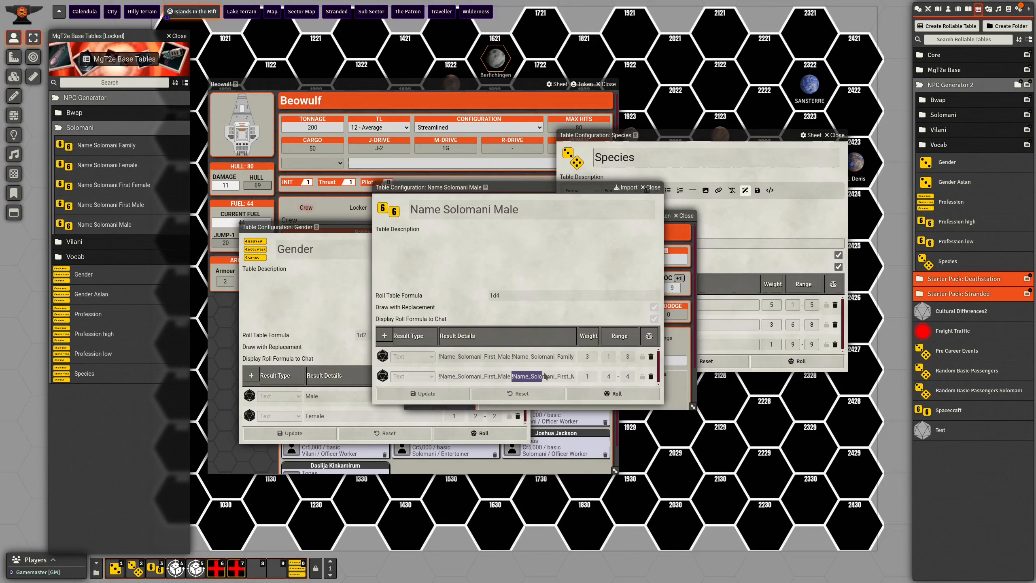
{"action": "left_click", "coordinate": [452, 365]}
- Open the editable Name Solomani Male table from the world's Solomani folder, and close the compendium copy
{"action": "left_click", "coordinate": [947, 121]}
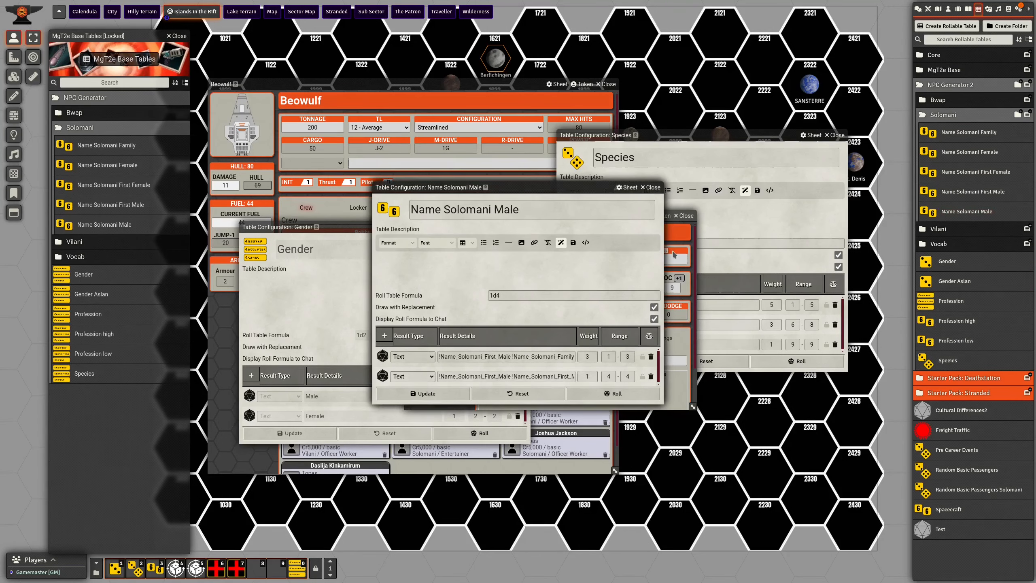
{"action": "left_click_drag", "start_coordinate": [506, 184], "coordinate": [461, 141]}
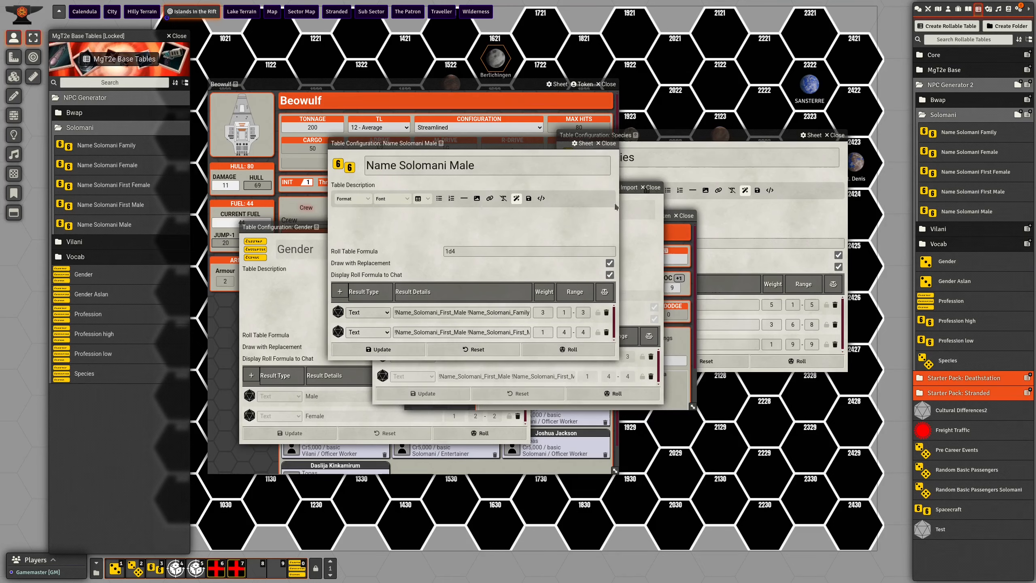
{"action": "left_click", "coordinate": [658, 187]}
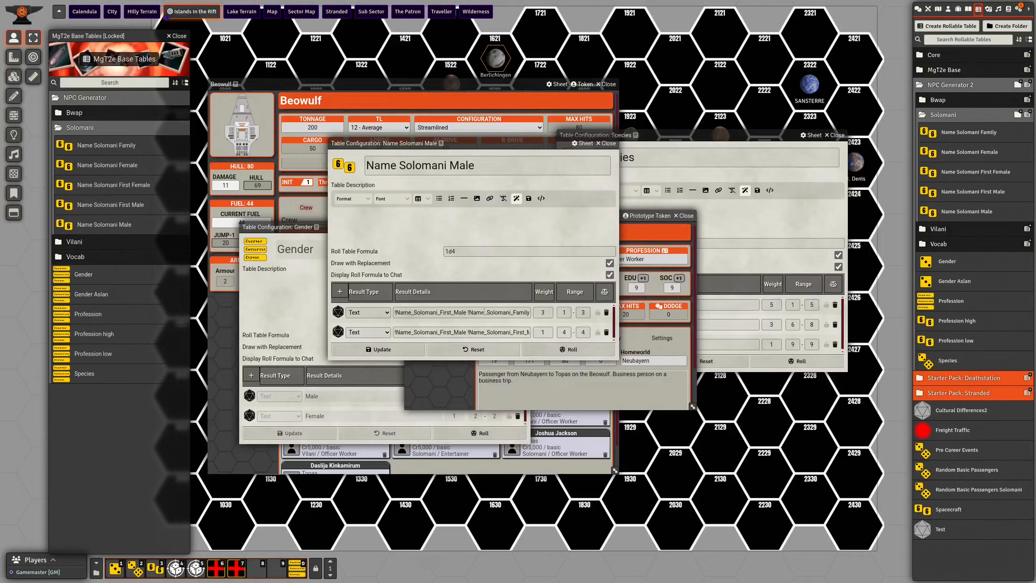
- Examine the subtable references in both results of the Name Solomani Male table, including !Name_Solomani_First_Male and !Name_Solomani_Family
{"action": "left_click_drag", "start_coordinate": [469, 312], "coordinate": [540, 312]}
{"action": "left_click", "coordinate": [509, 313]}
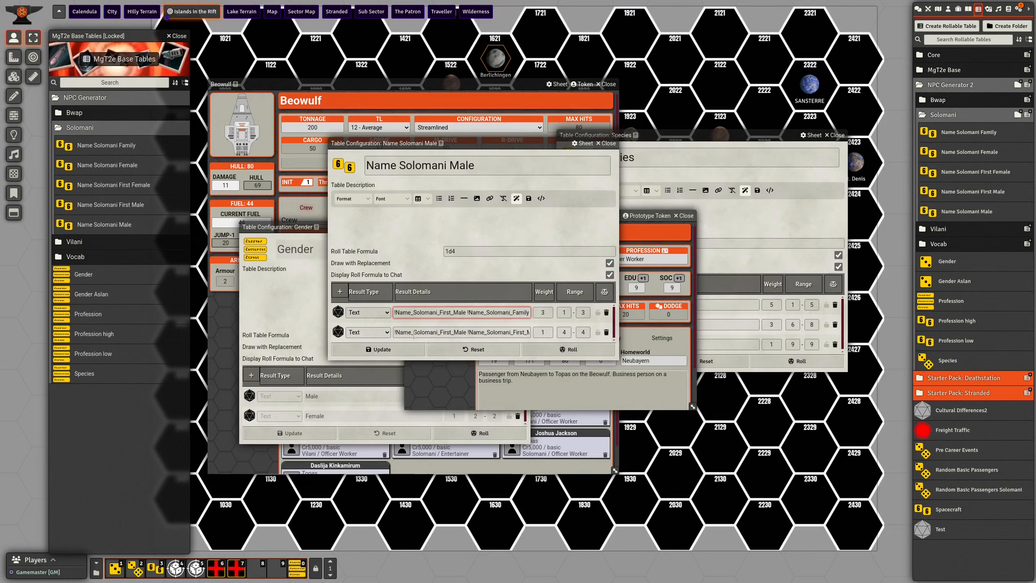
{"action": "left_click_drag", "start_coordinate": [490, 332], "coordinate": [526, 332]}
{"action": "left_click", "coordinate": [500, 330]}
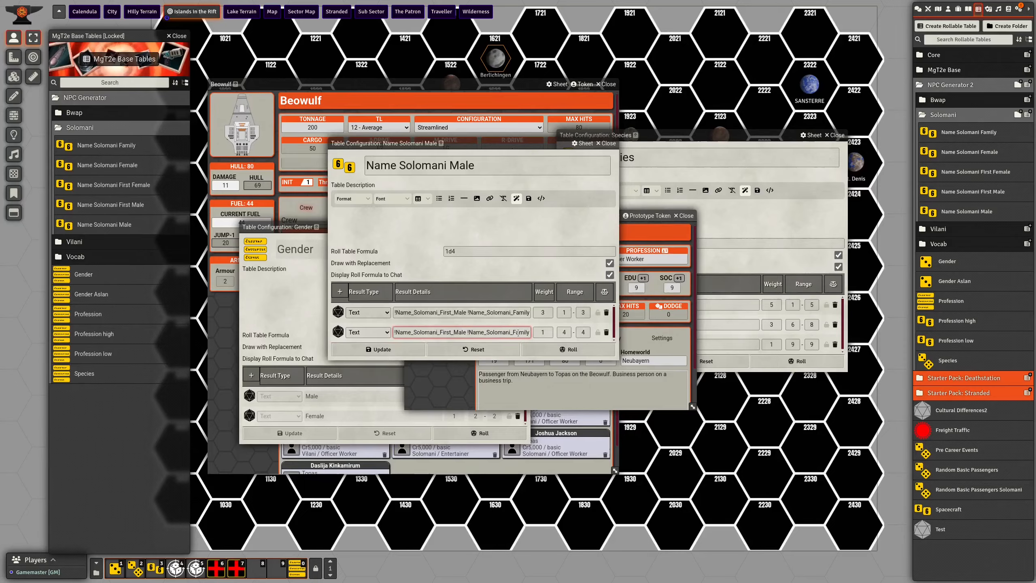
{"action": "left_click_drag", "start_coordinate": [518, 333], "coordinate": [385, 339]}
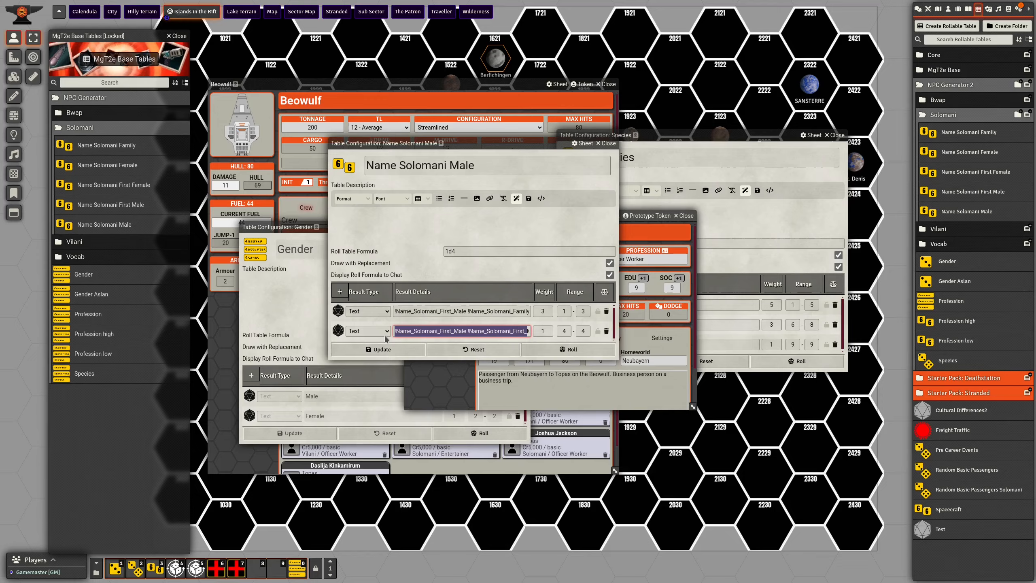
{"action": "left_click", "coordinate": [444, 332]}
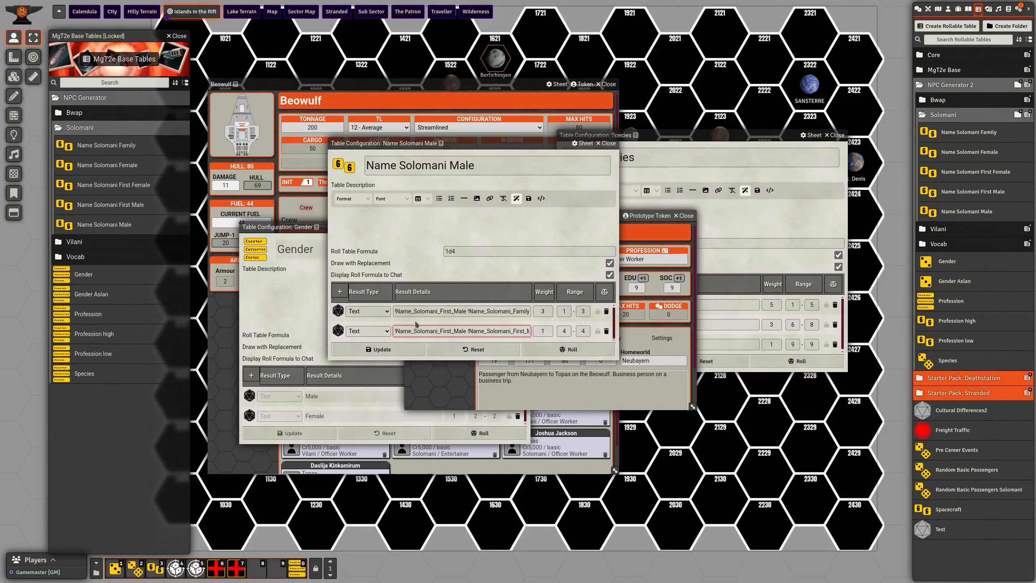
{"action": "left_click", "coordinate": [397, 311]}
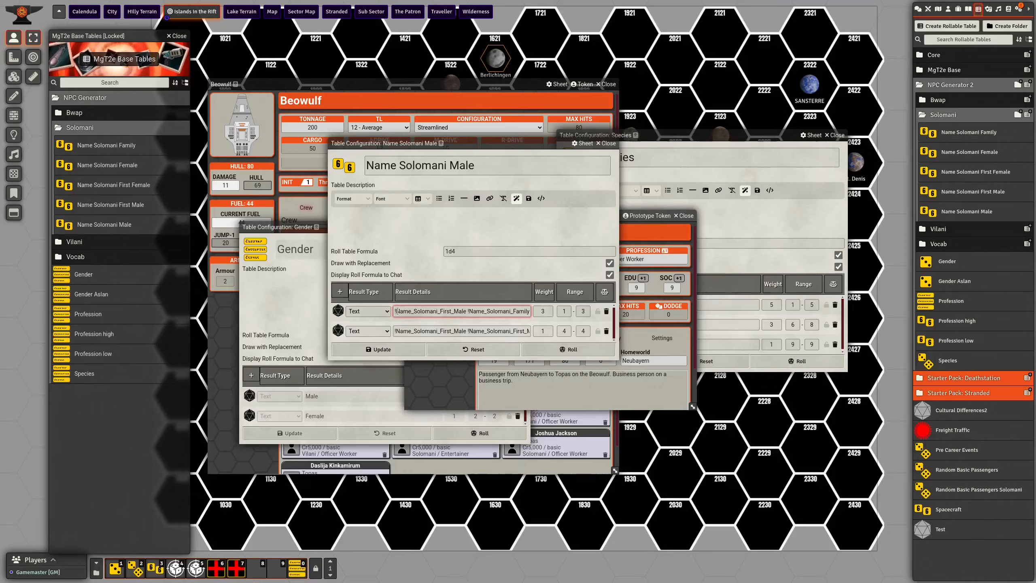
{"action": "left_click_drag", "start_coordinate": [397, 312], "coordinate": [468, 308]}
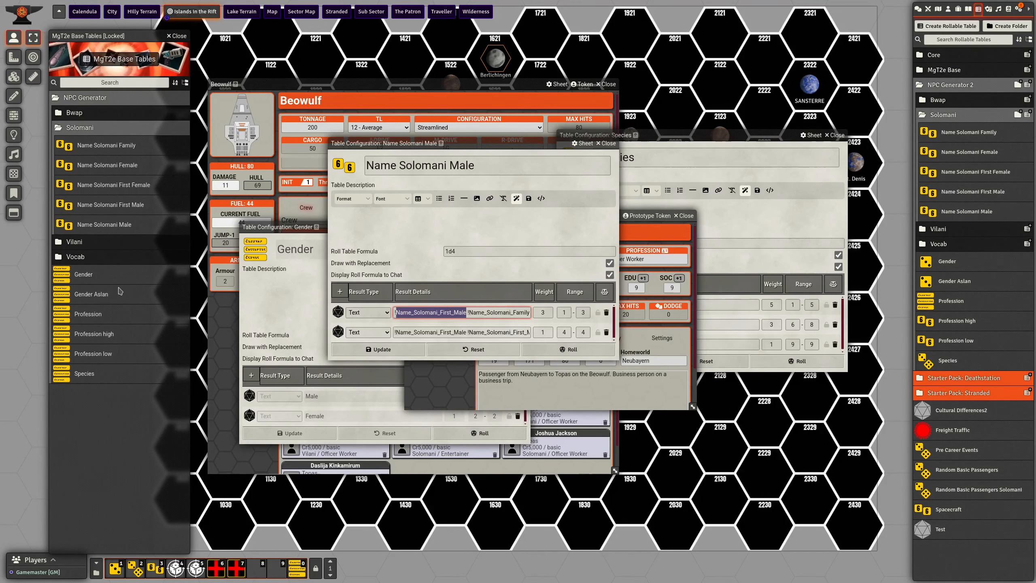
- Open the compendium's Name Solomani First Male table beside the male name table and look through its entries
{"action": "left_click", "coordinate": [105, 205]}
{"action": "left_click_drag", "start_coordinate": [526, 57], "coordinate": [680, 89]}
{"action": "scroll", "coordinate": [611, 351], "scroll_direction": "down", "scroll_amount": 5}
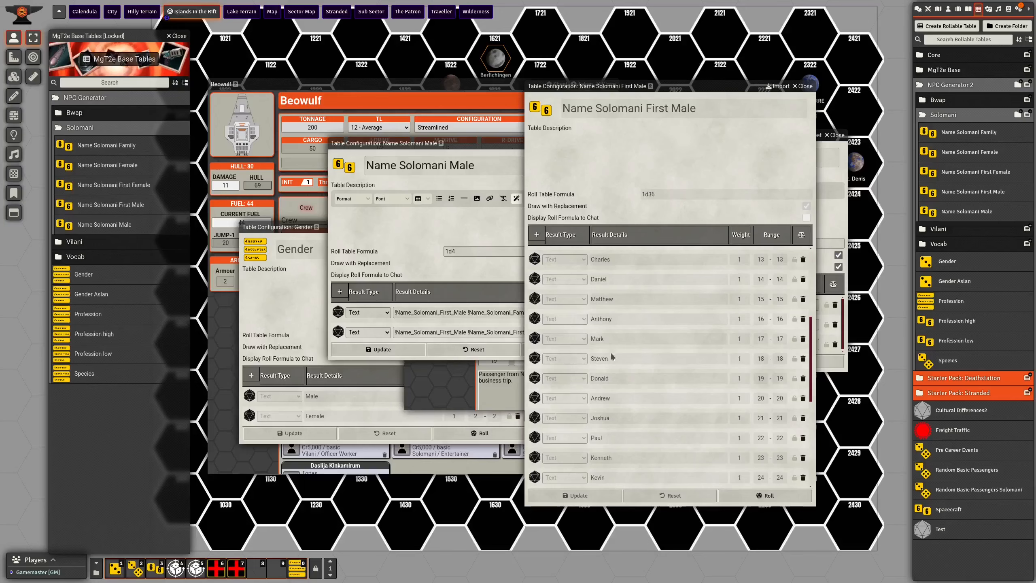
{"action": "scroll", "coordinate": [613, 343], "scroll_direction": "up", "scroll_amount": 3}
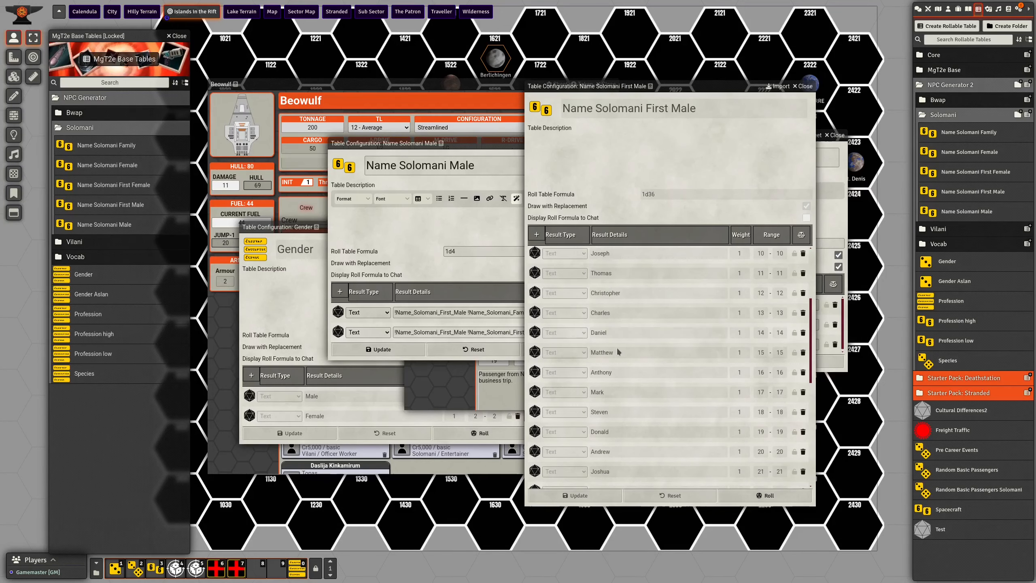
{"action": "scroll", "coordinate": [617, 351], "scroll_direction": "up", "scroll_amount": 3}
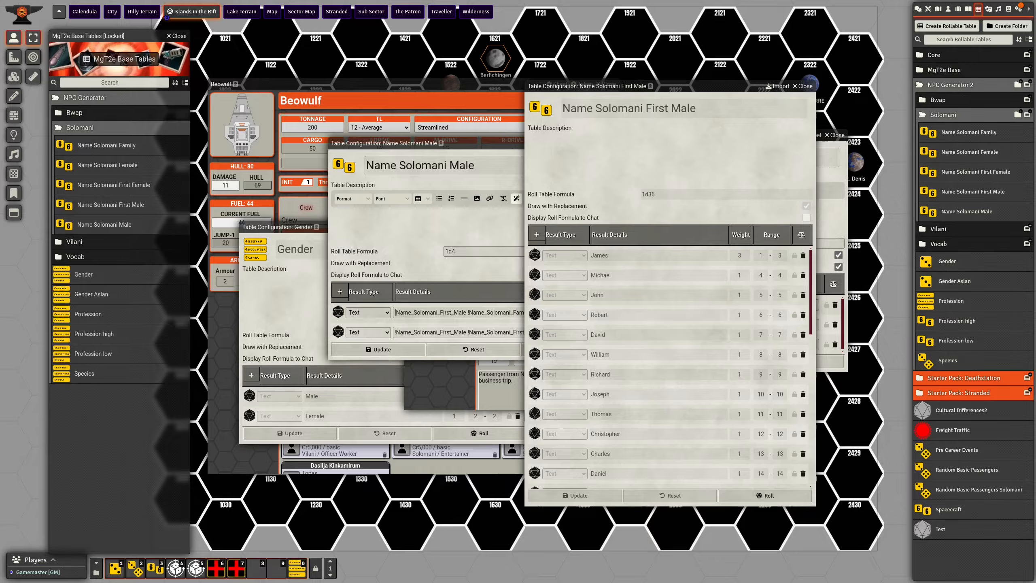
- Highlight the !Name_Solomani_Family reference, look through the compendium's Name Solomani Family table, and close it
{"action": "left_click", "coordinate": [456, 314]}
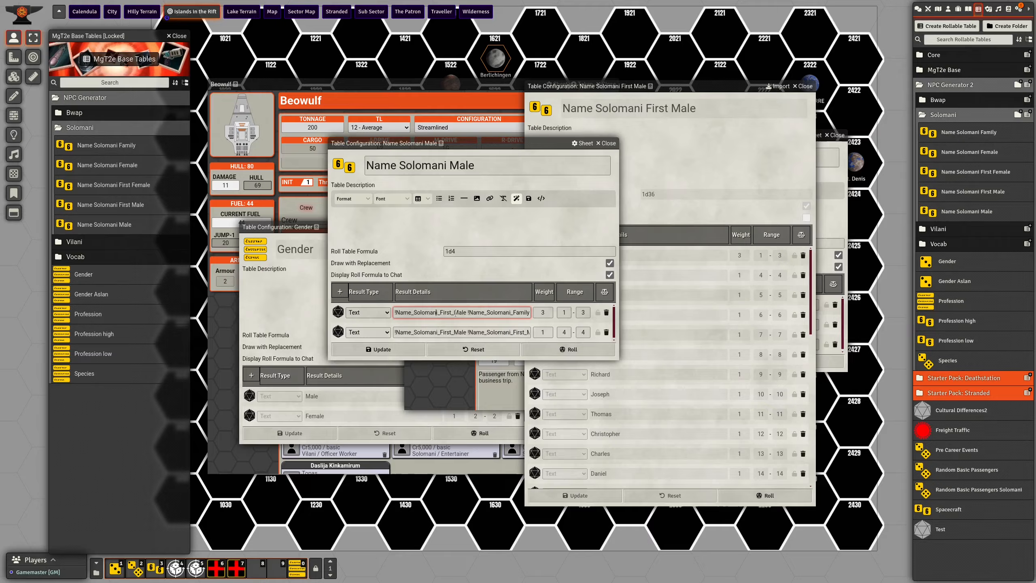
{"action": "left_click_drag", "start_coordinate": [477, 312], "coordinate": [531, 318]}
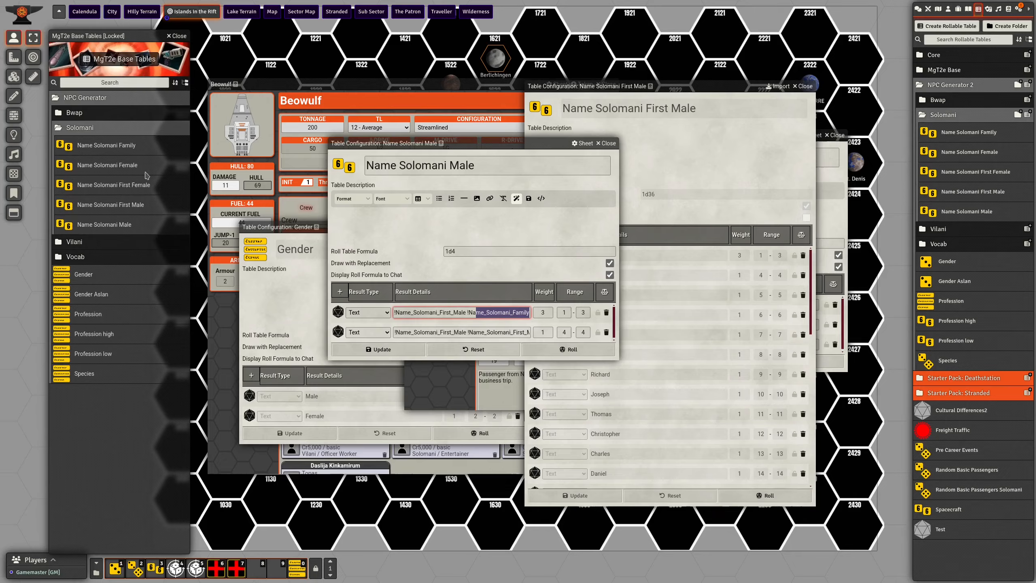
{"action": "left_click", "coordinate": [125, 151]}
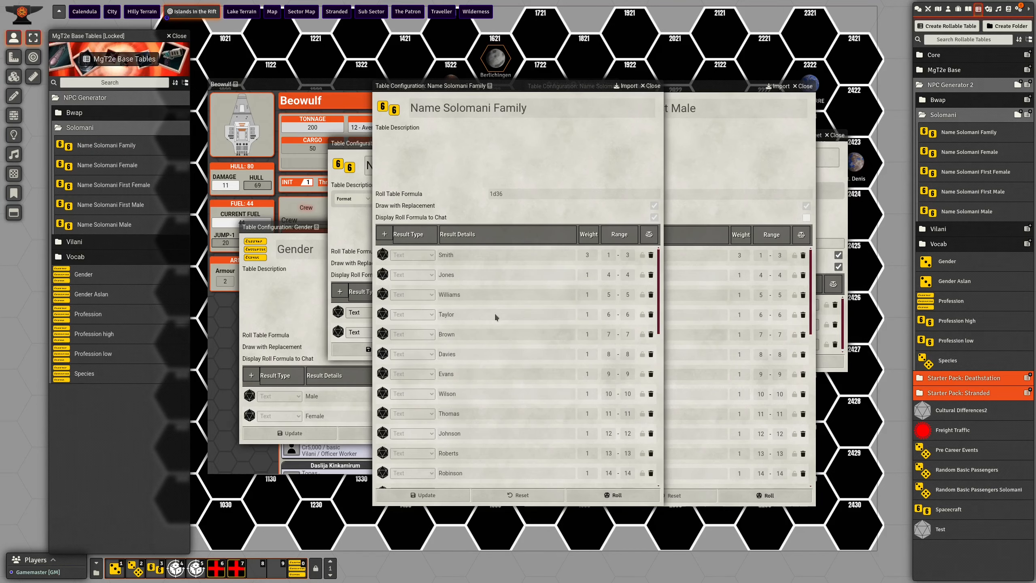
{"action": "scroll", "coordinate": [495, 317], "scroll_direction": "down", "scroll_amount": 10}
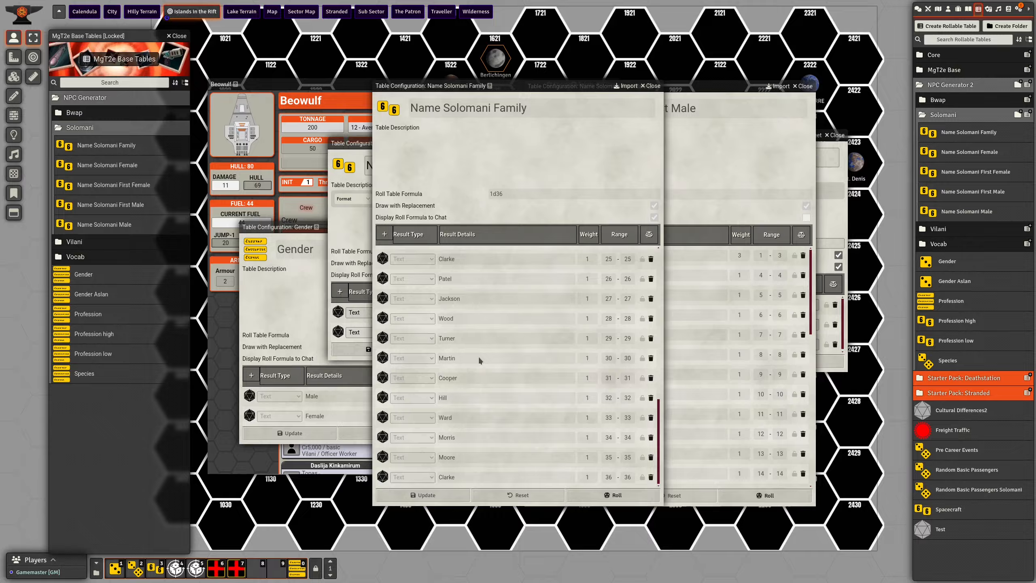
{"action": "scroll", "coordinate": [478, 355], "scroll_direction": "up", "scroll_amount": 10}
{"action": "left_click", "coordinate": [650, 87]}
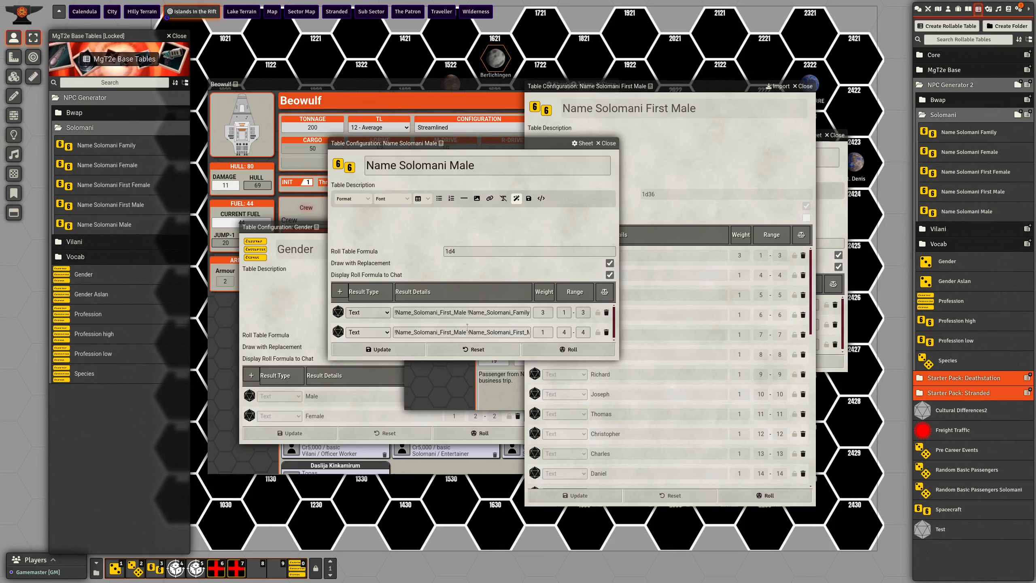
- Compare the !Name_Solomani_First_Male references in both Name Solomani Male results with the entries of the first-name table
{"action": "left_click_drag", "start_coordinate": [469, 334], "coordinate": [372, 333]}
{"action": "left_click", "coordinate": [494, 334]}
{"action": "left_click", "coordinate": [444, 332]}
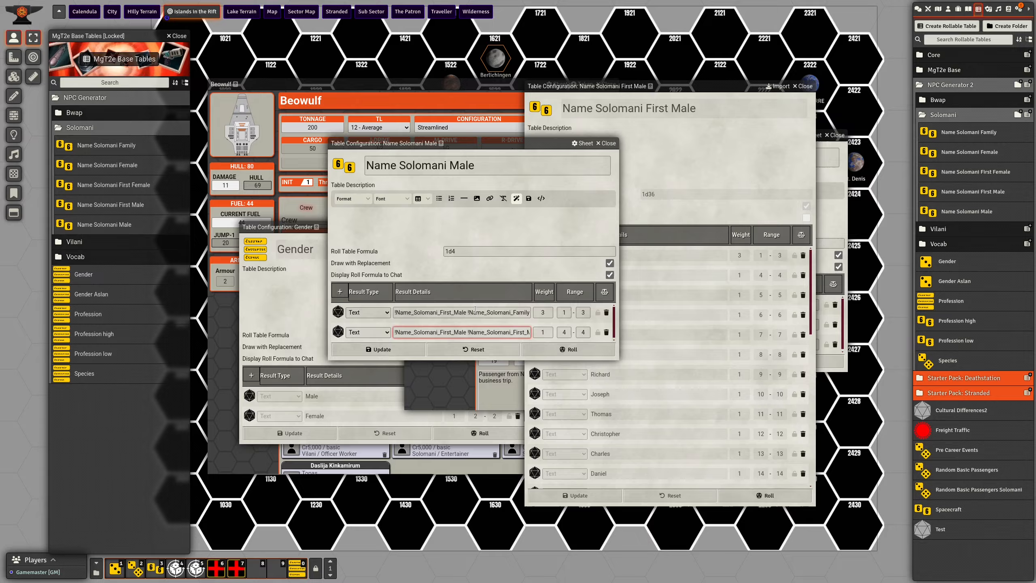
{"action": "scroll", "coordinate": [644, 355], "scroll_direction": "down", "scroll_amount": 10}
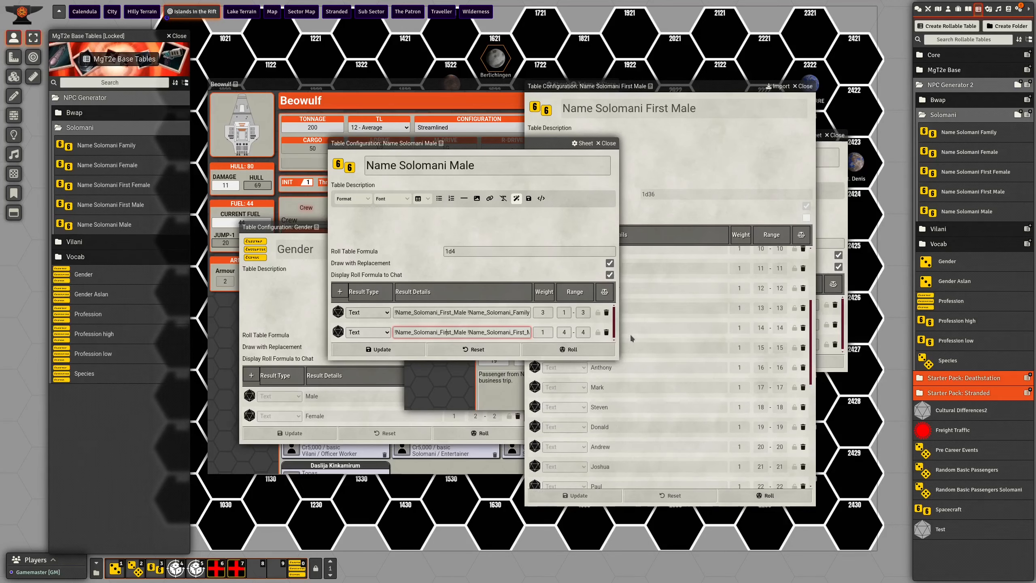
{"action": "scroll", "coordinate": [629, 338], "scroll_direction": "up", "scroll_amount": 10}
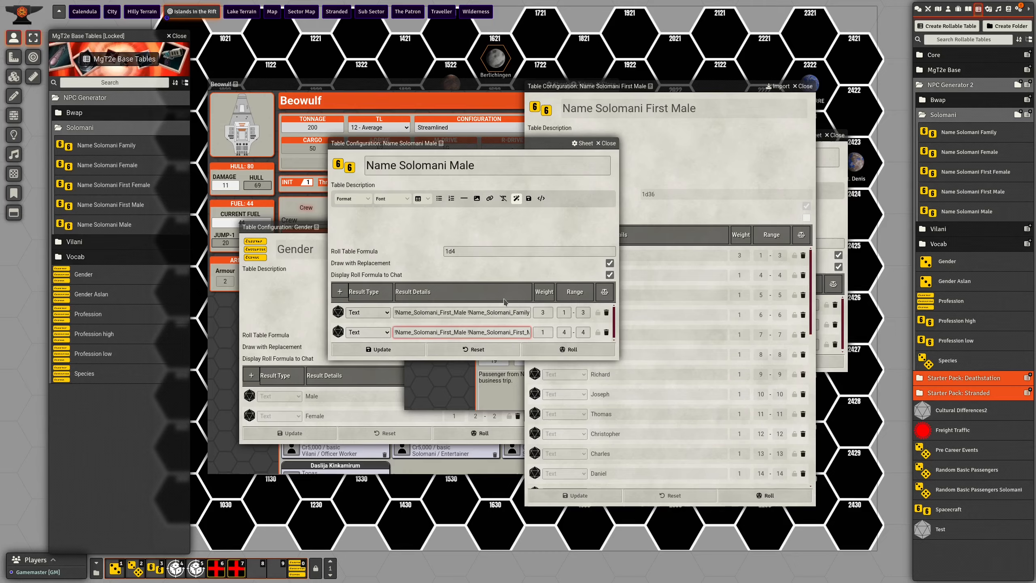
{"action": "left_click_drag", "start_coordinate": [465, 312], "coordinate": [390, 319]}
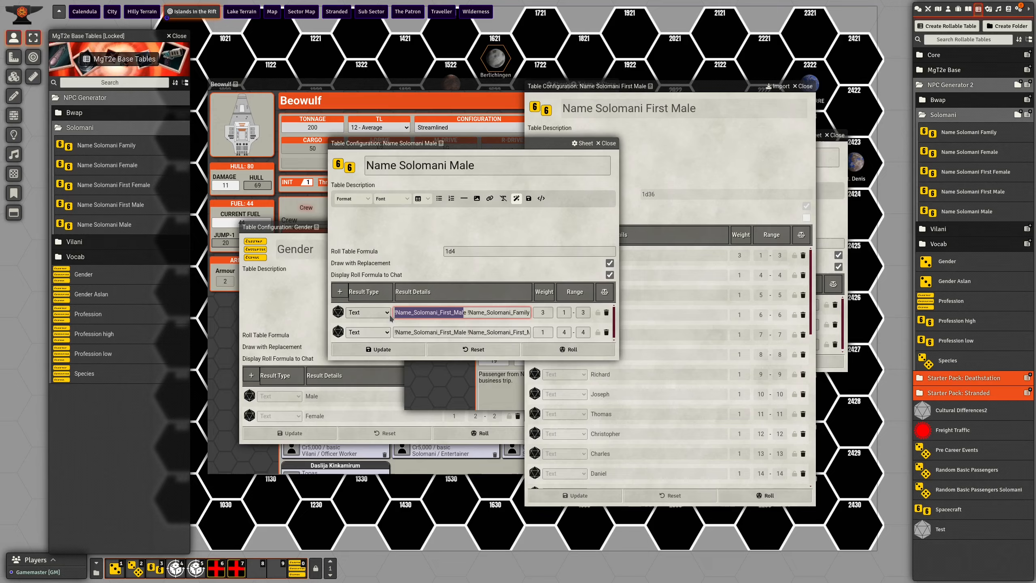
{"action": "left_click", "coordinate": [399, 312]}
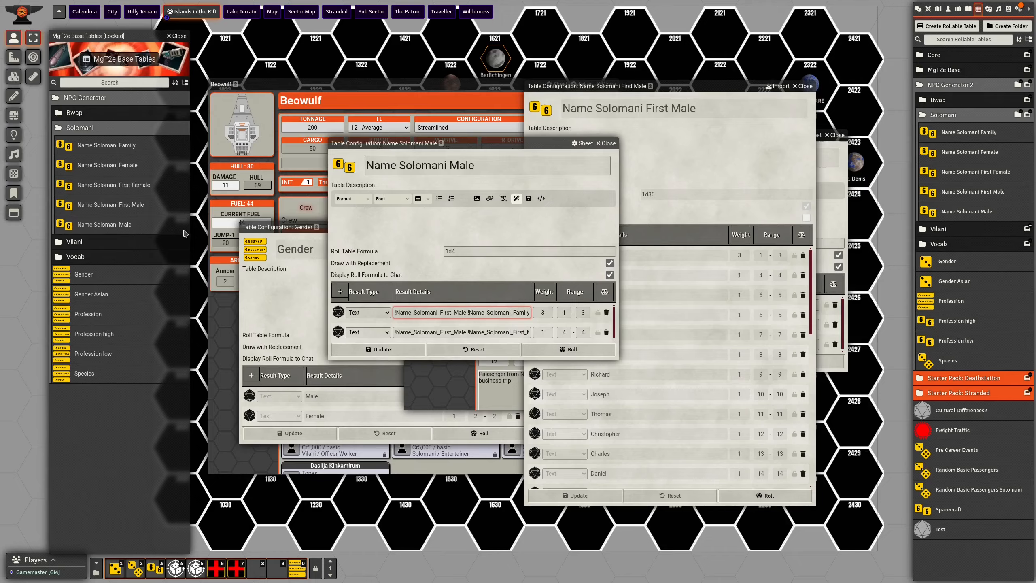
- Expand the Vilani and Bwap folders in the MgT2e Base Tables compendium to show their name tables
{"action": "left_click", "coordinate": [80, 246]}
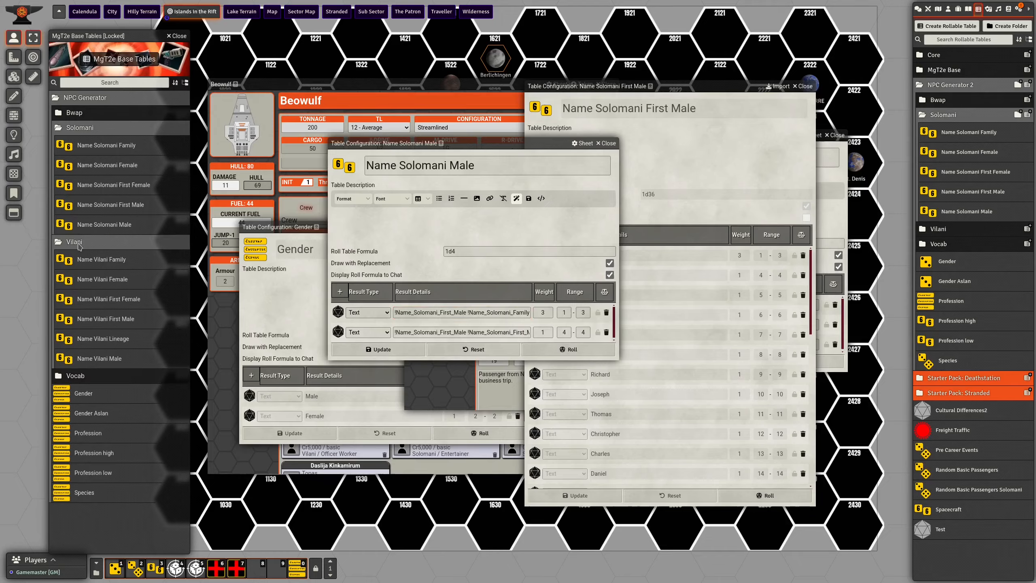
{"action": "left_click", "coordinate": [82, 117]}
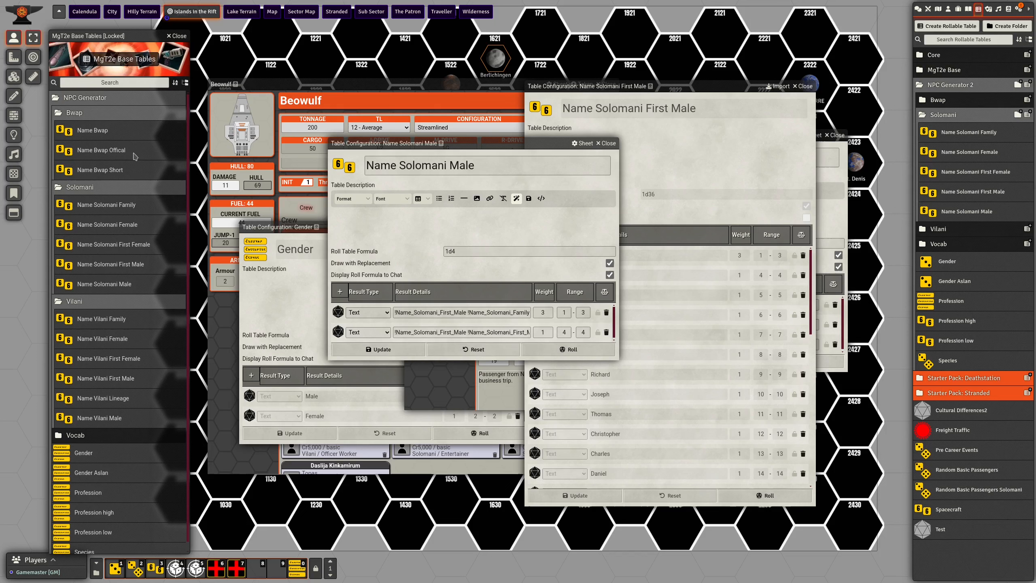
- View the compendium's Name Bwap table, close it, and collapse the Bwap folder
{"action": "left_click", "coordinate": [95, 134]}
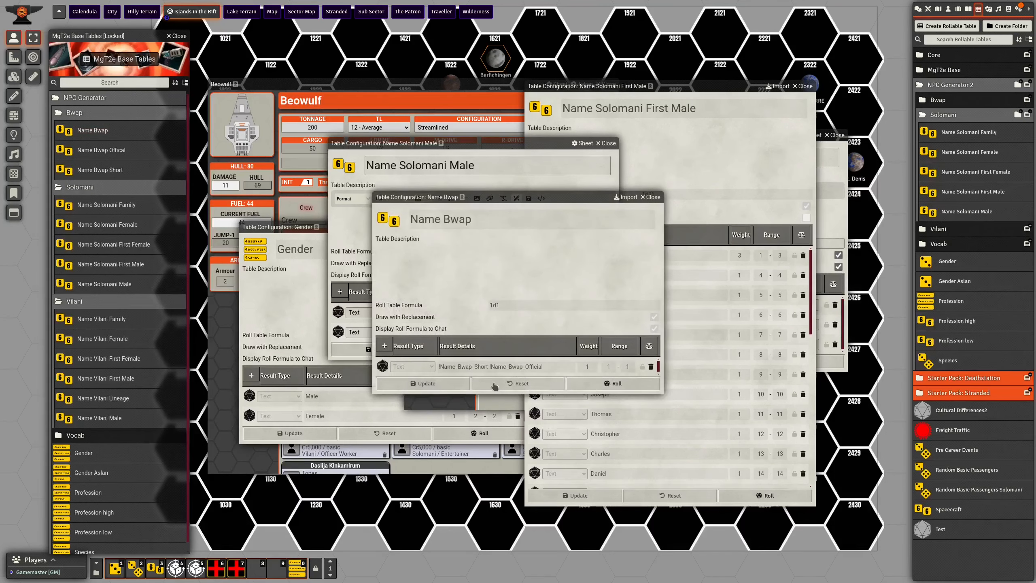
{"action": "left_click", "coordinate": [651, 197]}
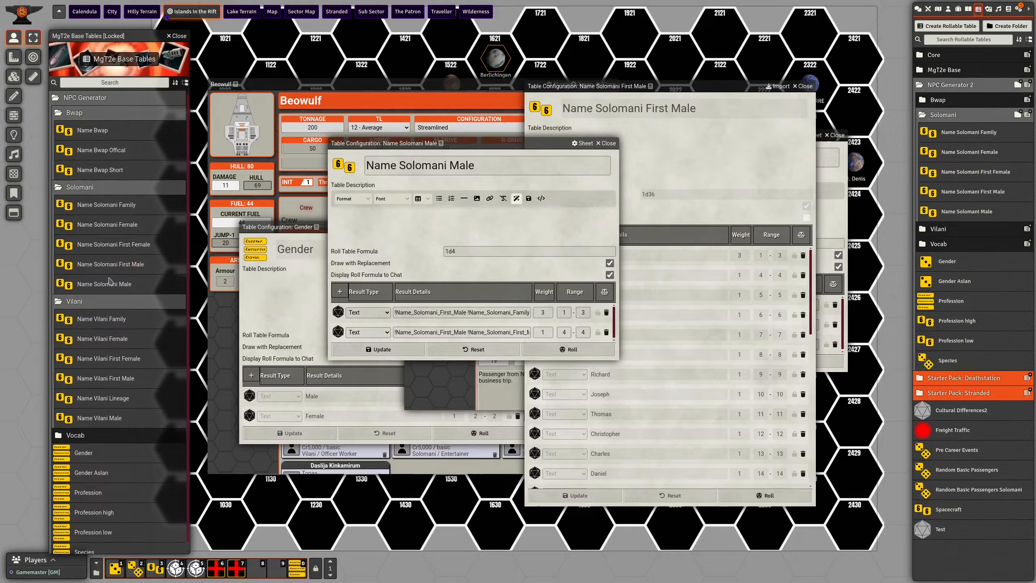
{"action": "left_click", "coordinate": [96, 113]}
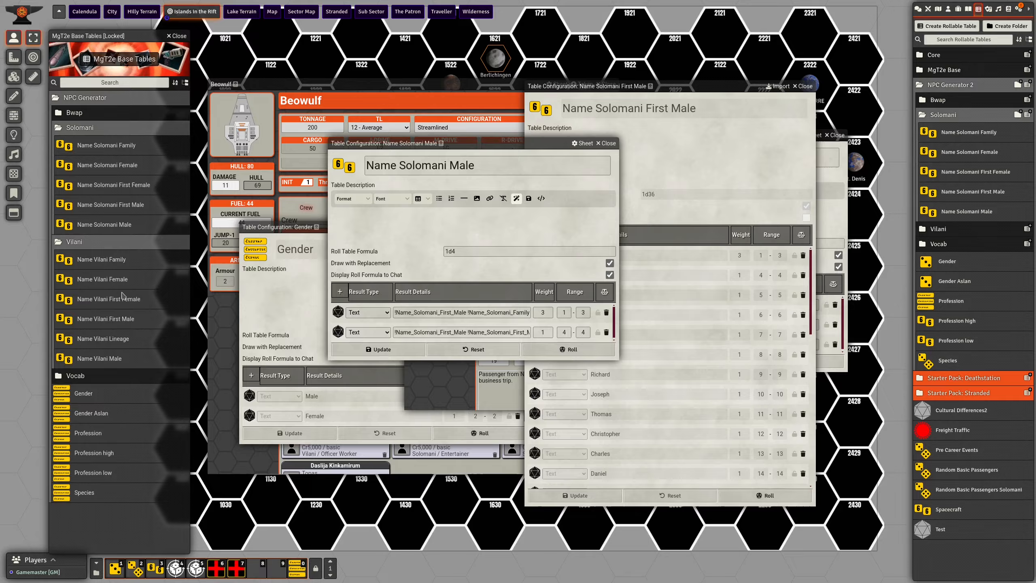
- Open the compendium's Name Vilani First Male table, look through its entries, and highlight the Vilani_Word reference in the last result
{"action": "left_click", "coordinate": [107, 315]}
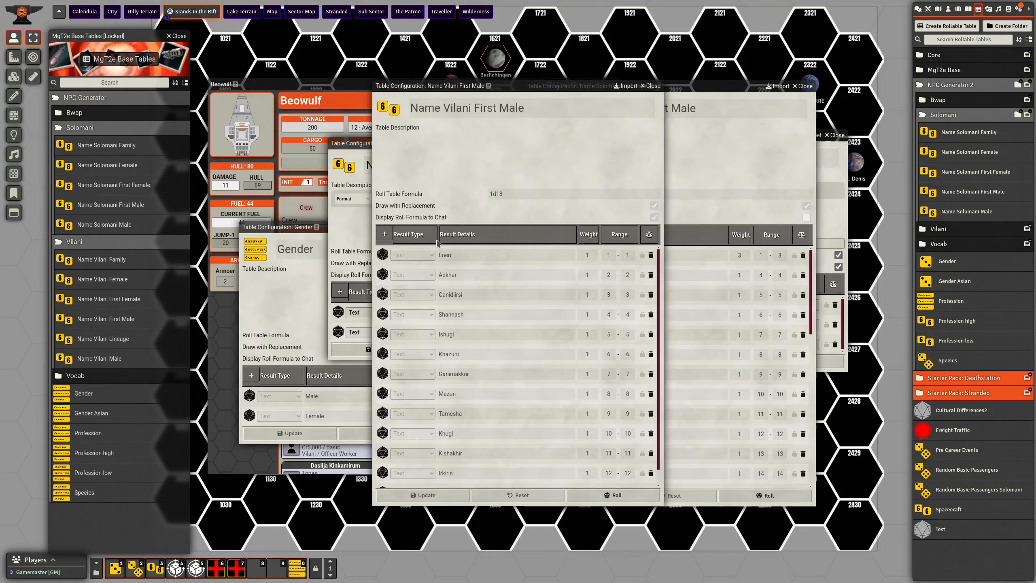
{"action": "scroll", "coordinate": [437, 246], "scroll_direction": "down", "scroll_amount": 1}
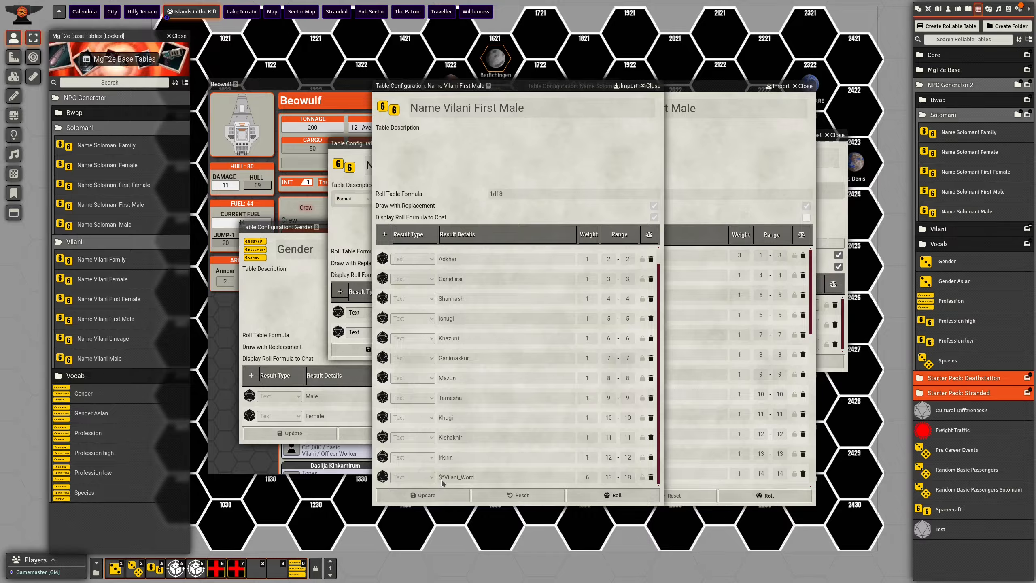
{"action": "left_click_drag", "start_coordinate": [442, 478], "coordinate": [446, 481]}
{"action": "left_click_drag", "start_coordinate": [447, 478], "coordinate": [494, 478]}
{"action": "left_click", "coordinate": [494, 478]}
- Open the Vilani Word table from the compendium's Vilani vocabulary folder and place it beside the Name Vilani First Male table
{"action": "left_click", "coordinate": [77, 245]}
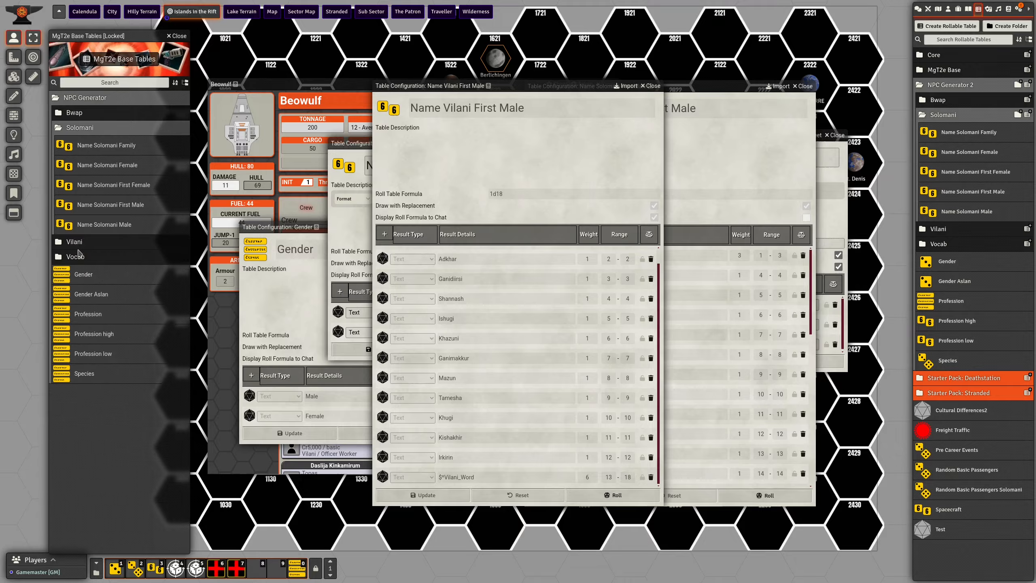
{"action": "left_click", "coordinate": [79, 258]}
{"action": "left_click", "coordinate": [87, 272]}
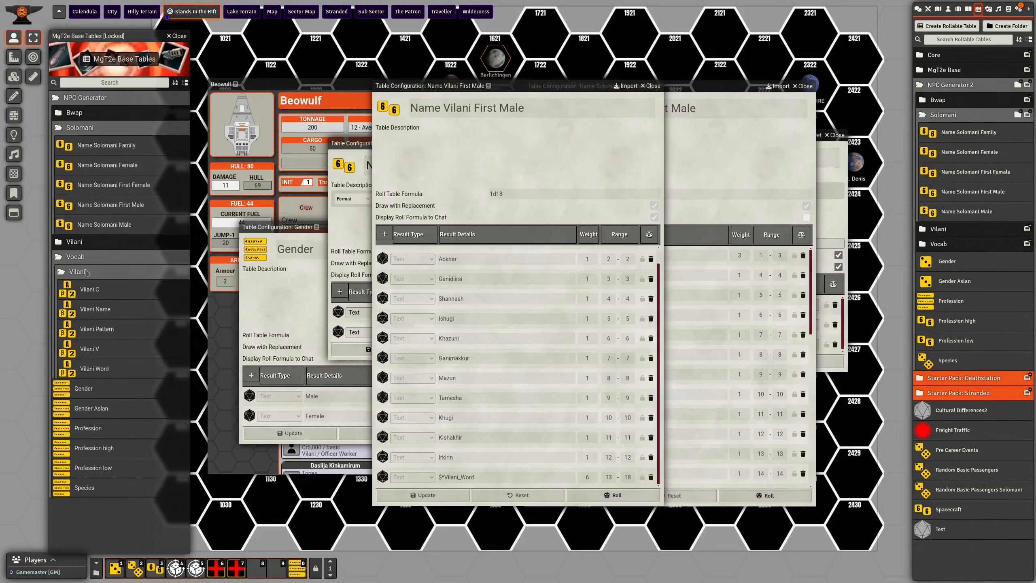
{"action": "left_click", "coordinate": [93, 369]}
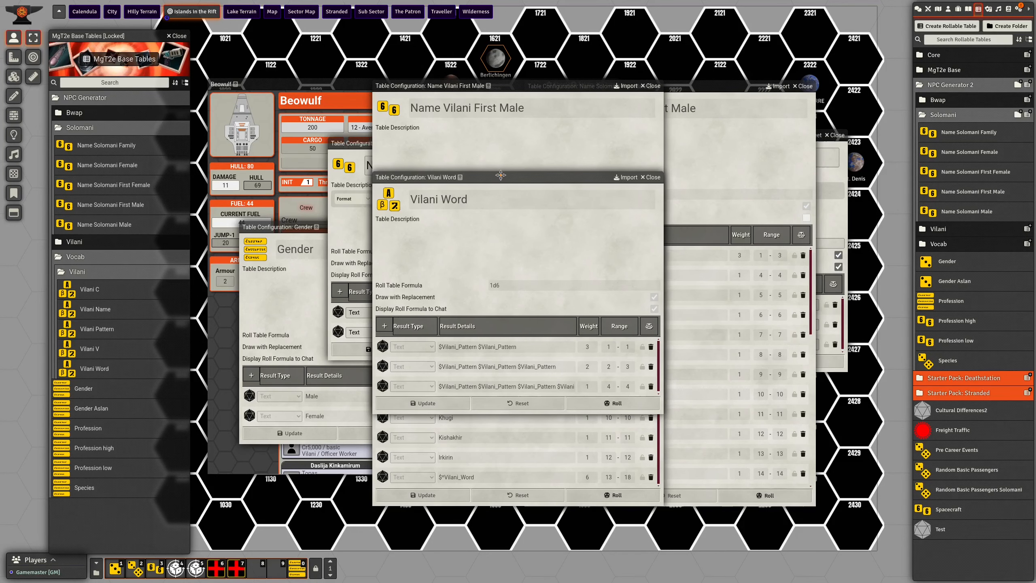
{"action": "left_click_drag", "start_coordinate": [502, 175], "coordinate": [631, 152]}
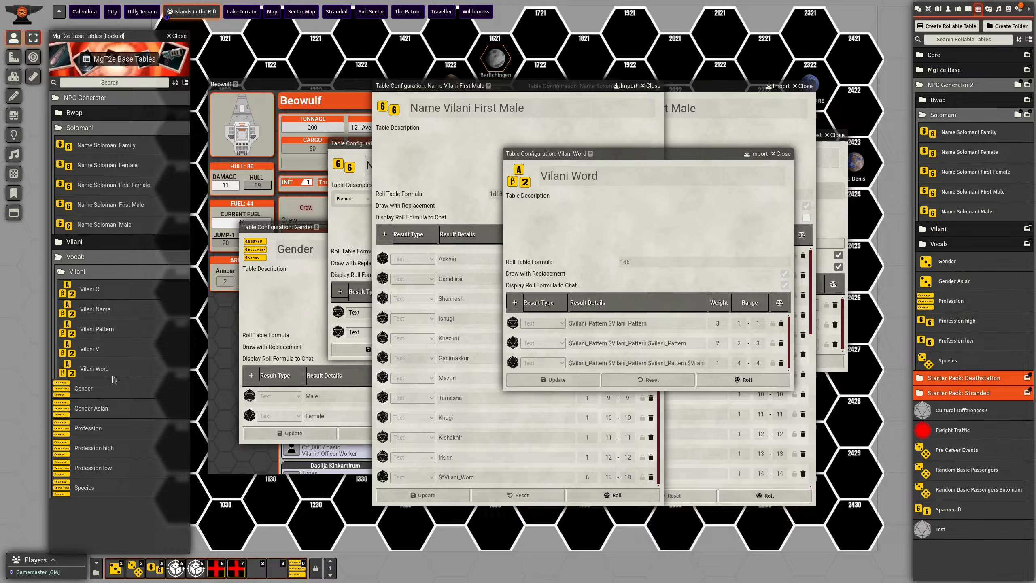
- Review the Vilani Pattern table and the Vilani C and Vilani V letter tables it references, closing both letter tables again
{"action": "left_click", "coordinate": [98, 332]}
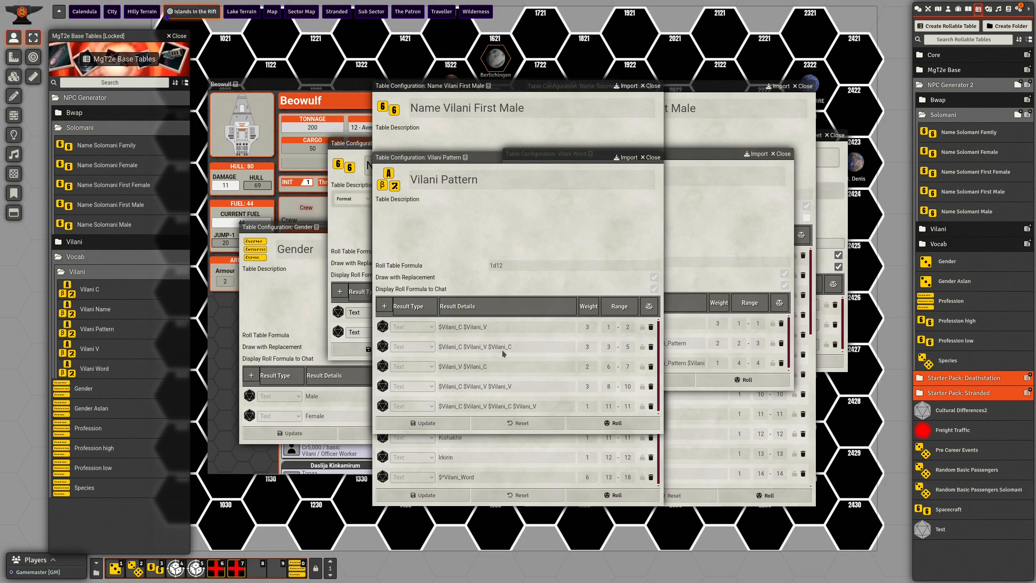
{"action": "scroll", "coordinate": [484, 389], "scroll_direction": "down", "scroll_amount": 1}
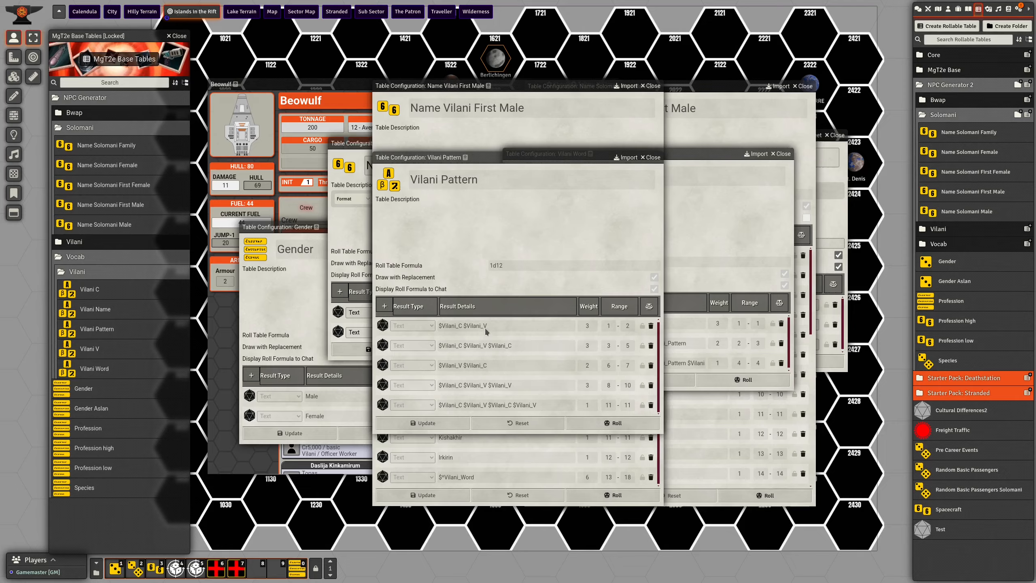
{"action": "left_click", "coordinate": [90, 291]}
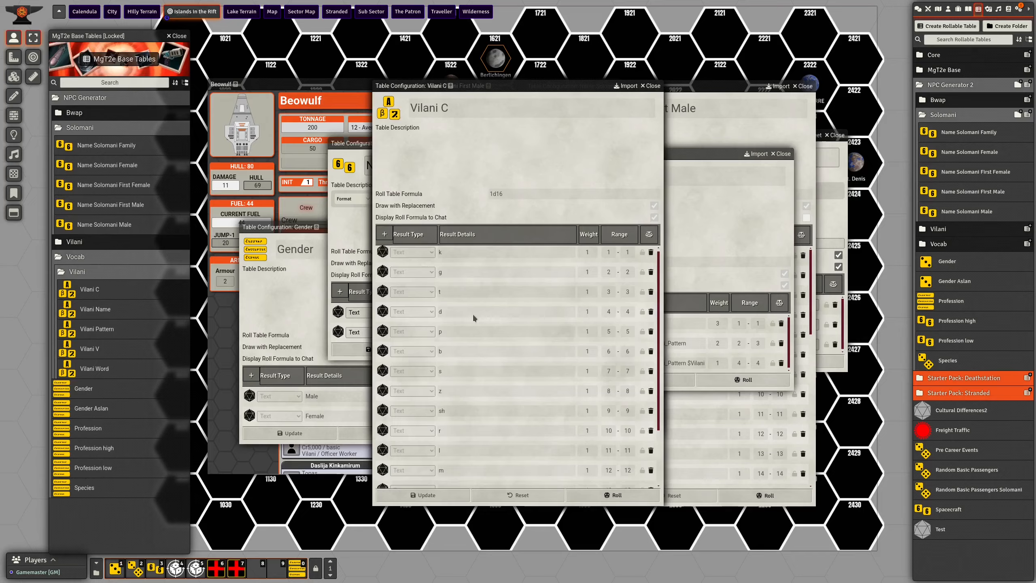
{"action": "left_click", "coordinate": [92, 348]}
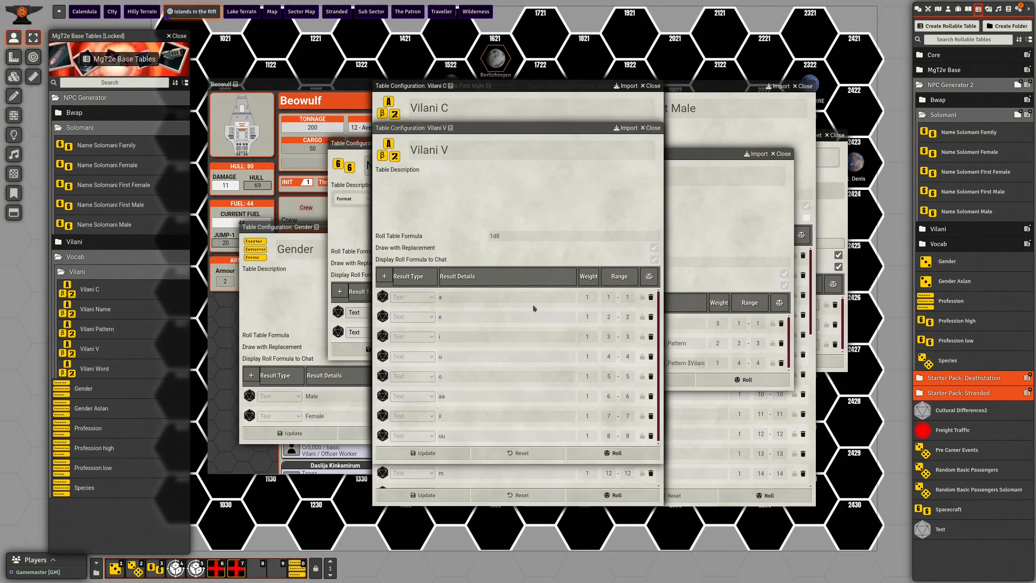
{"action": "left_click", "coordinate": [651, 127]}
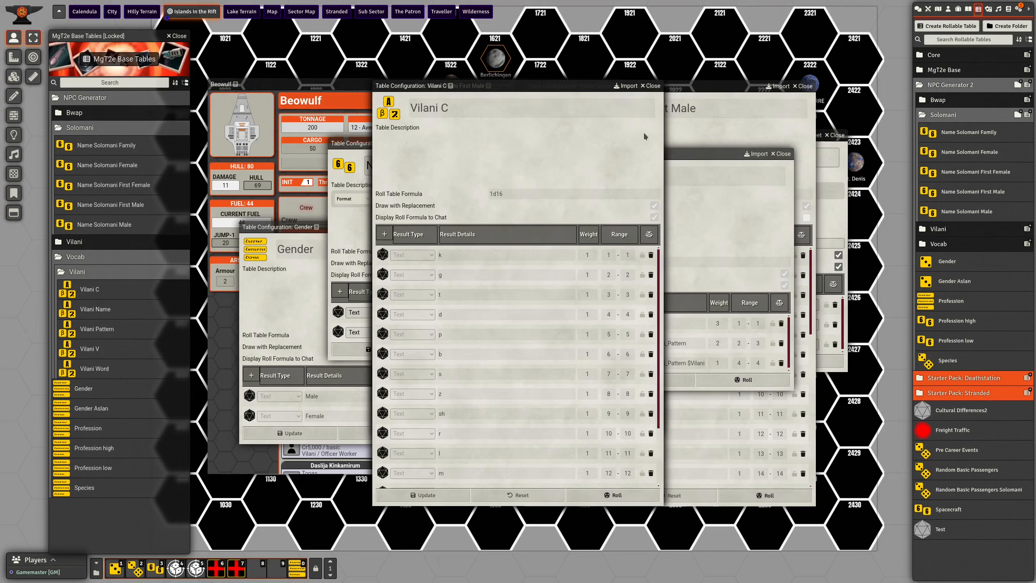
{"action": "left_click", "coordinate": [652, 86]}
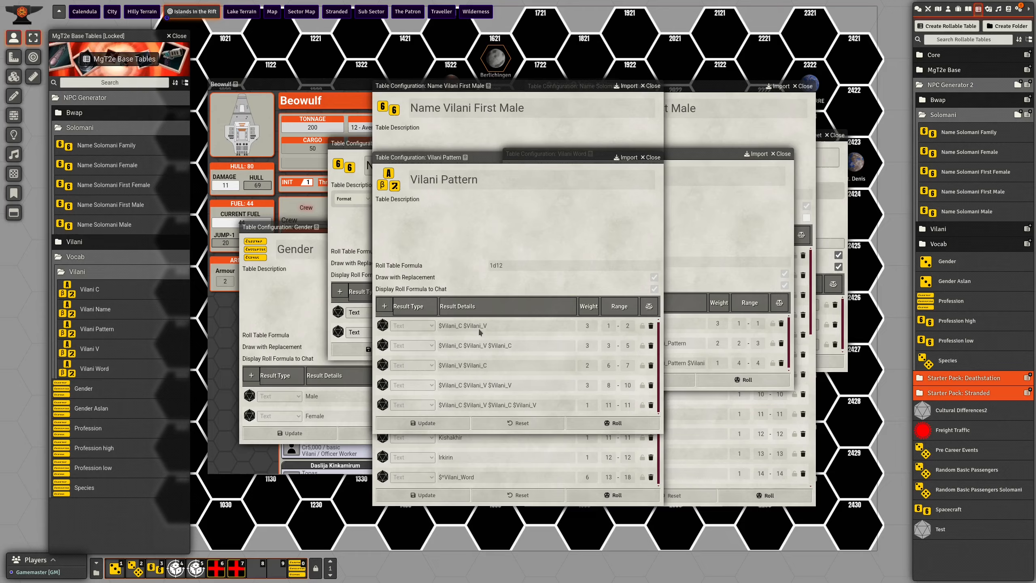
- Rearrange the Vilani Pattern and Vilani Word tables to compare how their results reference each other and the first-name table
{"action": "left_click_drag", "start_coordinate": [499, 158], "coordinate": [376, 202]}
{"action": "left_click", "coordinate": [631, 366]}
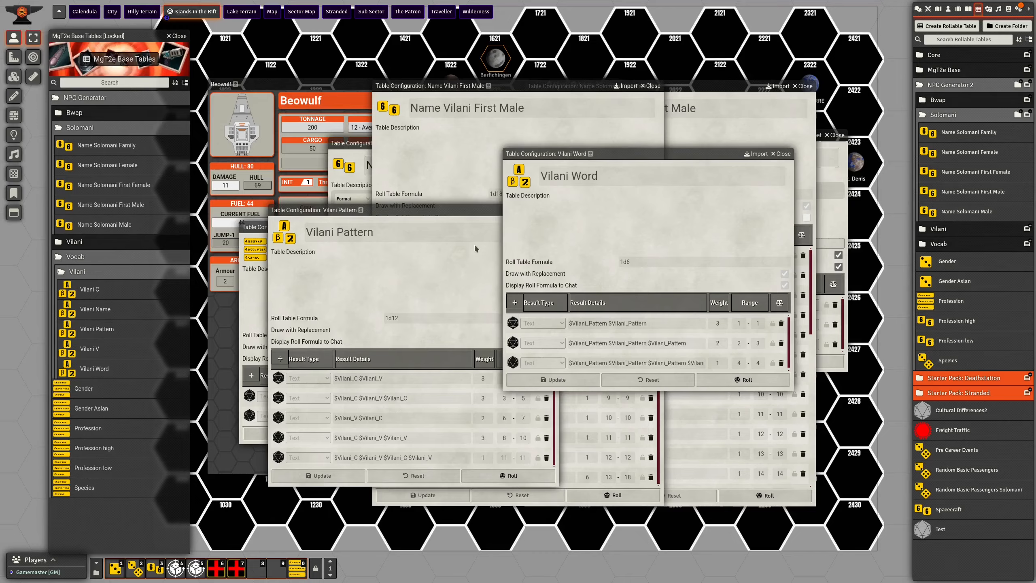
{"action": "left_click_drag", "start_coordinate": [412, 209], "coordinate": [663, 227]}
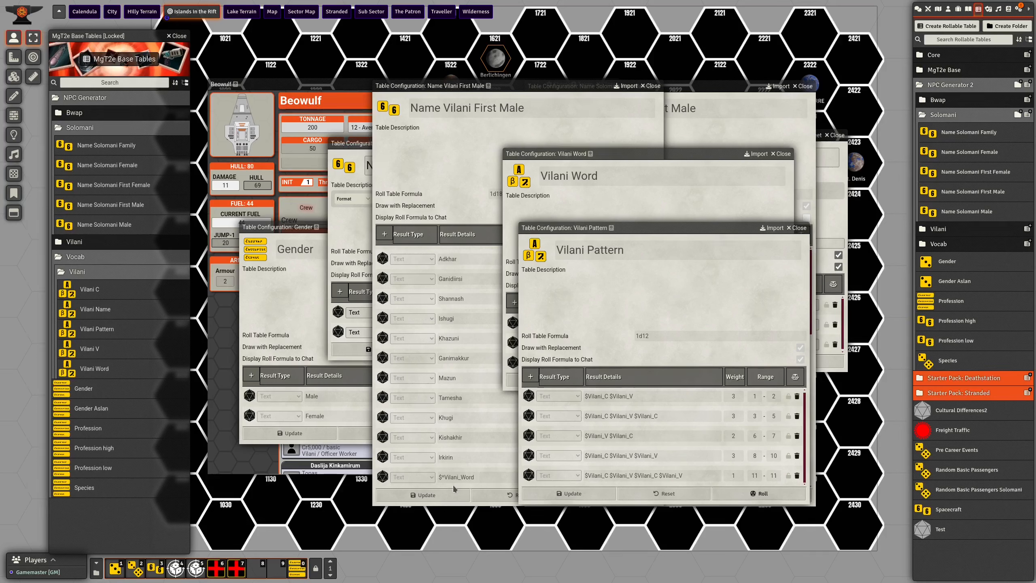
- Show the chat log and run the Generate macro three times to post random Vilani names
{"action": "left_click", "coordinate": [918, 8]}
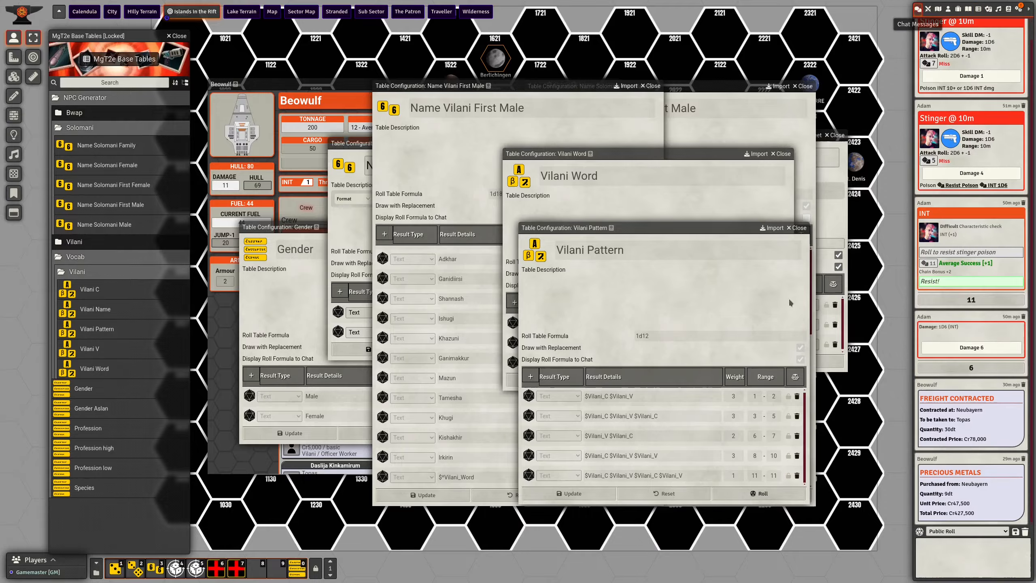
{"action": "left_click", "coordinate": [301, 573]}
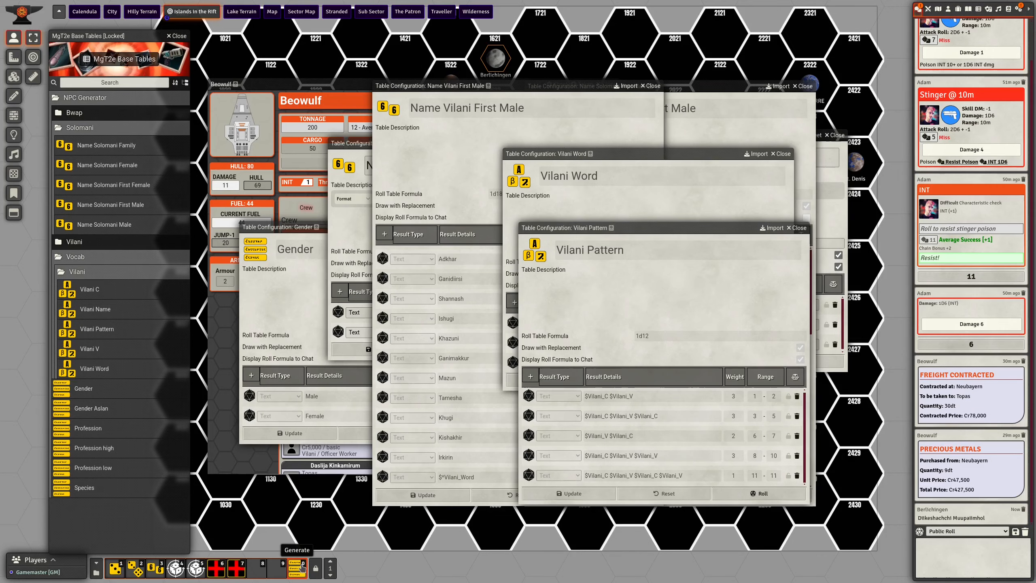
{"action": "triple_click", "coordinate": [939, 517]}
{"action": "left_click", "coordinate": [942, 520]}
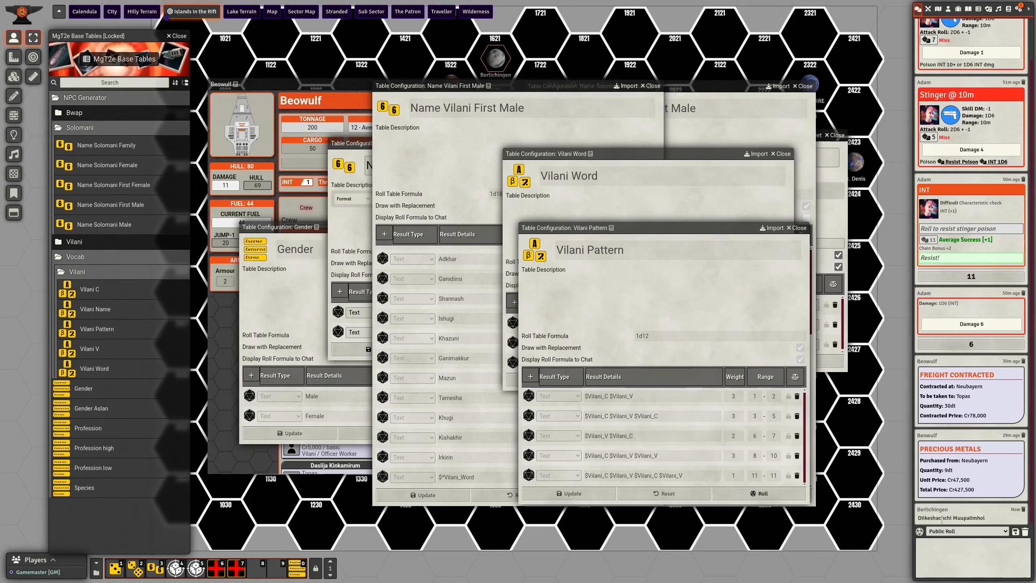
{"action": "left_click", "coordinate": [292, 571]}
{"action": "left_click", "coordinate": [293, 572]}
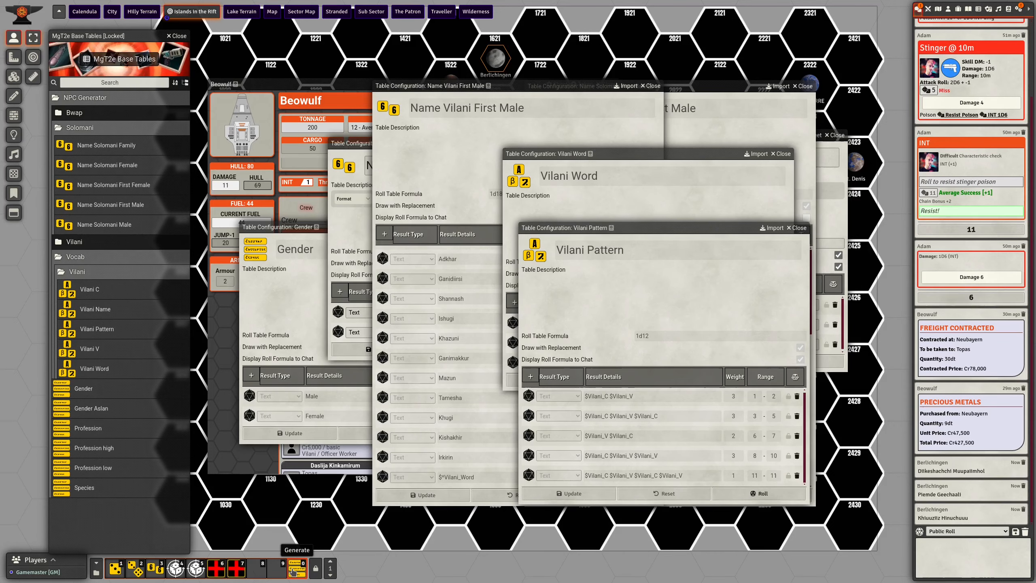
- Open the Generate macro's script, examine its generateText call for "Vilani Name" and the chat message code, and close it without changes
{"action": "right_click", "coordinate": [292, 572]}
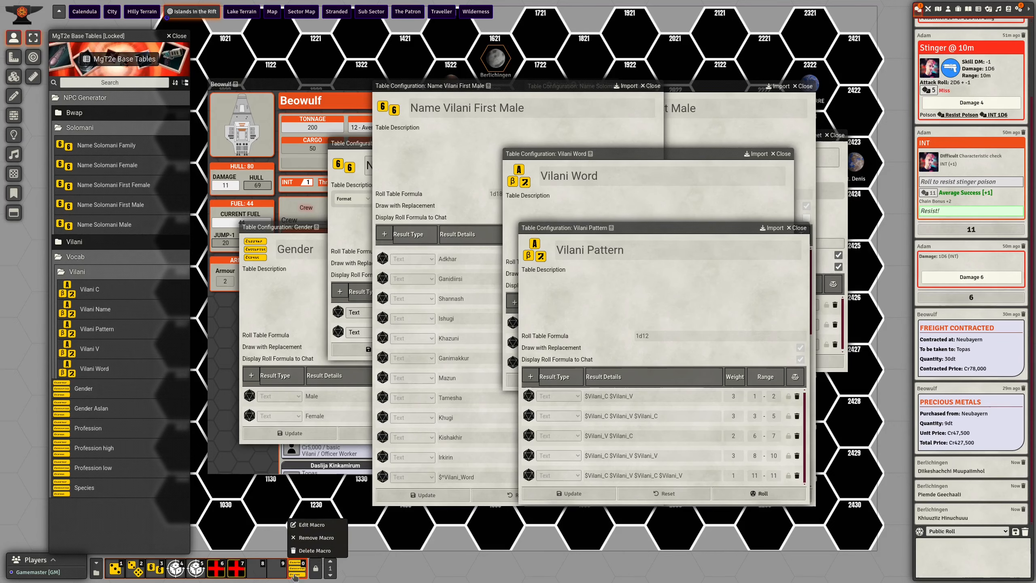
{"action": "left_click", "coordinate": [312, 527]}
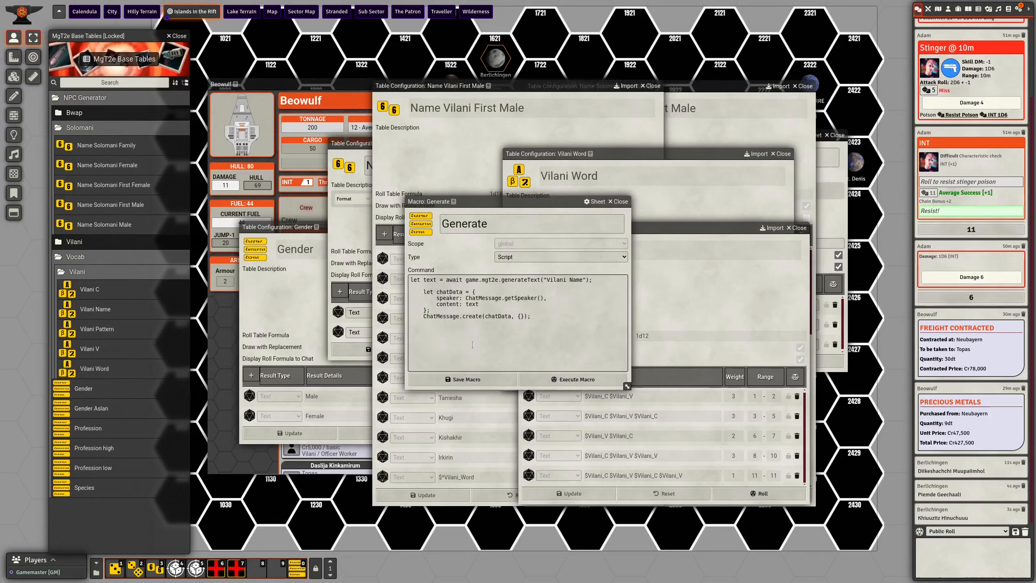
{"action": "double_click", "coordinate": [515, 280]}
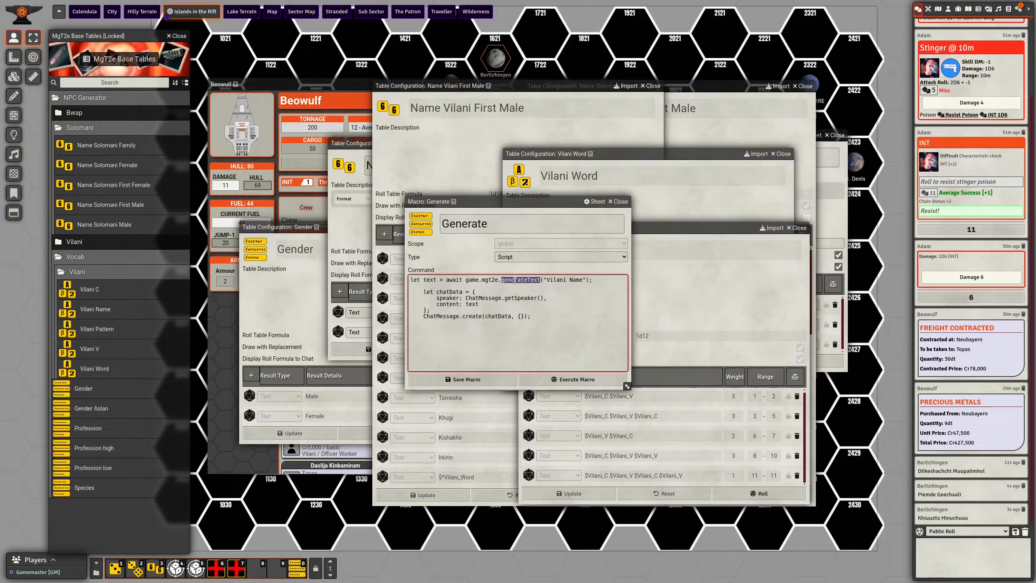
{"action": "left_click", "coordinate": [473, 280]}
{"action": "left_click_drag", "start_coordinate": [414, 287], "coordinate": [532, 317]}
{"action": "left_click", "coordinate": [540, 315]}
{"action": "left_click", "coordinate": [619, 201]}
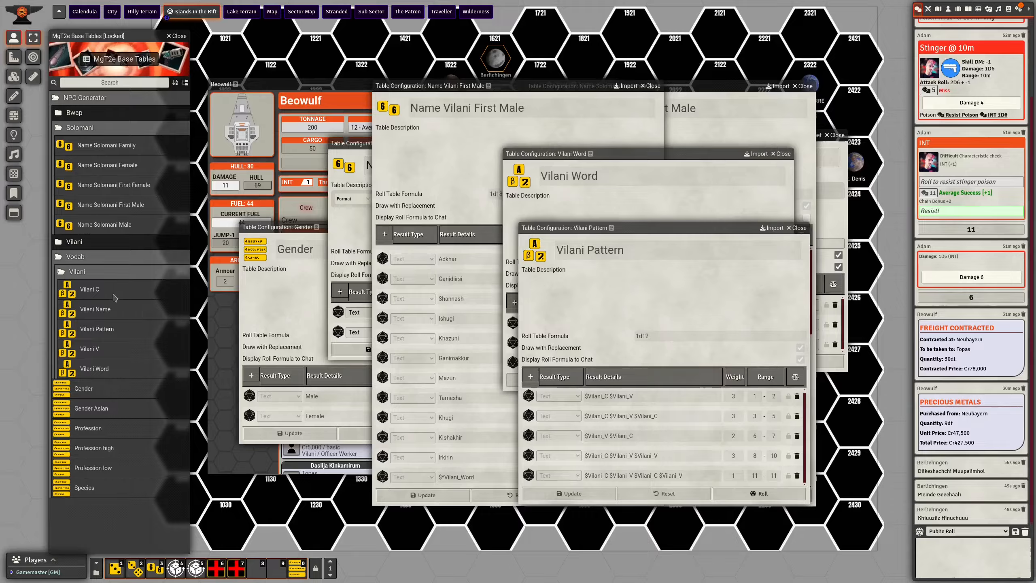
{"action": "left_click", "coordinate": [77, 272]}
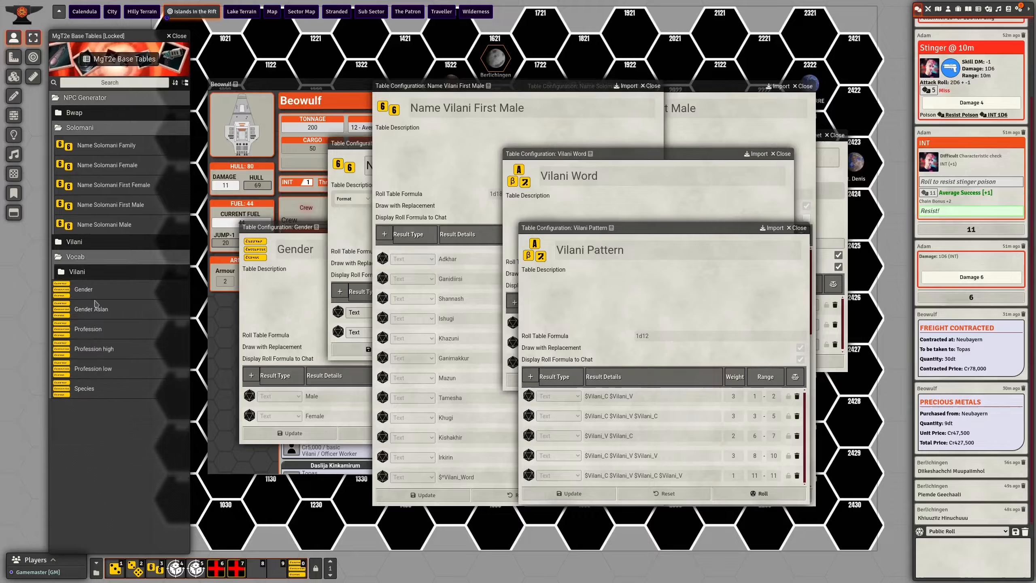
{"action": "left_click", "coordinate": [87, 274]}
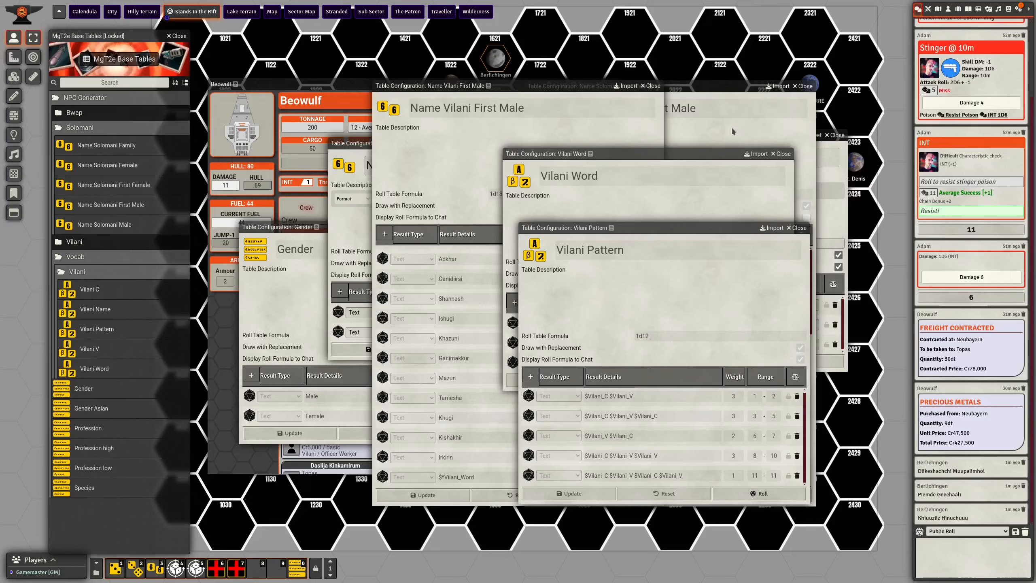
- Return to the rollable tables list and close the open Vilani, Solomani and Gender table windows
{"action": "left_click", "coordinate": [979, 8]}
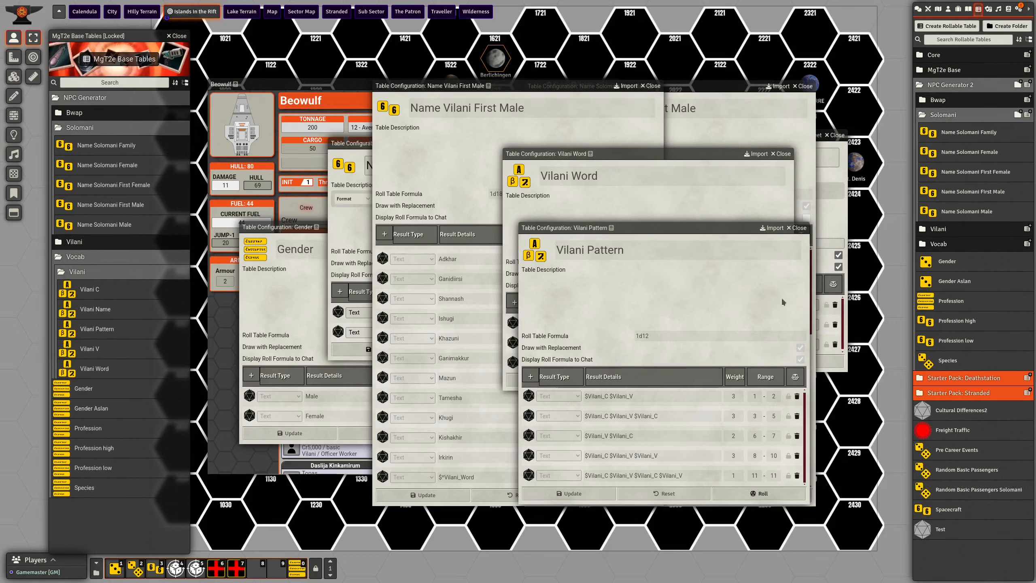
{"action": "left_click", "coordinate": [798, 228]}
{"action": "double_click", "coordinate": [730, 153]}
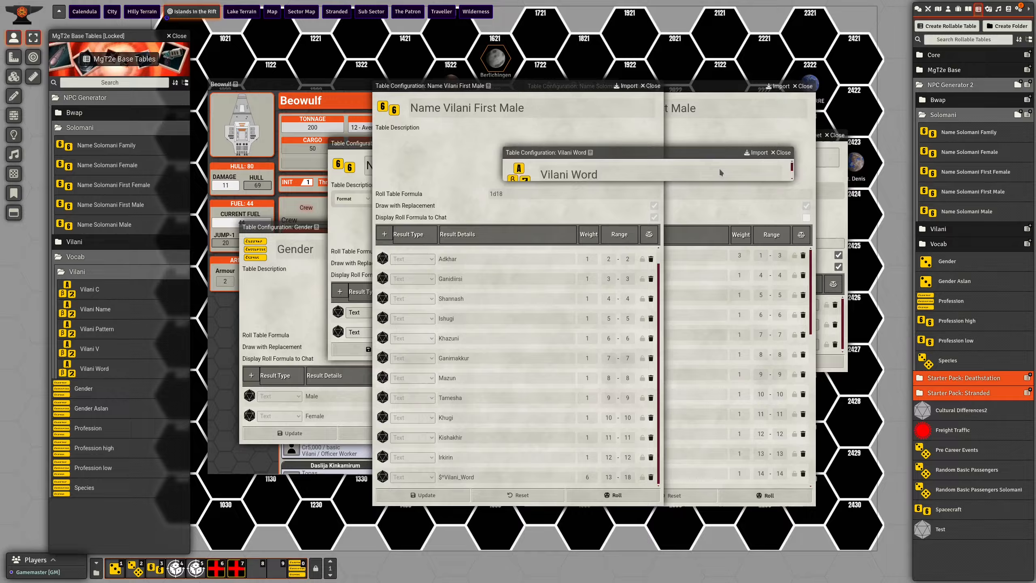
{"action": "left_click", "coordinate": [653, 86]}
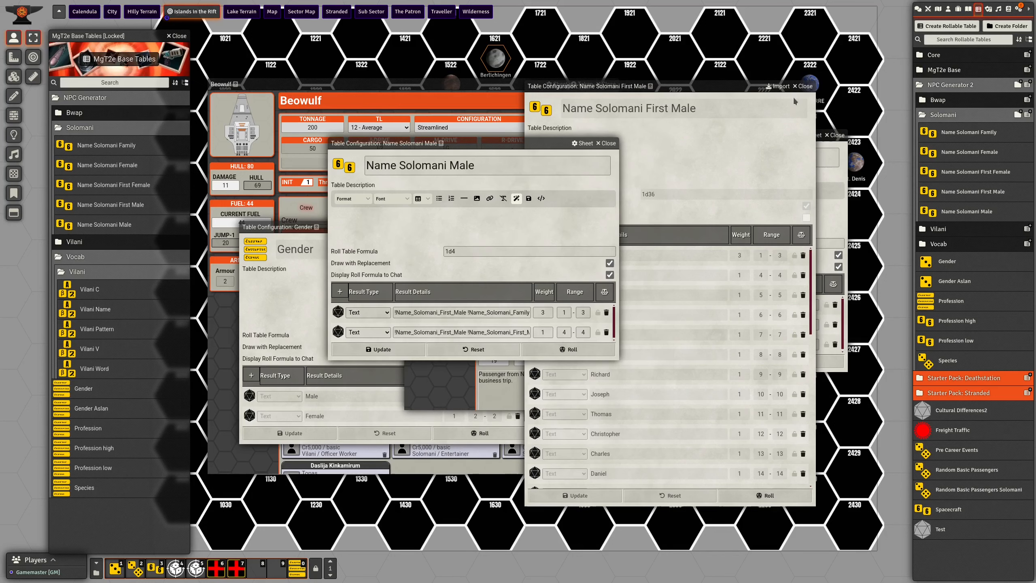
{"action": "left_click", "coordinate": [802, 86]}
{"action": "left_click", "coordinate": [608, 143]}
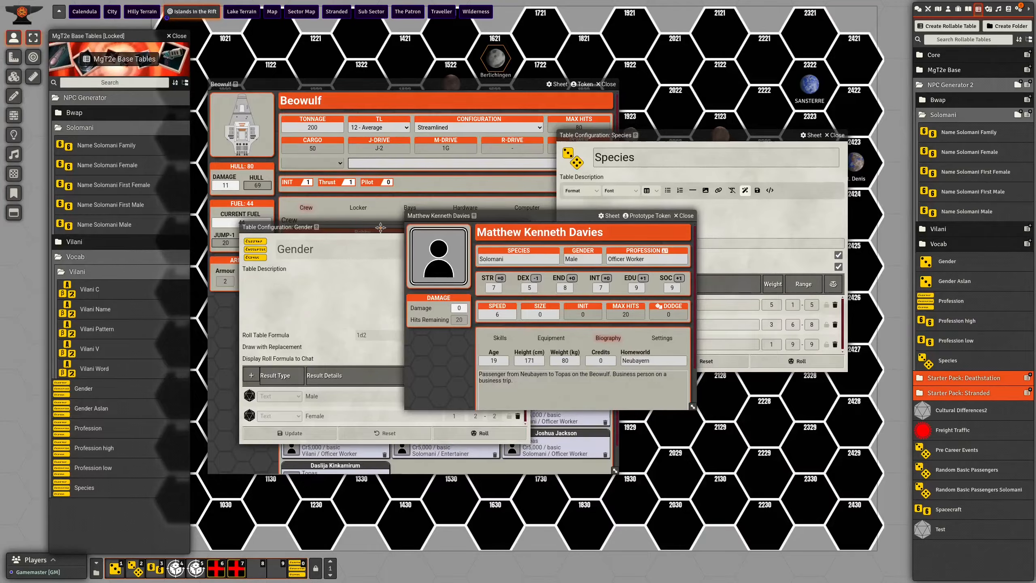
{"action": "left_click", "coordinate": [380, 228]}
{"action": "left_click", "coordinate": [518, 228]}
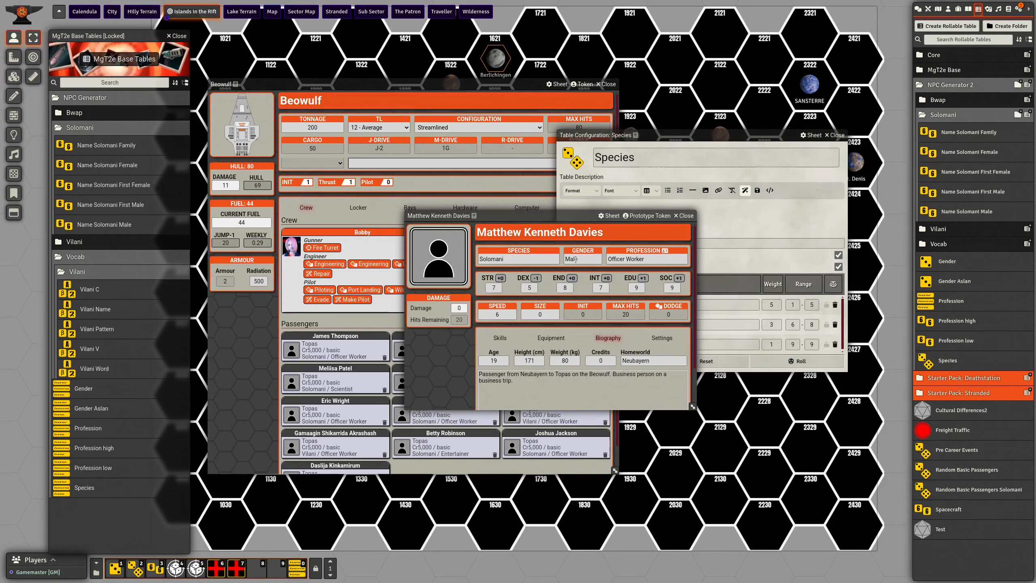
- Review the skills and settings of the male Solomani office worker passenger, moving the sheet to uncover the ship's passenger list
{"action": "left_click", "coordinate": [499, 341]}
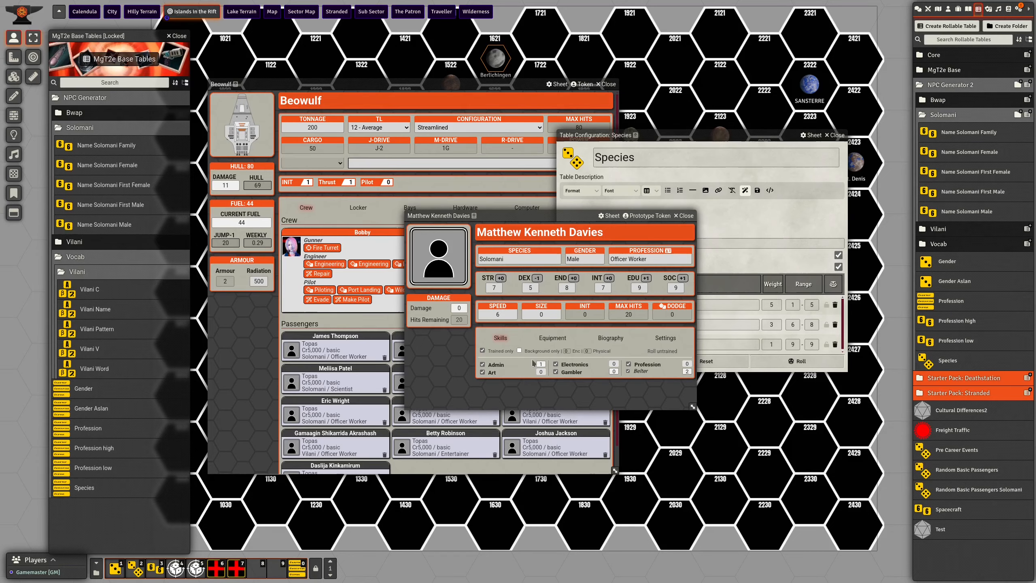
{"action": "left_click_drag", "start_coordinate": [531, 216], "coordinate": [484, 167]}
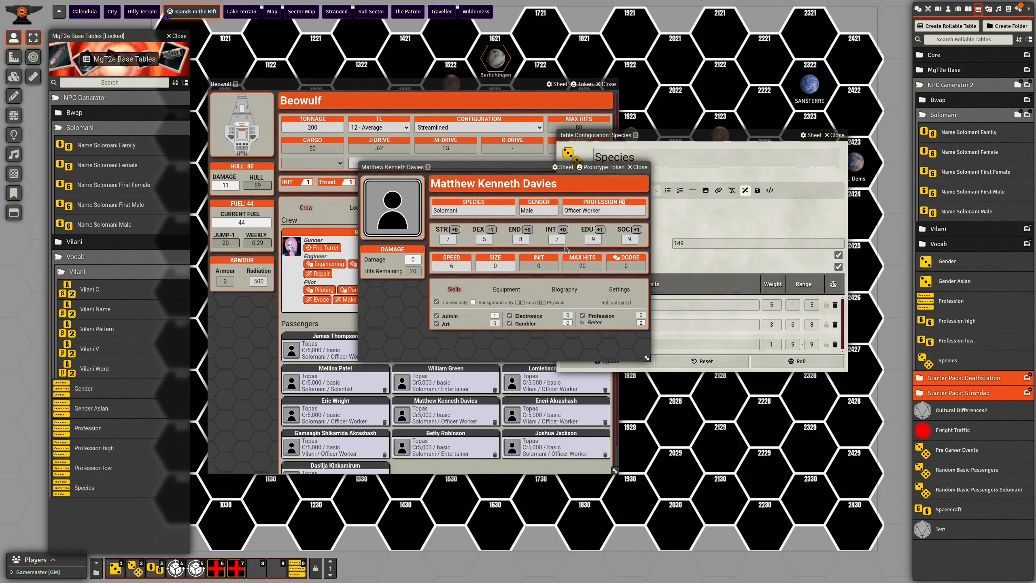
{"action": "left_click", "coordinate": [620, 289]}
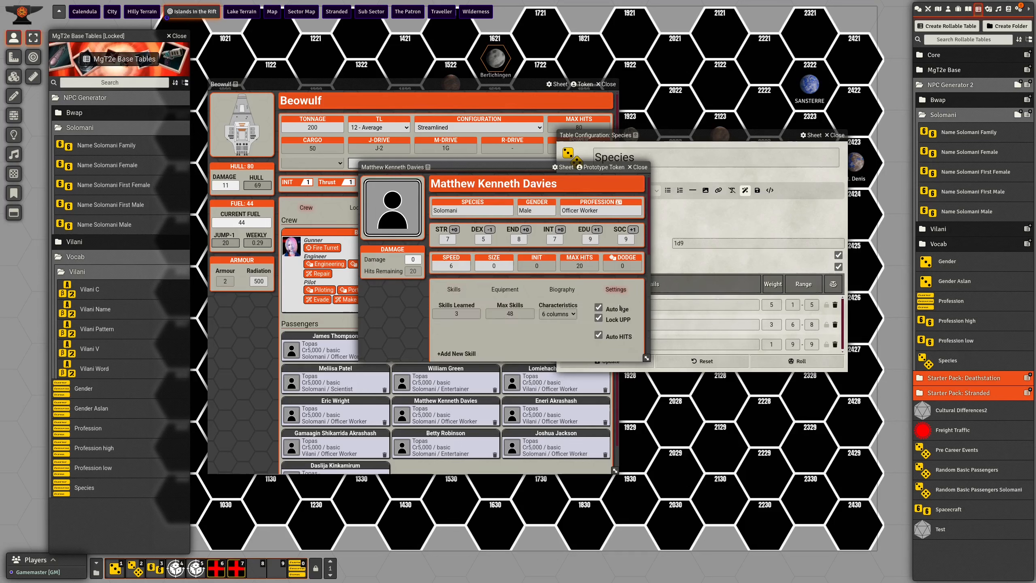
- Unlock the passenger's UPP, reroll the characteristics, lock the UPP again, and return to the skills
{"action": "left_click", "coordinate": [599, 319]}
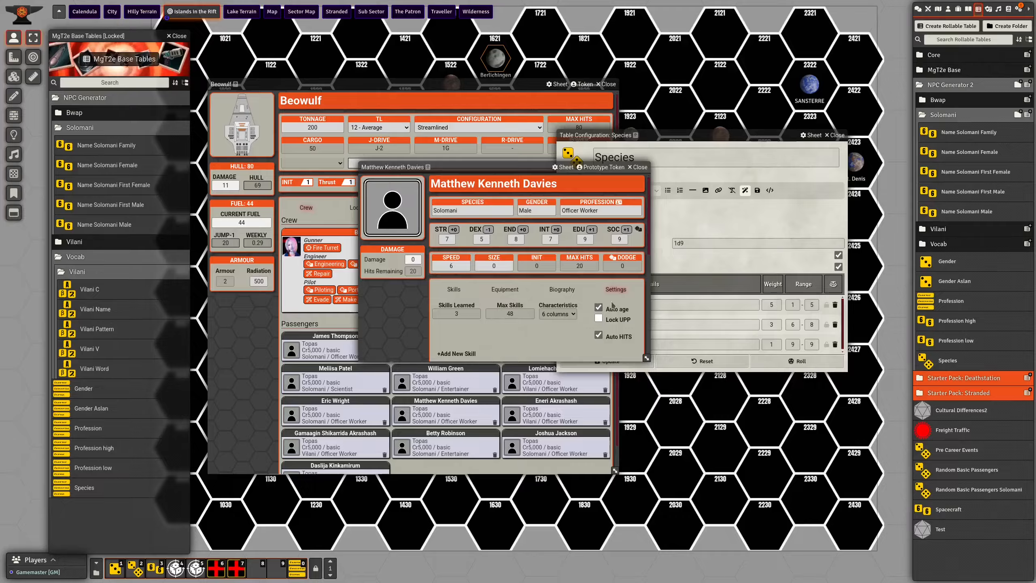
{"action": "left_click", "coordinate": [639, 230]}
{"action": "left_click", "coordinate": [599, 320]}
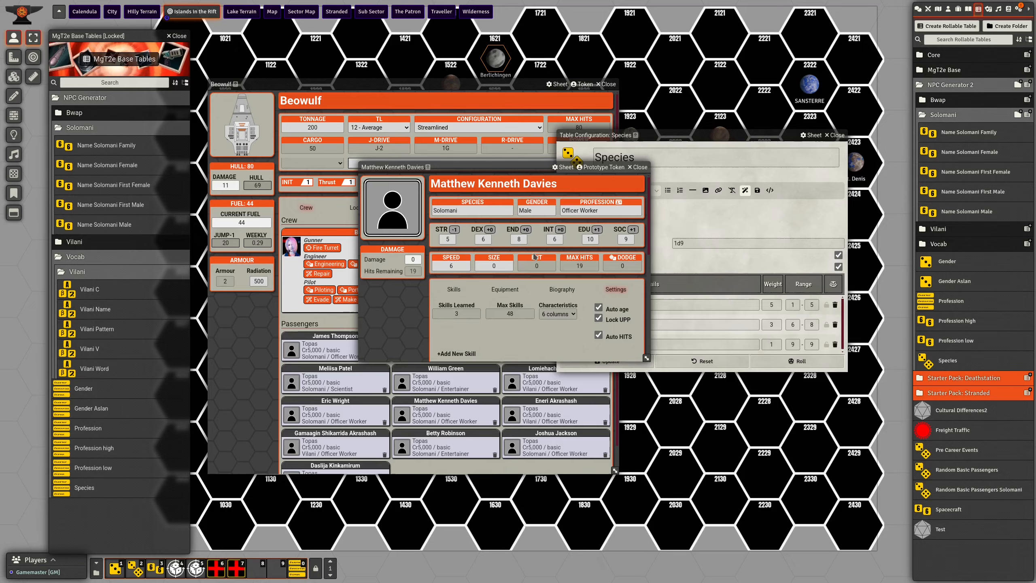
{"action": "left_click", "coordinate": [461, 289]}
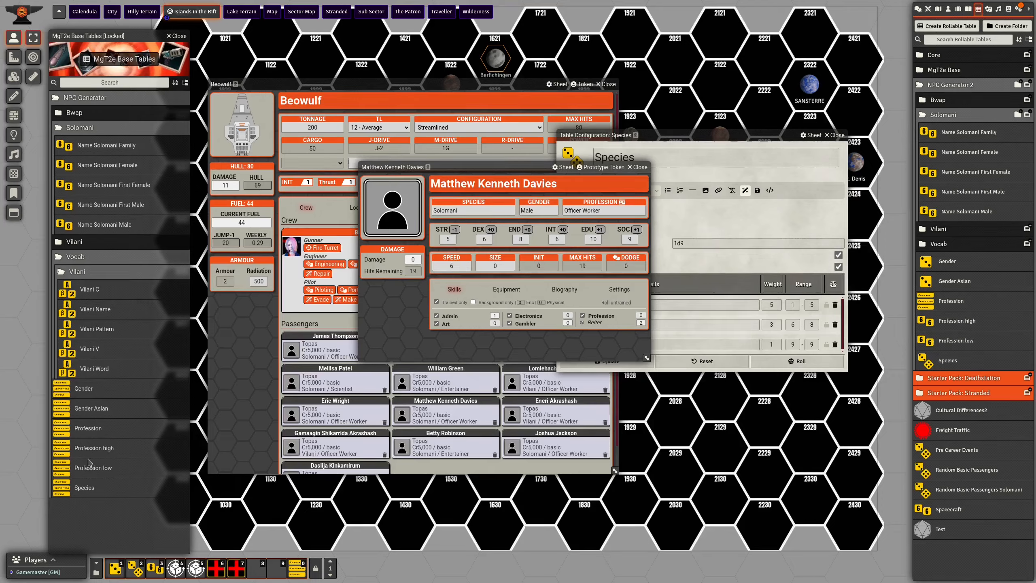
- Open the Species table from the MgT2e Base Tables compendium and copy its full Solomani result text into a new KWrite document
{"action": "left_click", "coordinate": [85, 490]}
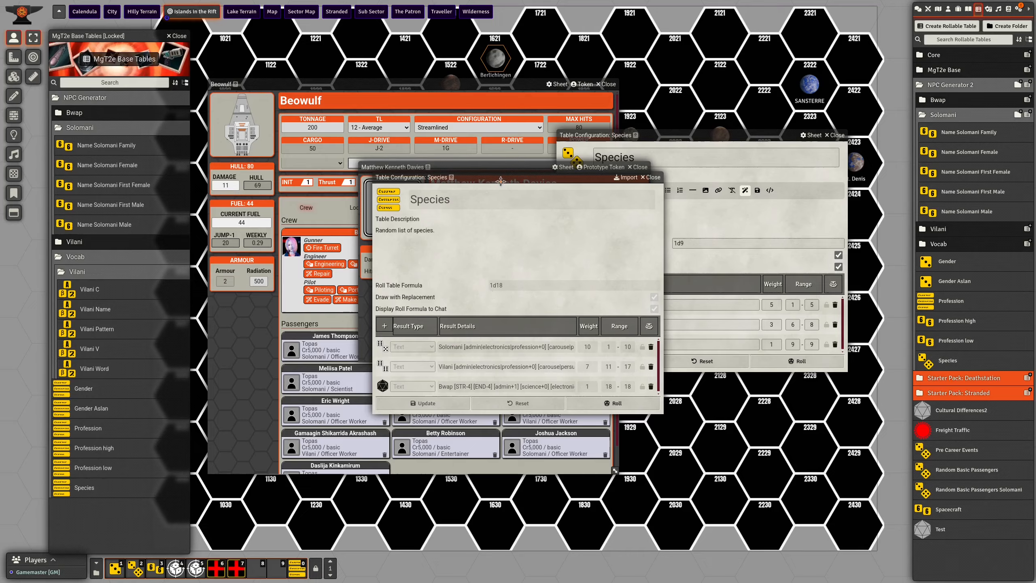
{"action": "left_click_drag", "start_coordinate": [501, 181], "coordinate": [395, 120]}
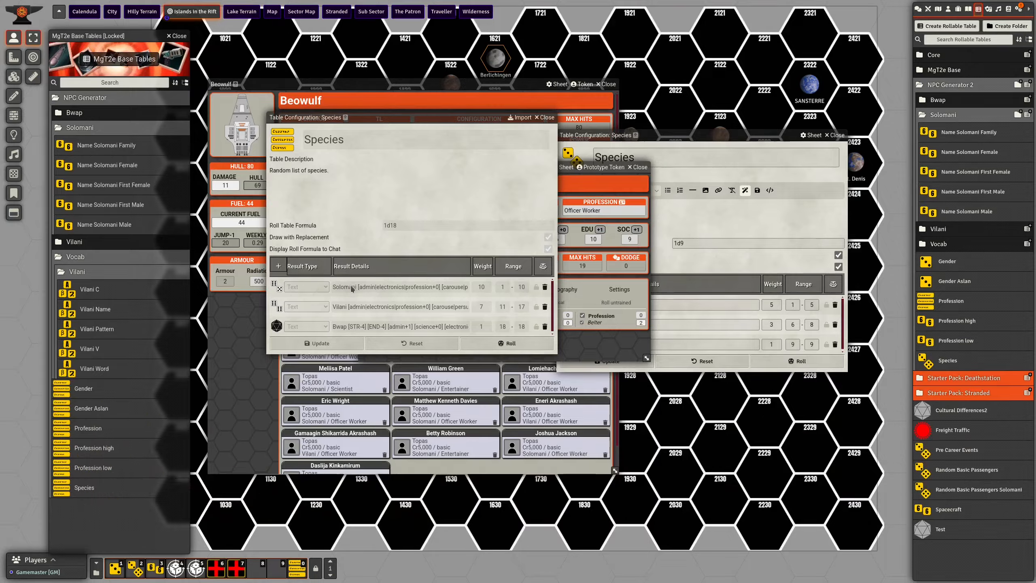
{"action": "left_click_drag", "start_coordinate": [351, 289], "coordinate": [438, 289]}
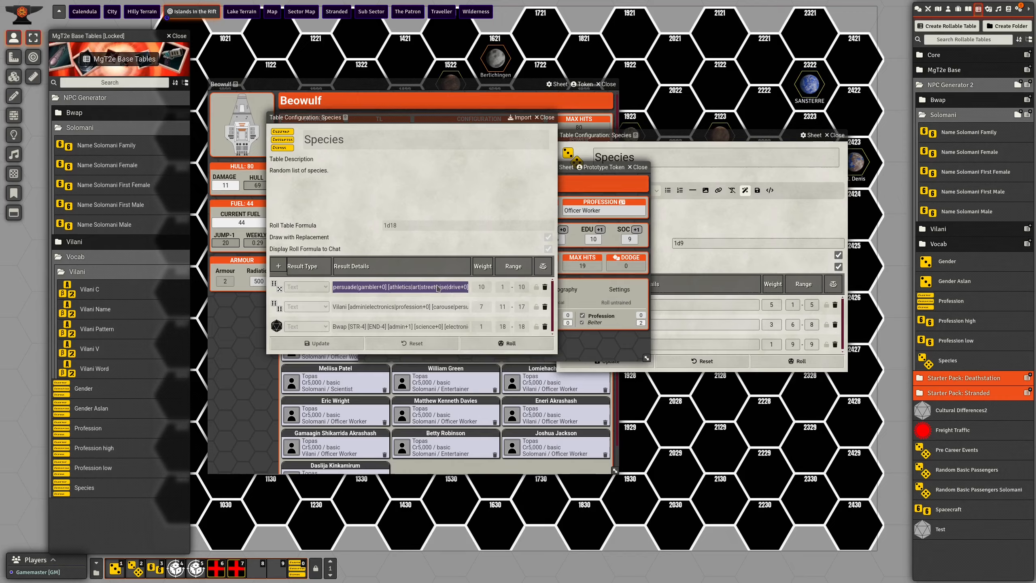
{"action": "key", "text": "alt+space"}
{"action": "type", "text": "kwrite"}
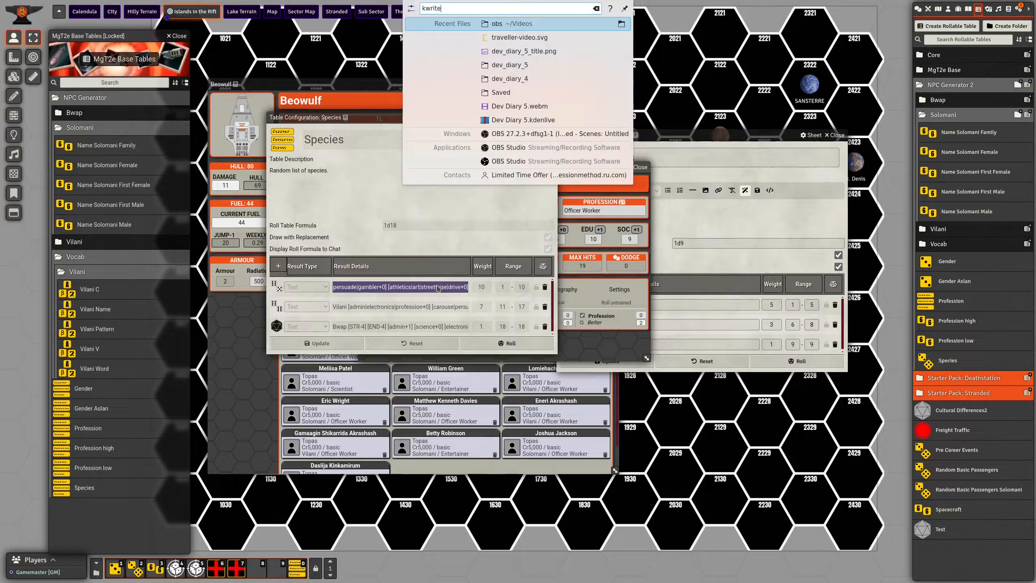
{"action": "key", "text": "Return"}
{"action": "type", "text": "Solomani [admin|electronics|profession+0] [carouse|persuade|gambler+0] [athletics|art|streetwise|drive+0]"}
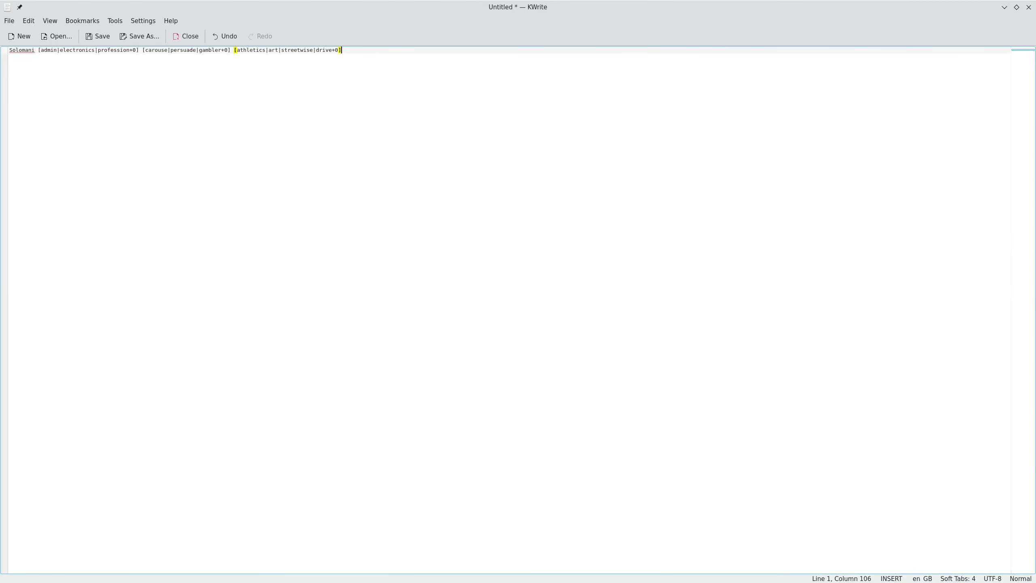
- Enlarge the text to 177% zoom, then restore, narrow and place the KWrite window over the Species table
{"action": "key", "text": "ctrl+plus"}
{"action": "key", "text": "ctrl+plus"}
{"action": "key", "text": "ctrl+plus"}
{"action": "key", "text": "ctrl+plus"}
{"action": "key", "text": "ctrl+plus"}
{"action": "key", "text": "ctrl+plus"}
{"action": "key", "text": "ctrl+plus"}
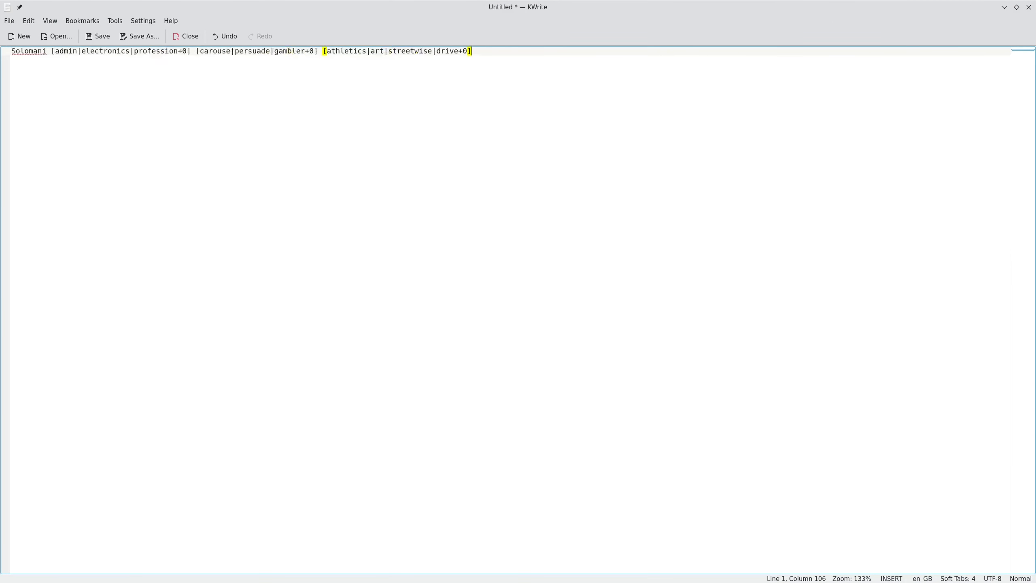
{"action": "left_click", "coordinate": [1017, 6]}
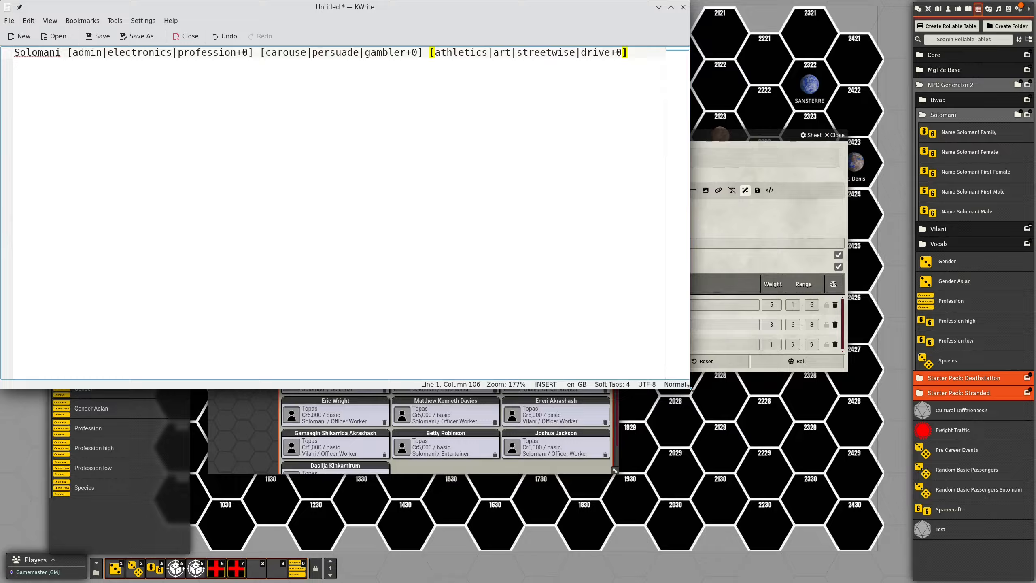
{"action": "left_click_drag", "start_coordinate": [691, 389], "coordinate": [412, 429]}
{"action": "left_click_drag", "start_coordinate": [414, 429], "coordinate": [457, 432]}
{"action": "left_click_drag", "start_coordinate": [262, 9], "coordinate": [609, 113]}
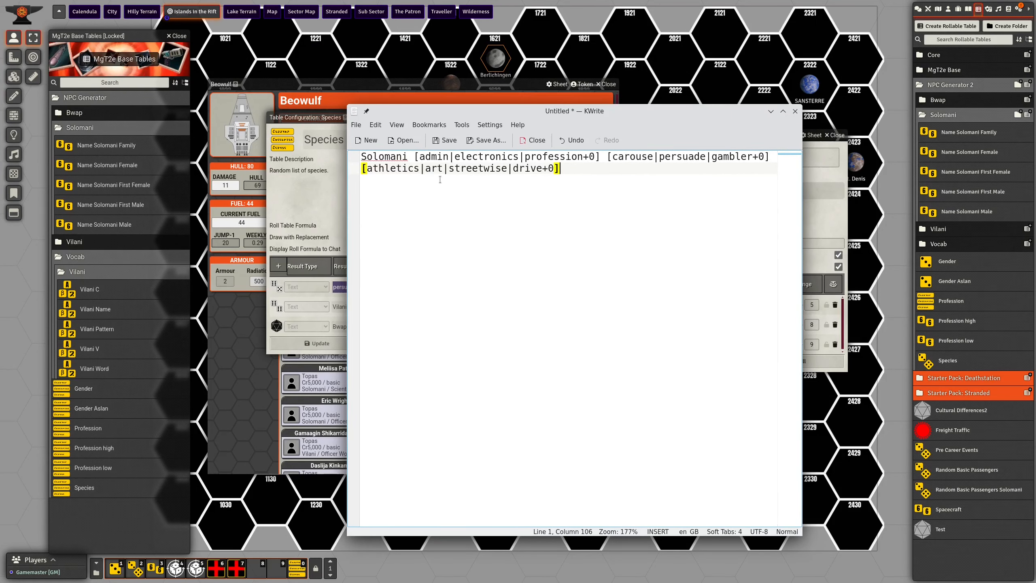
- Split the Solomani entry so the species name and each of the three bracketed skill groups are on separate lines
{"action": "left_click", "coordinate": [416, 156]}
{"action": "key", "text": "Return"}
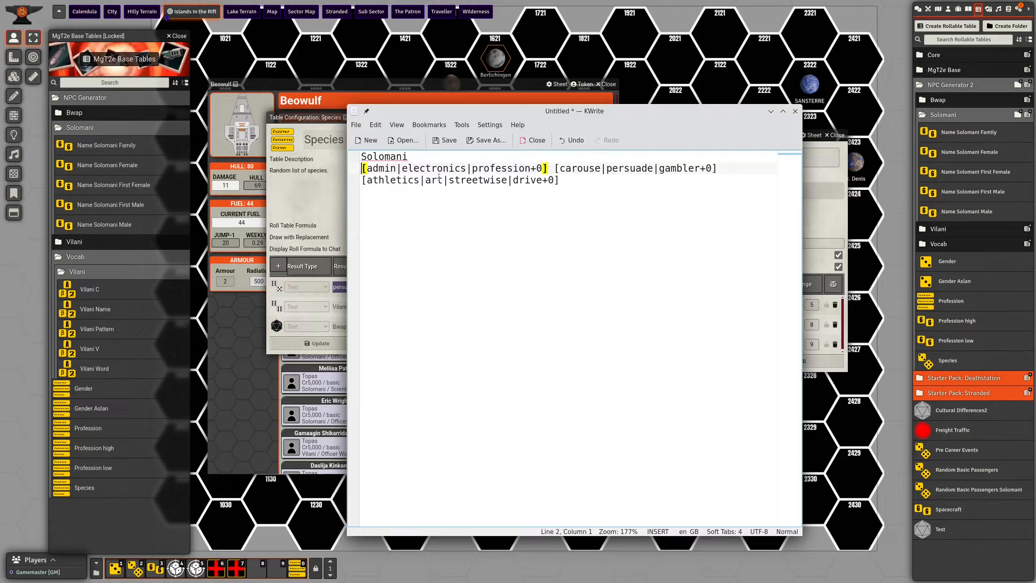
{"action": "left_click", "coordinate": [554, 168]}
{"action": "key", "text": "Return"}
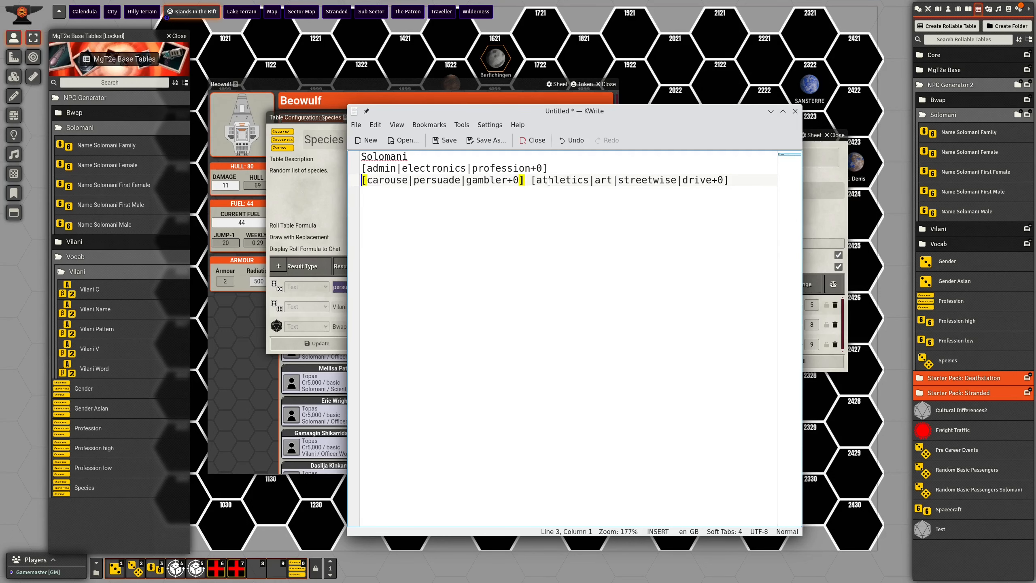
{"action": "left_click", "coordinate": [534, 181]}
{"action": "key", "text": "Return"}
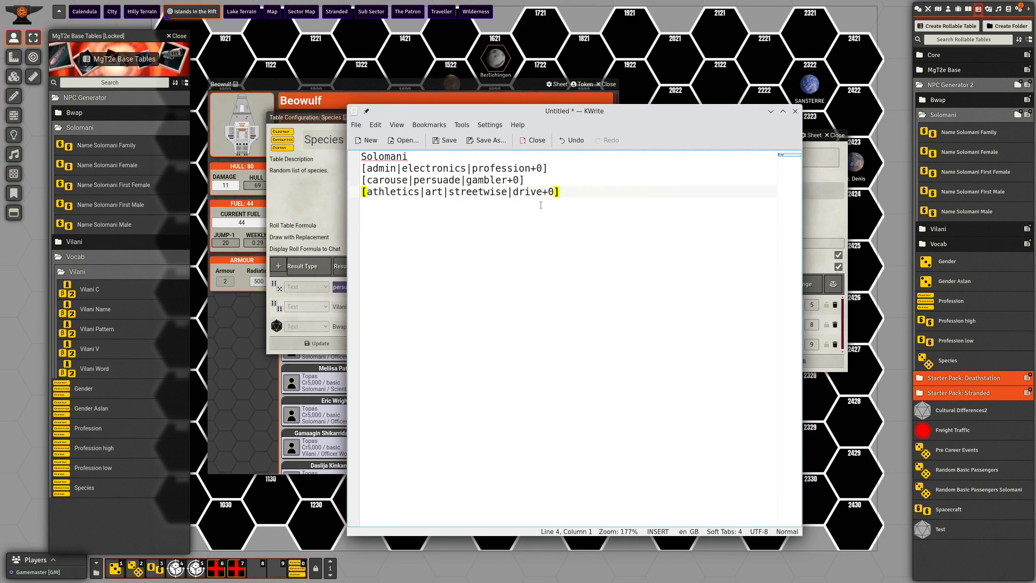
- Highlight the Solomani species name and the [admin|electronics|profession+0] group to examine the entry's syntax
{"action": "triple_click", "coordinate": [399, 162]}
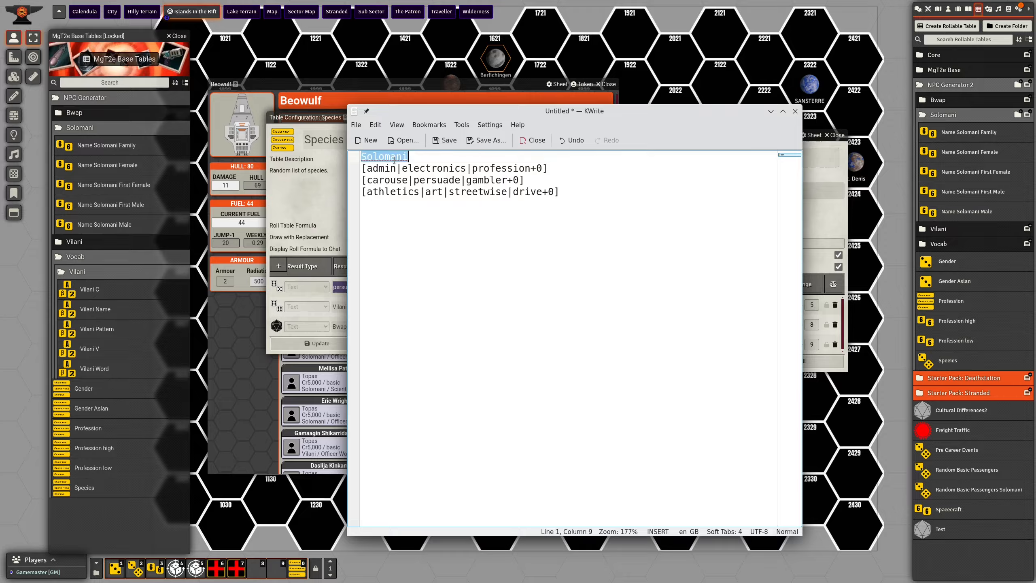
{"action": "left_click", "coordinate": [393, 162]}
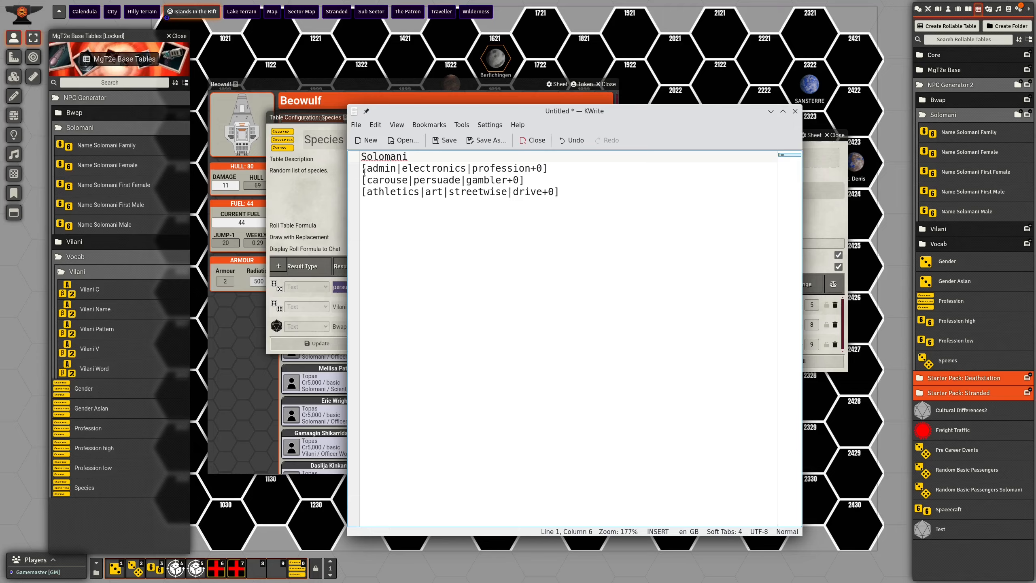
{"action": "left_click_drag", "start_coordinate": [363, 169], "coordinate": [556, 169]}
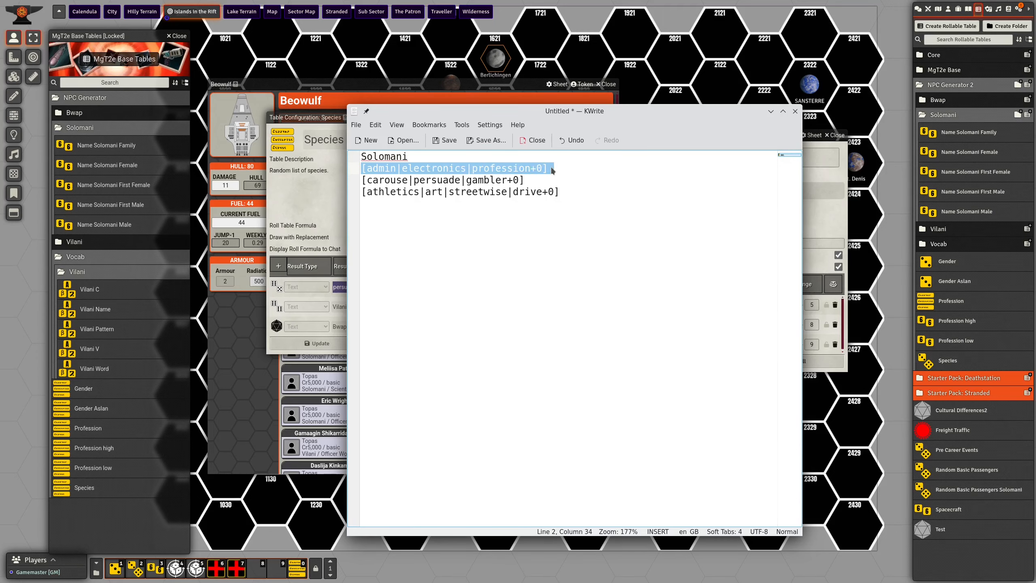
{"action": "left_click", "coordinate": [556, 169]}
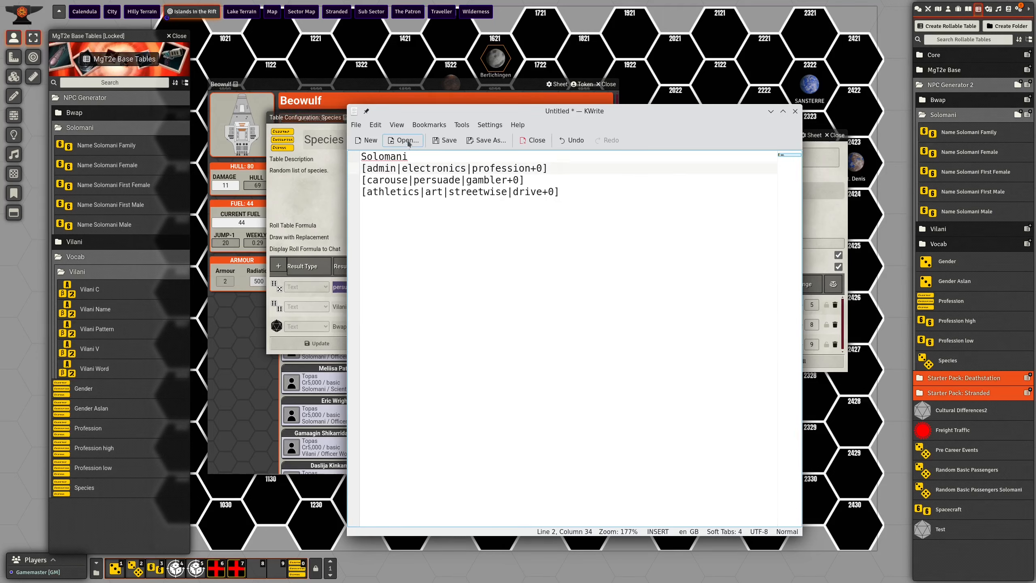
- Try to keep the KWrite window above the other windows, and reposition it over the Species table
{"action": "left_click_drag", "start_coordinate": [416, 115], "coordinate": [455, 123]}
{"action": "key", "text": "alt+Tab"}
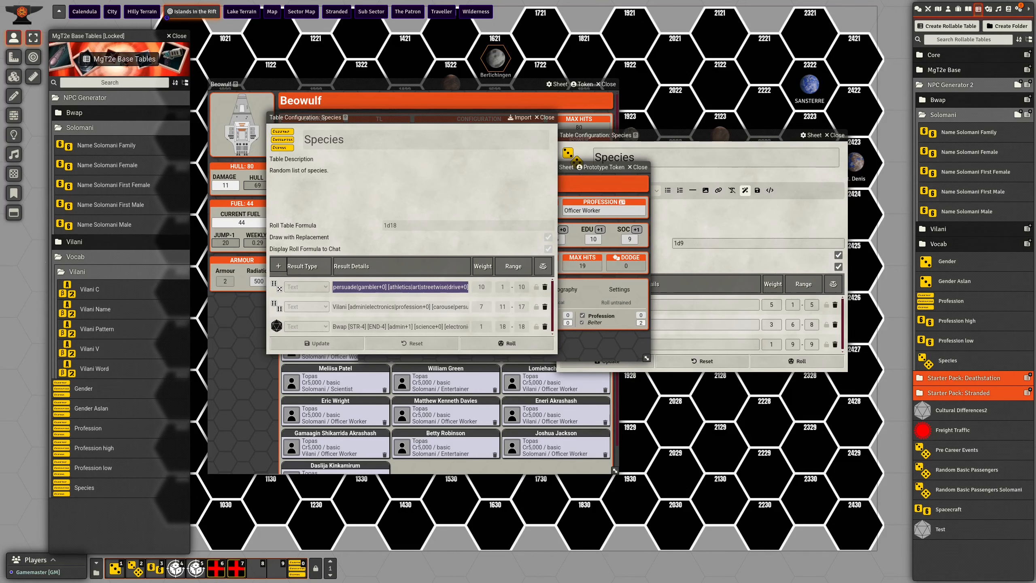
{"action": "key", "text": "alt+Tab"}
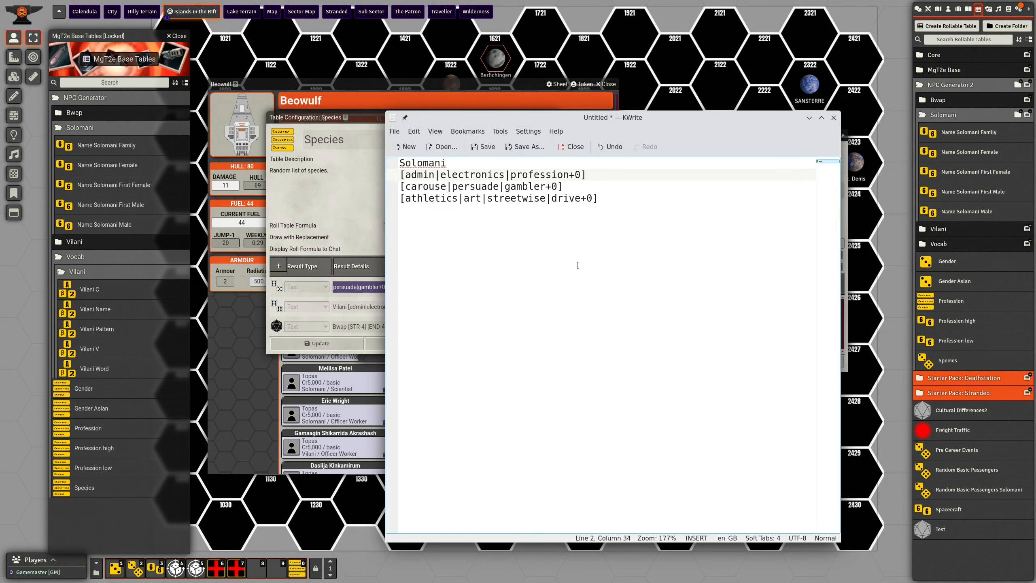
{"action": "right_click", "coordinate": [655, 118]}
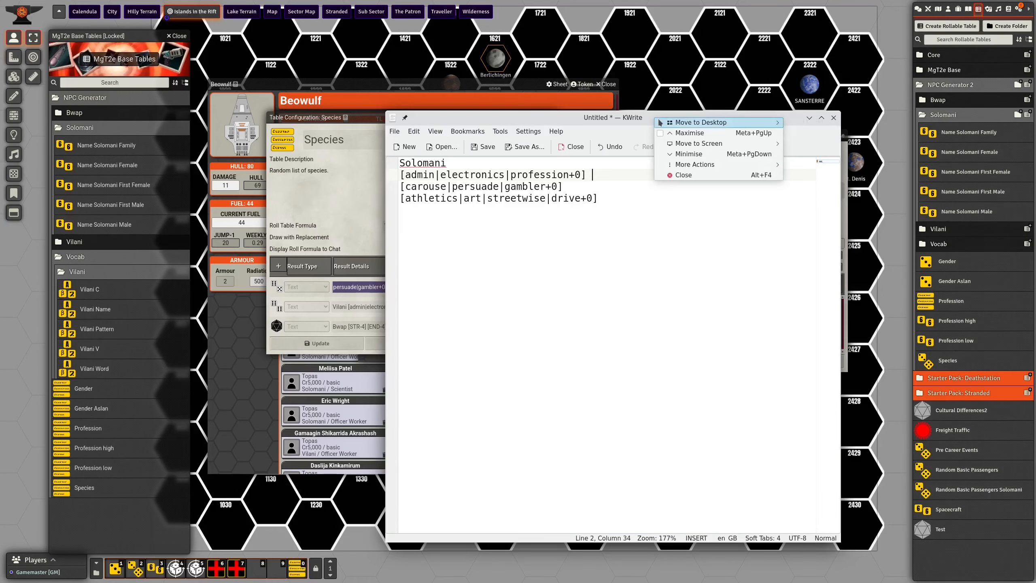
{"action": "mouse_move", "coordinate": [671, 124]}
{"action": "mouse_move", "coordinate": [703, 165]}
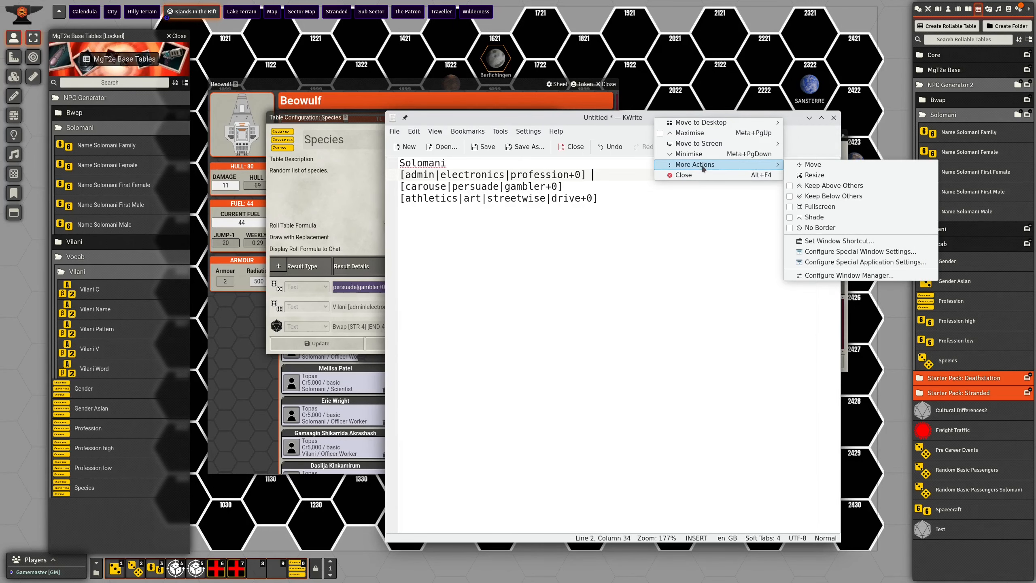
{"action": "left_click", "coordinate": [828, 186]}
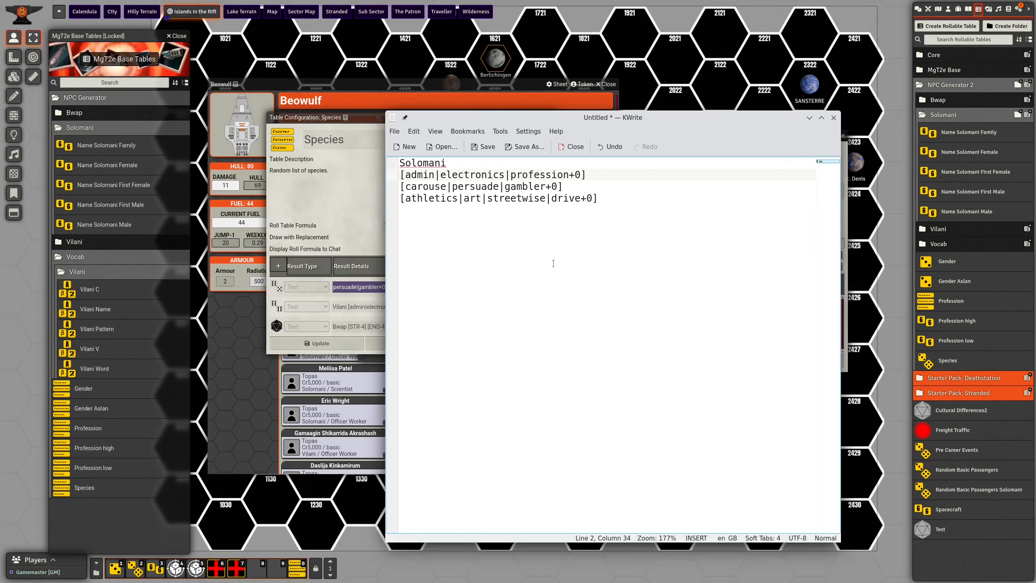
{"action": "left_click", "coordinate": [574, 98]}
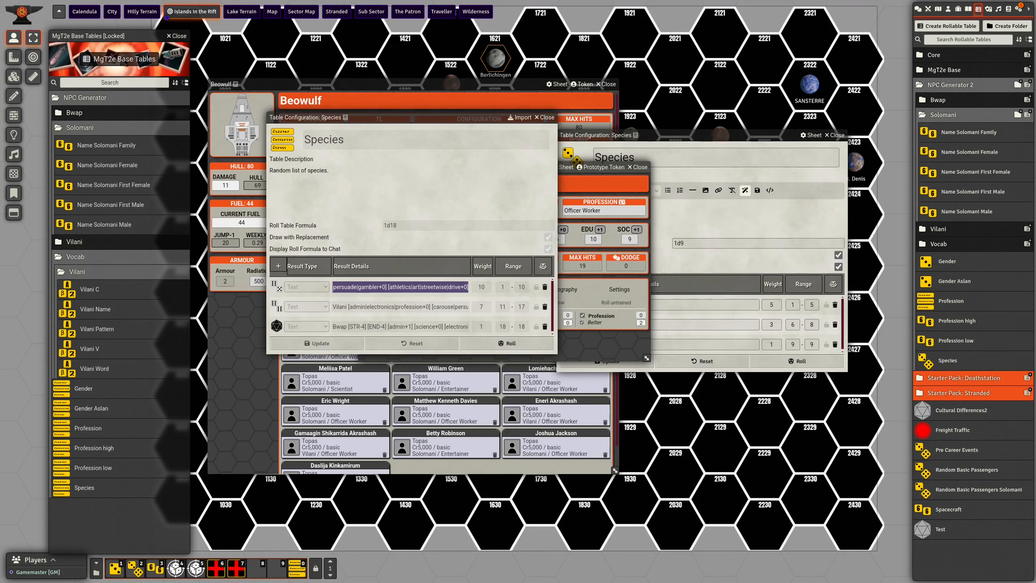
{"action": "key", "text": "alt+Tab"}
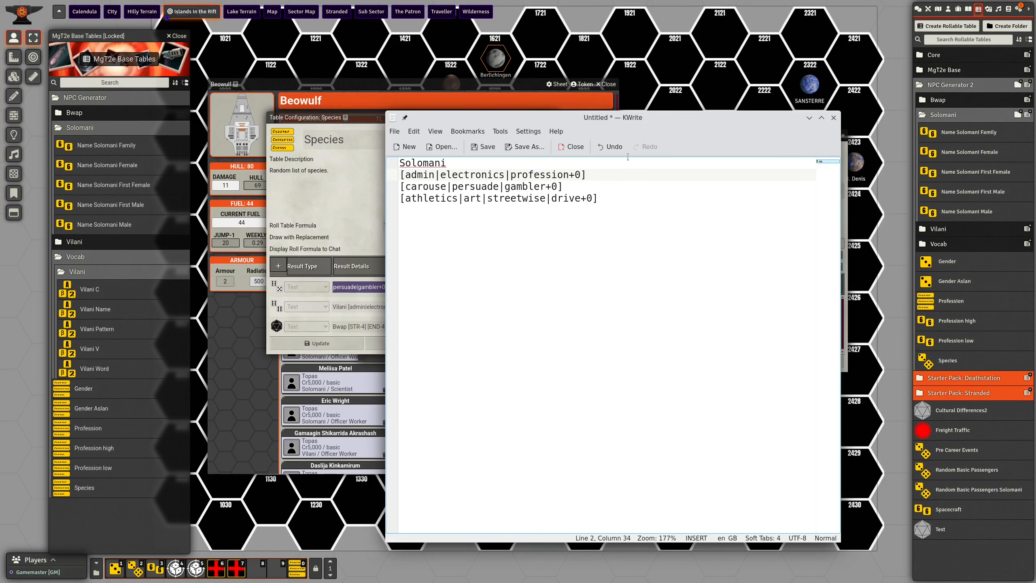
{"action": "left_click_drag", "start_coordinate": [628, 157], "coordinate": [595, 155]}
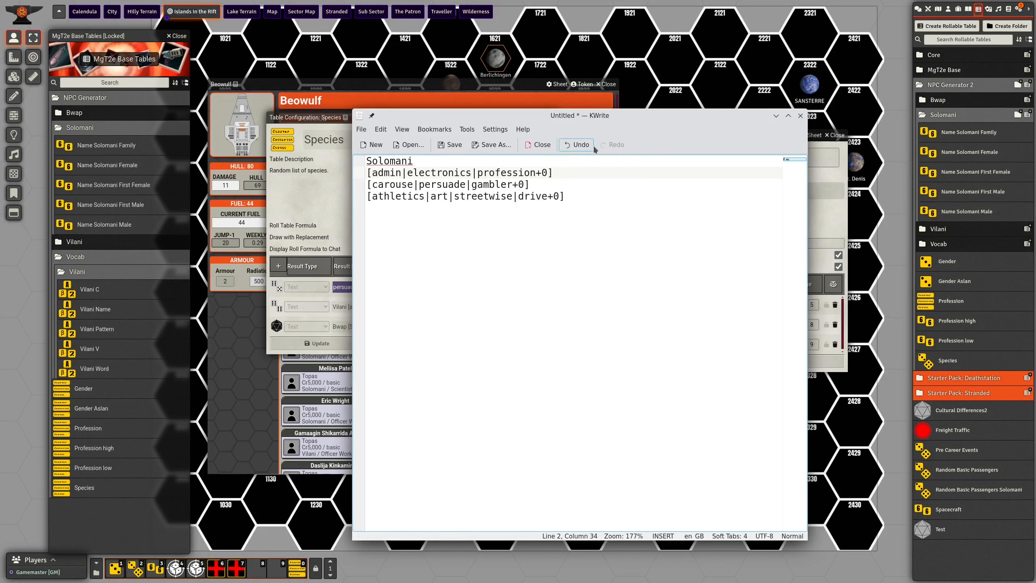
- Examine the bracketed skill groups, highlighting the alternatives in [admin|electronics|profession+0]
{"action": "left_click", "coordinate": [553, 196]}
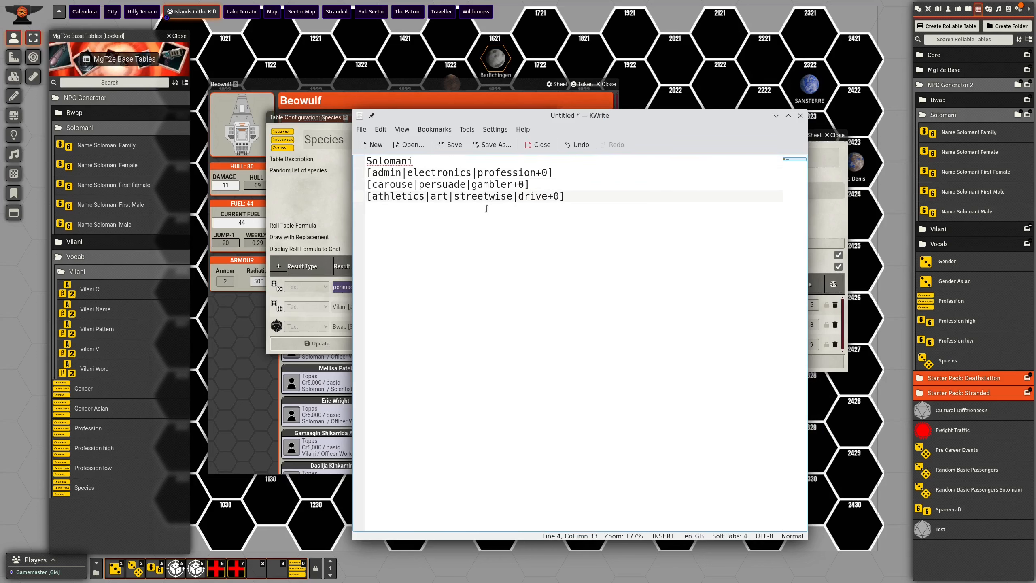
{"action": "left_click_drag", "start_coordinate": [396, 197], "coordinate": [385, 174]}
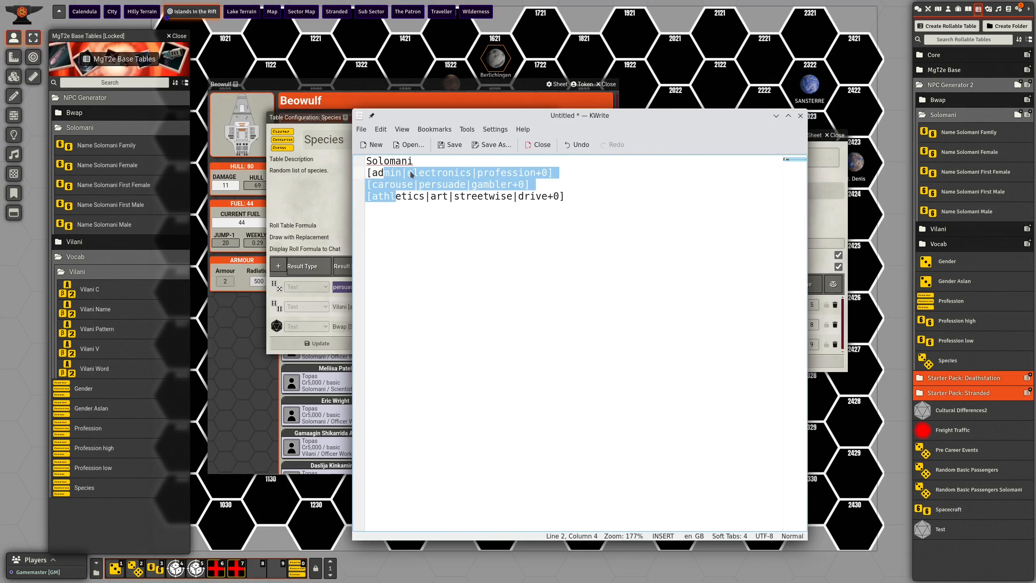
{"action": "left_click", "coordinate": [410, 175]}
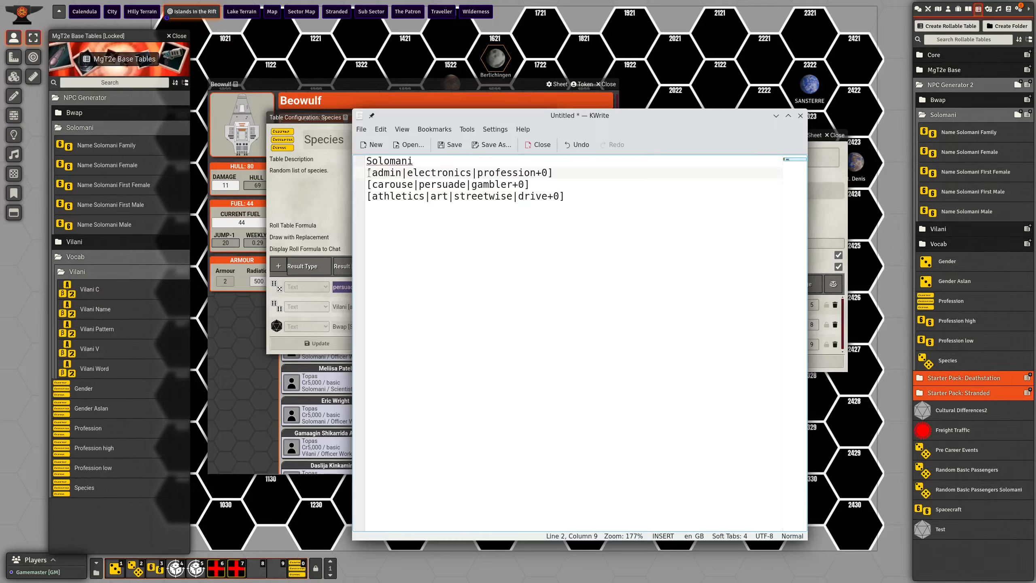
{"action": "left_click_drag", "start_coordinate": [369, 172], "coordinate": [558, 173]}
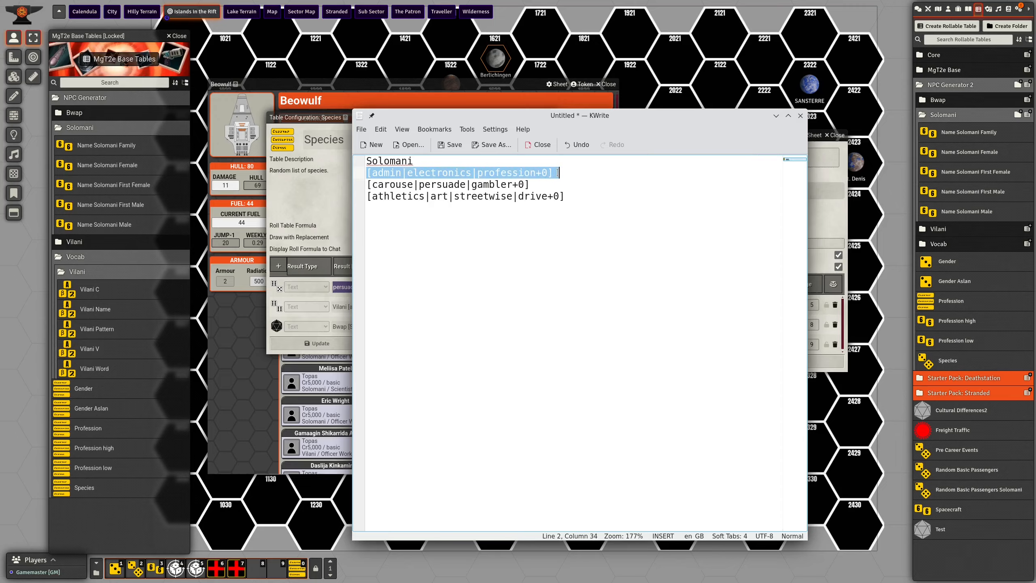
{"action": "left_click", "coordinate": [450, 174]}
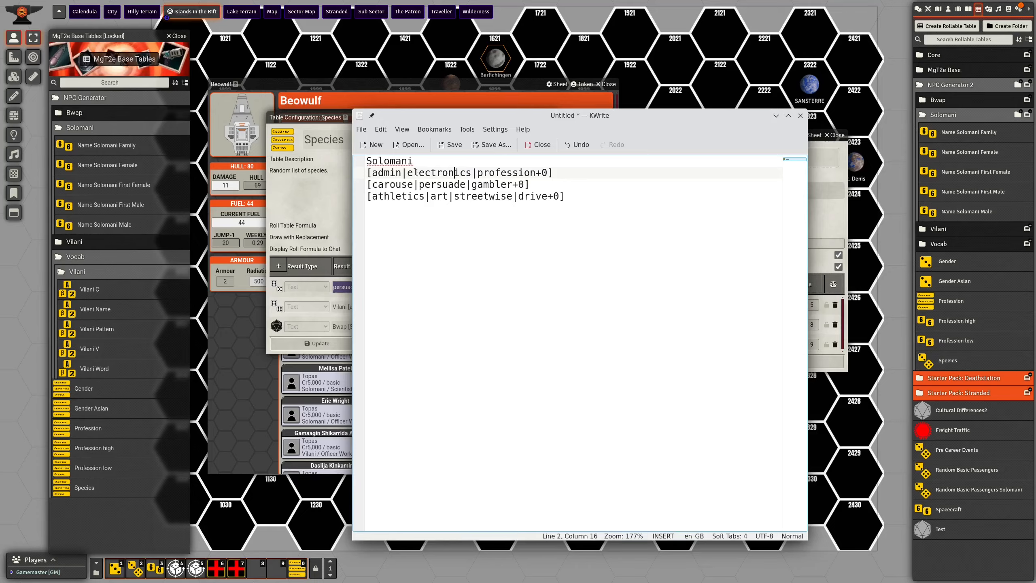
- Add a line reading [admin+1] directly below the Solomani name
{"action": "left_click", "coordinate": [429, 162]}
{"action": "key", "text": "Return"}
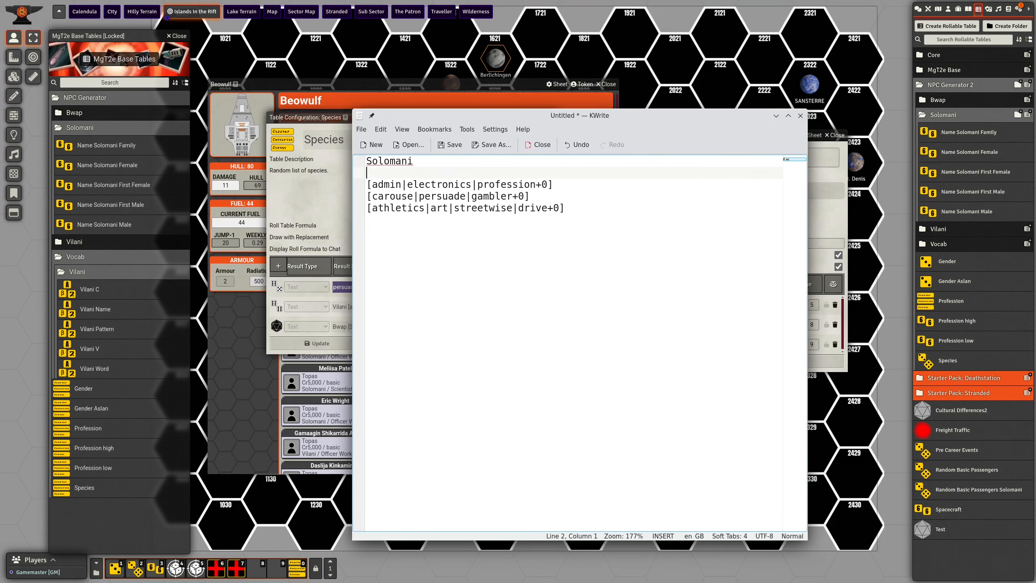
{"action": "type", "text": "[admin+1]"}
- Examine the +0 modifiers at the end of the profession and gambler skill groups
{"action": "double_click", "coordinate": [538, 184]}
{"action": "left_click", "coordinate": [515, 196]}
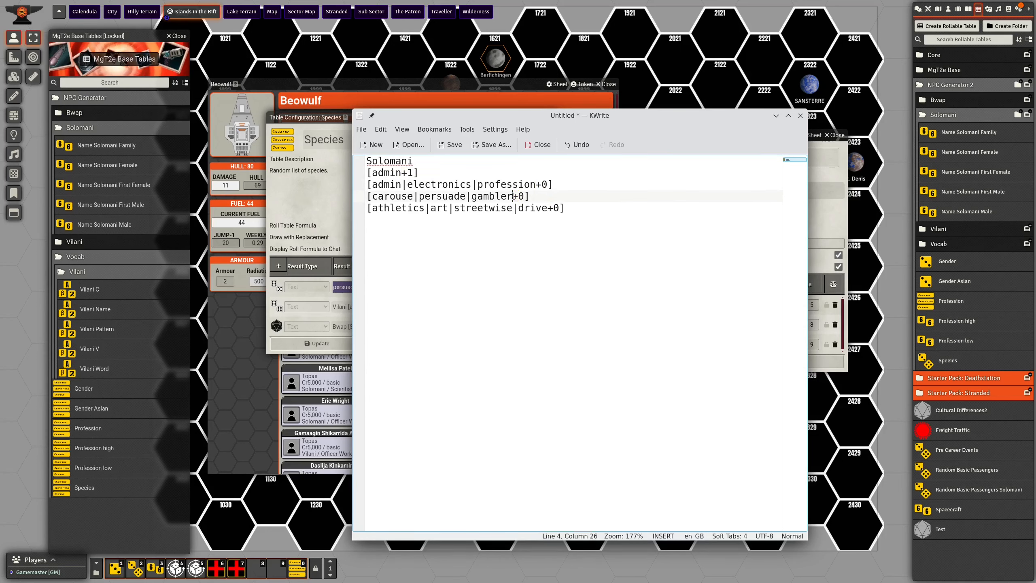
{"action": "left_click_drag", "start_coordinate": [516, 197], "coordinate": [524, 196]}
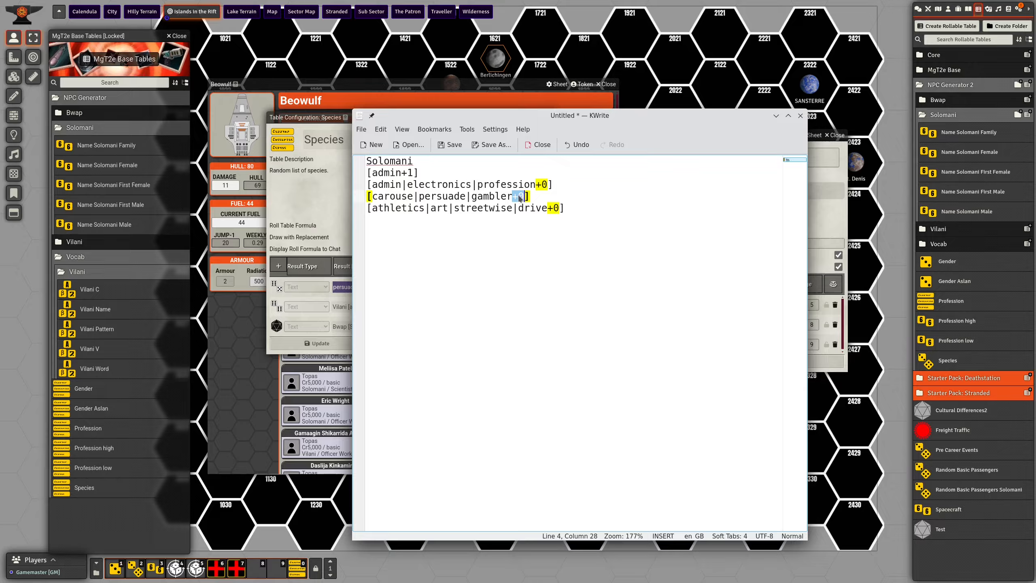
{"action": "left_click", "coordinate": [522, 195]}
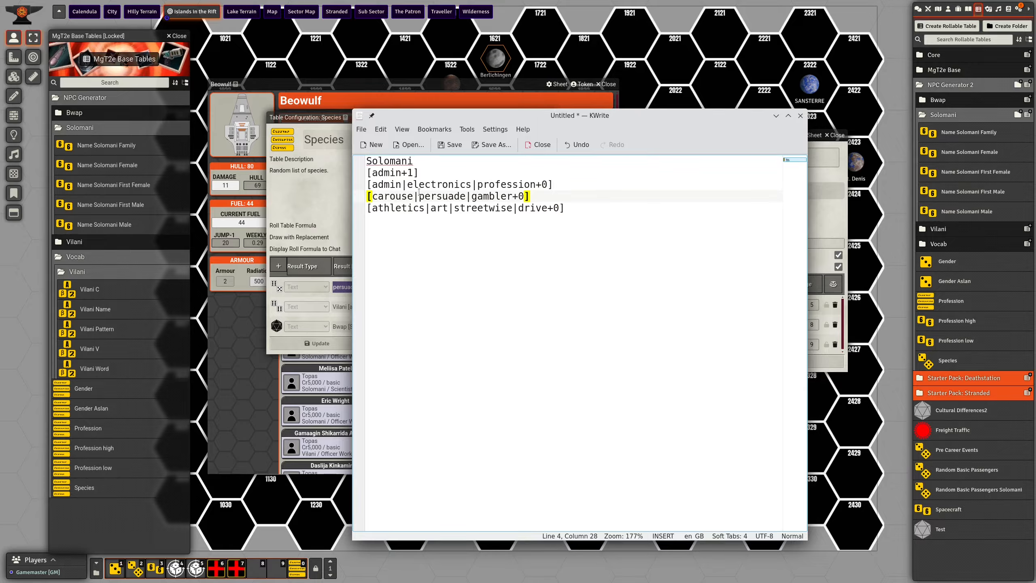
- Examine the pipe-separated alternatives in the [admin|electronics|profession+0] group, highlighting the skill names and their separators
{"action": "left_click", "coordinate": [393, 184]}
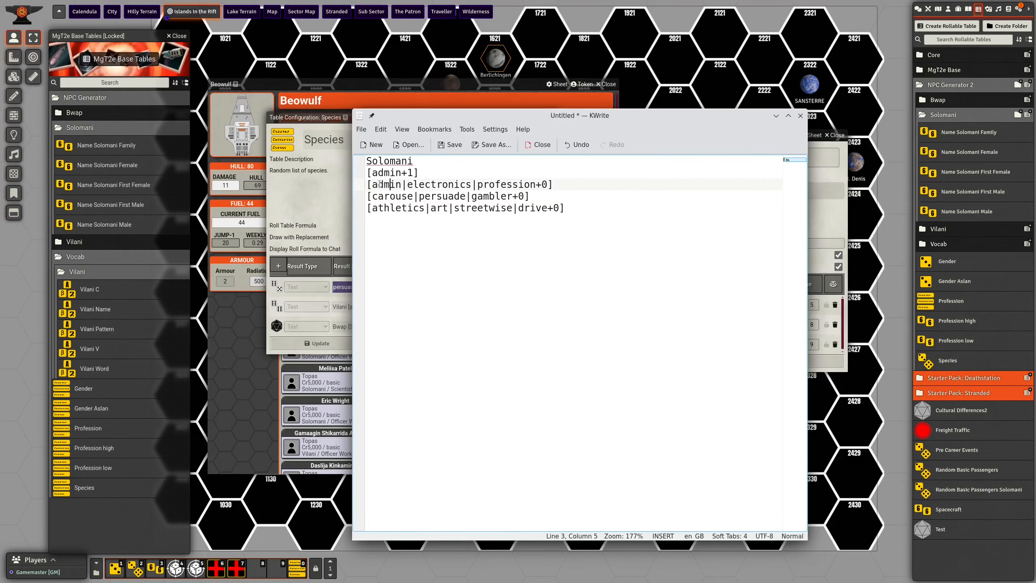
{"action": "left_click_drag", "start_coordinate": [372, 185], "coordinate": [536, 184]}
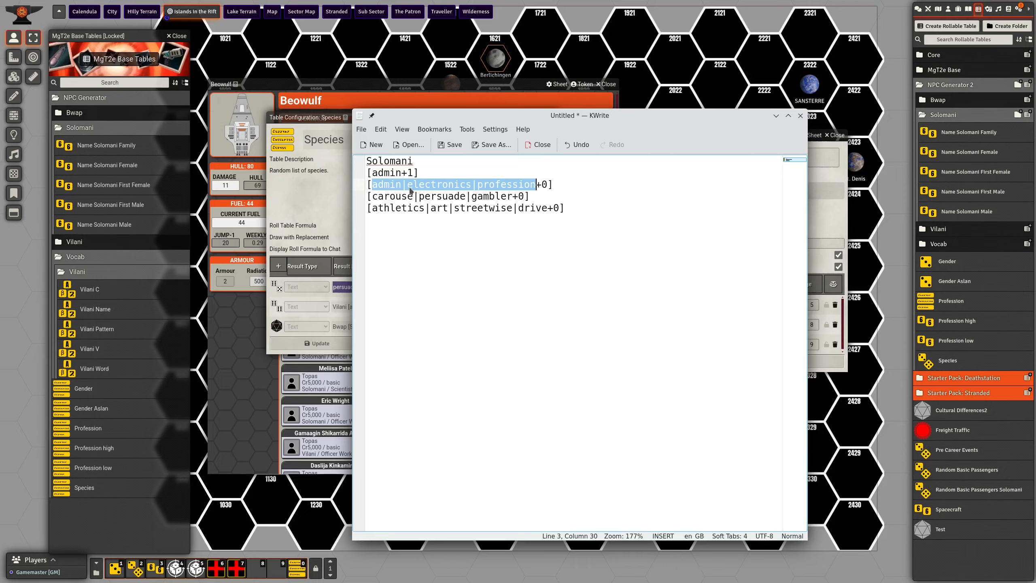
{"action": "mouse_move", "coordinate": [402, 184]}
{"action": "left_mouse_down"}
{"action": "mouse_move", "coordinate": [414, 184]}
{"action": "mouse_move", "coordinate": [406, 184]}
{"action": "left_mouse_up"}
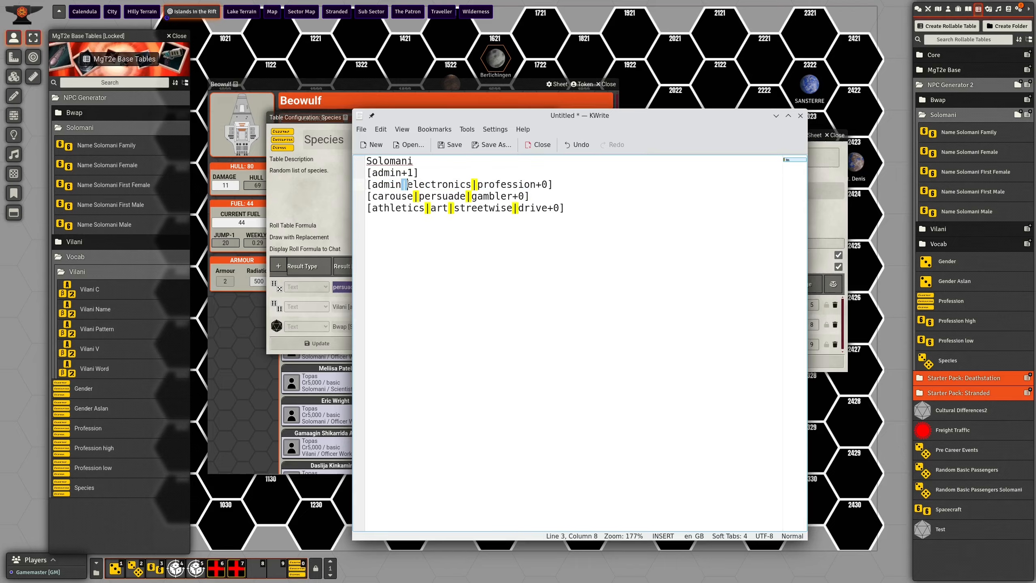
{"action": "left_click_drag", "start_coordinate": [473, 184], "coordinate": [477, 185]}
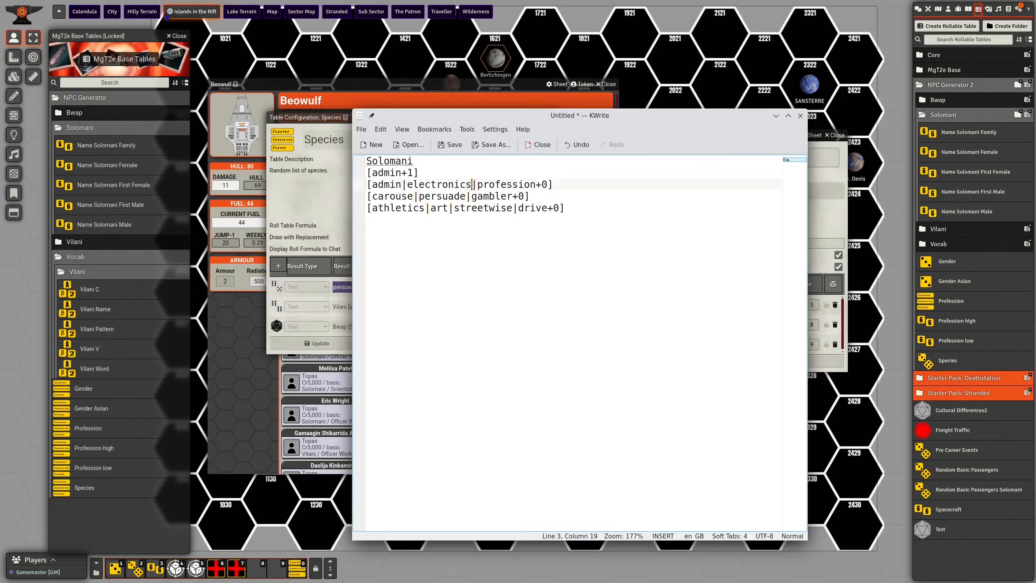
{"action": "left_click", "coordinate": [435, 189]}
{"action": "left_click_drag", "start_coordinate": [372, 185], "coordinate": [536, 184]}
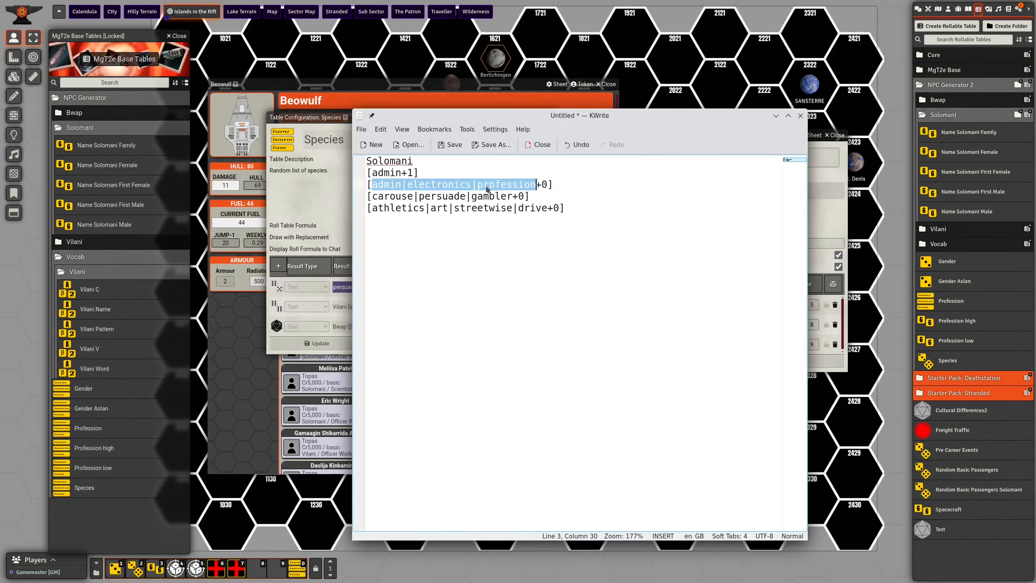
{"action": "left_click", "coordinate": [449, 187]}
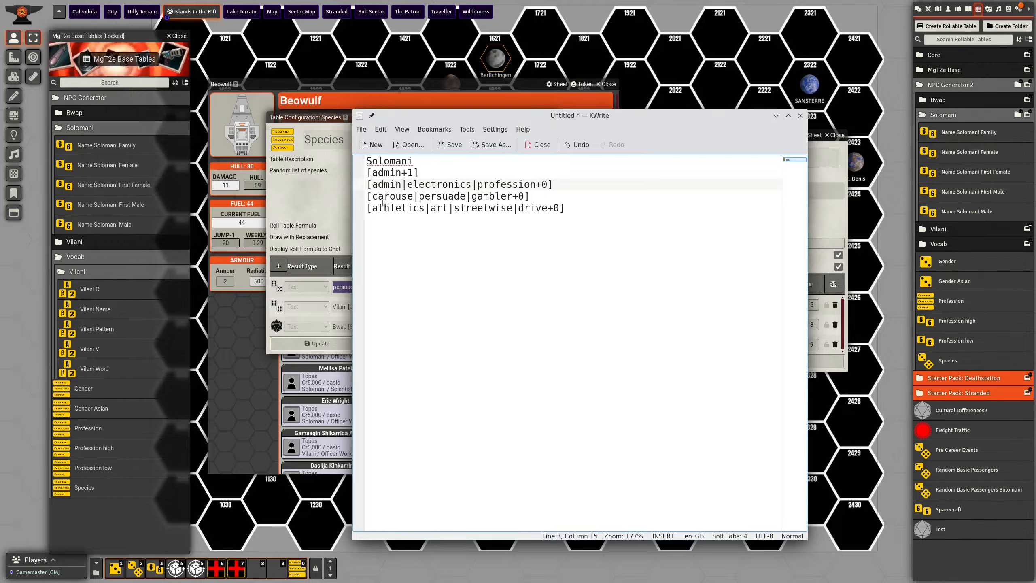
- Examine the carouse|persuade|gambler and athletics|art|streetwise|drive skill groups, highlighting the alternatives in each
{"action": "left_click_drag", "start_coordinate": [368, 196], "coordinate": [496, 197]}
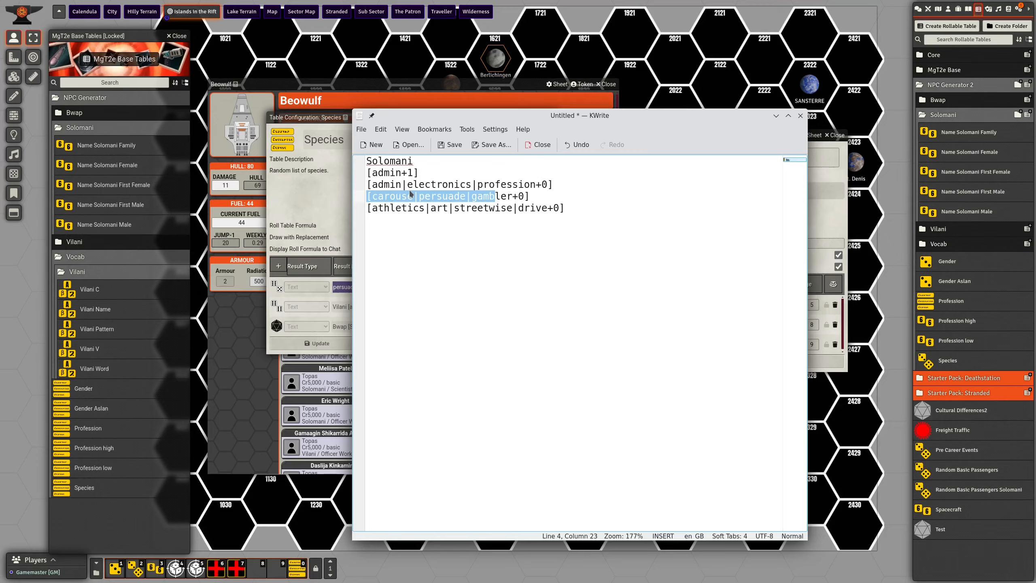
{"action": "left_click", "coordinate": [410, 195]}
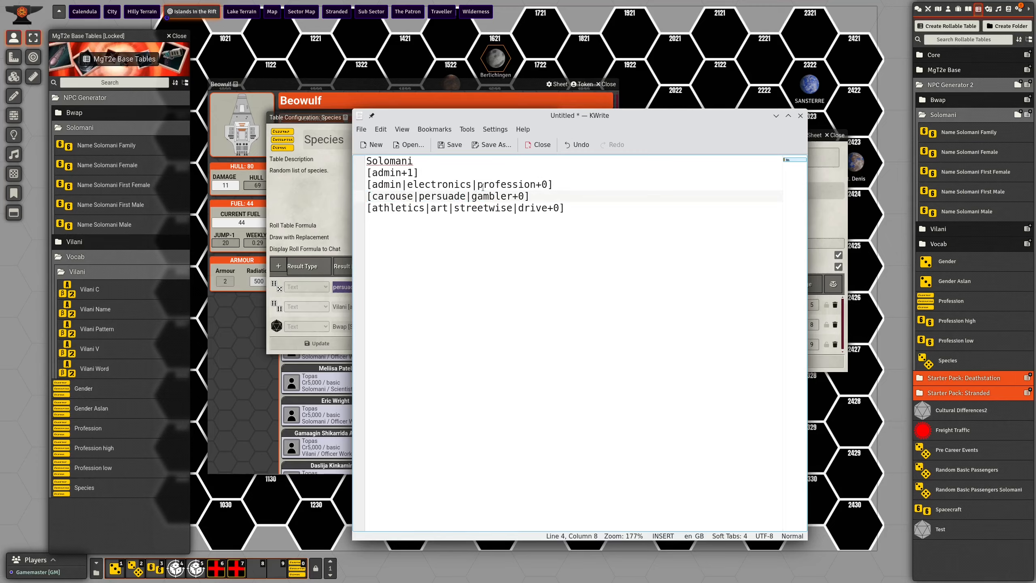
{"action": "left_click_drag", "start_coordinate": [379, 198], "coordinate": [484, 197]}
{"action": "left_click", "coordinate": [501, 197]}
{"action": "left_click_drag", "start_coordinate": [397, 209], "coordinate": [536, 209]}
{"action": "left_click", "coordinate": [536, 209]}
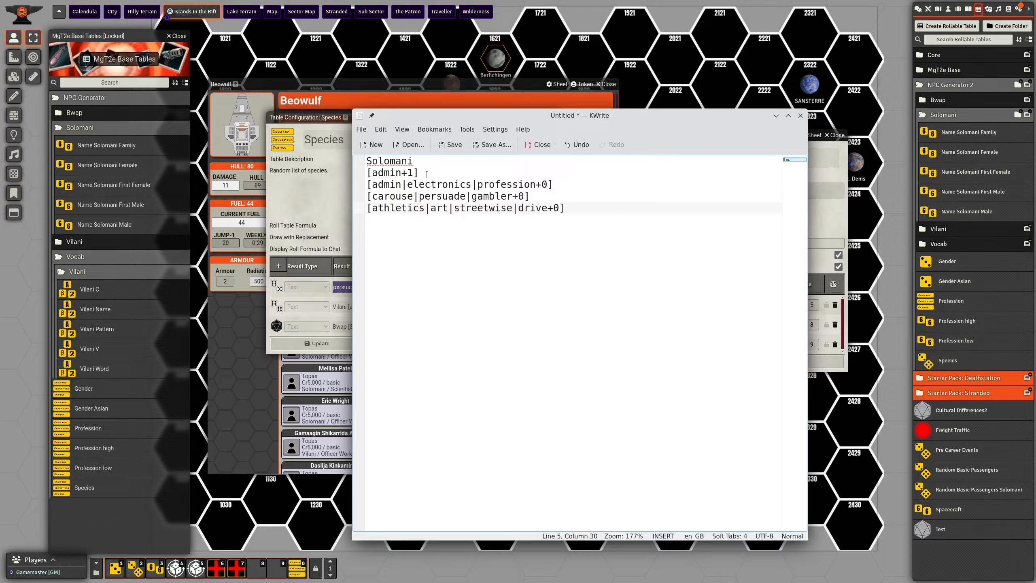
- Change the [admin+1] line below the Solomani name to [SOC-1]
{"action": "double_click", "coordinate": [392, 173]}
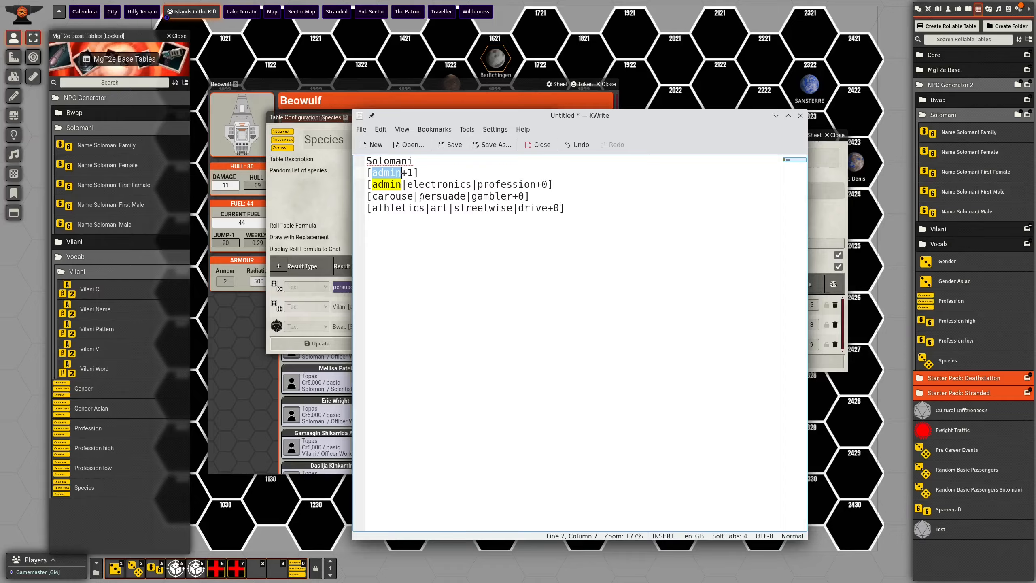
{"action": "type", "text": "SOC"}
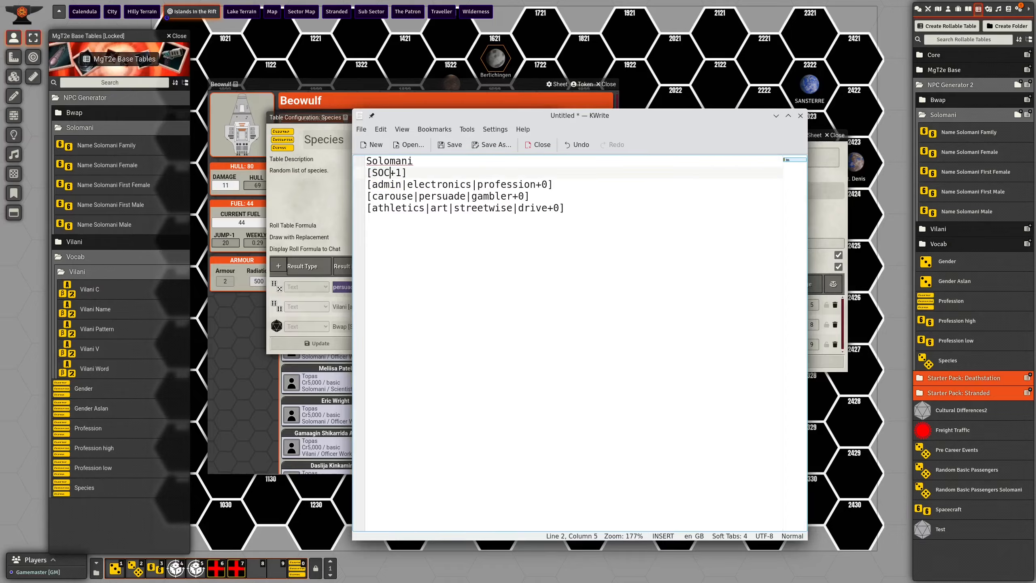
{"action": "left_click", "coordinate": [391, 208]}
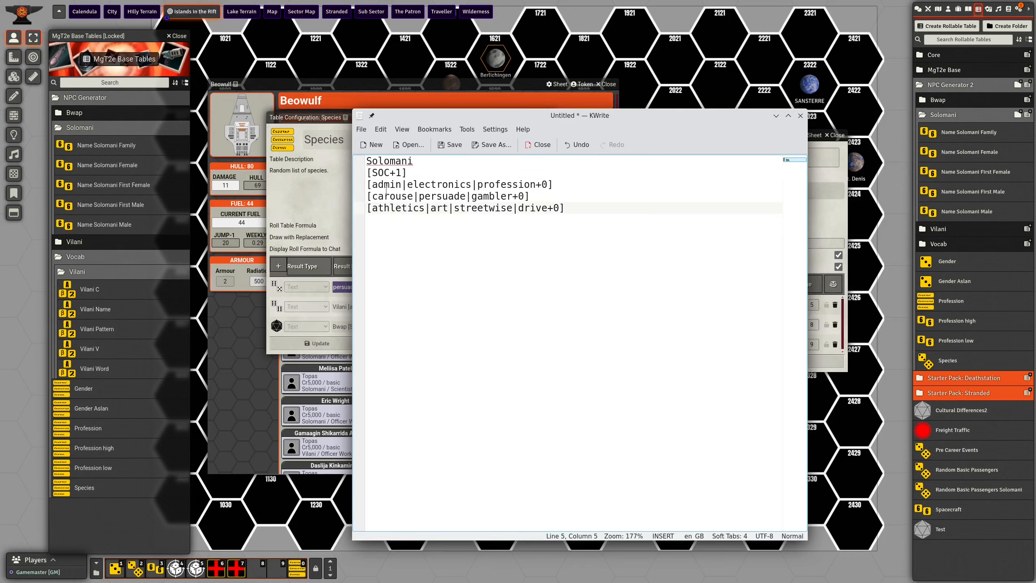
{"action": "double_click", "coordinate": [379, 172]}
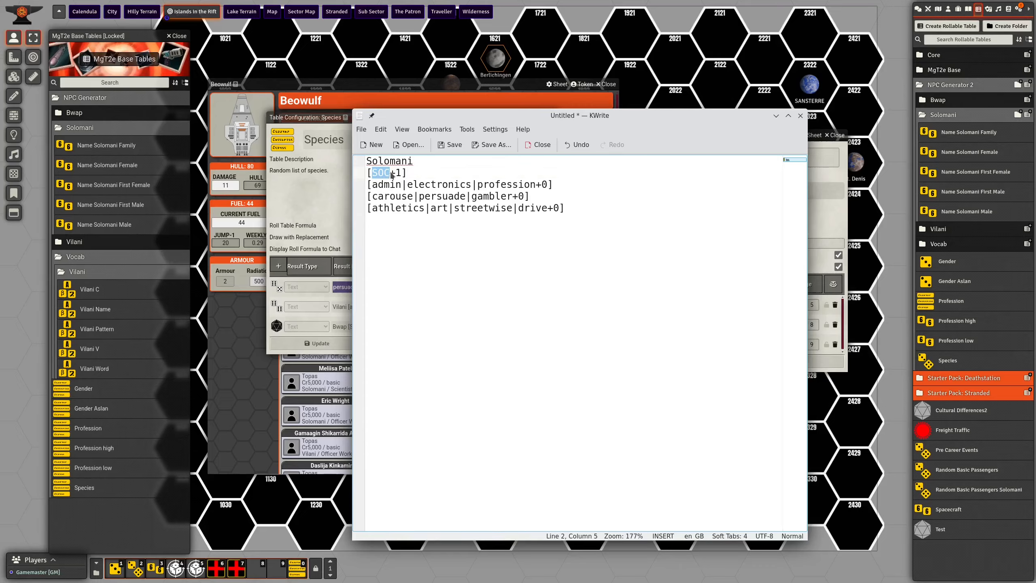
{"action": "left_click", "coordinate": [395, 174]}
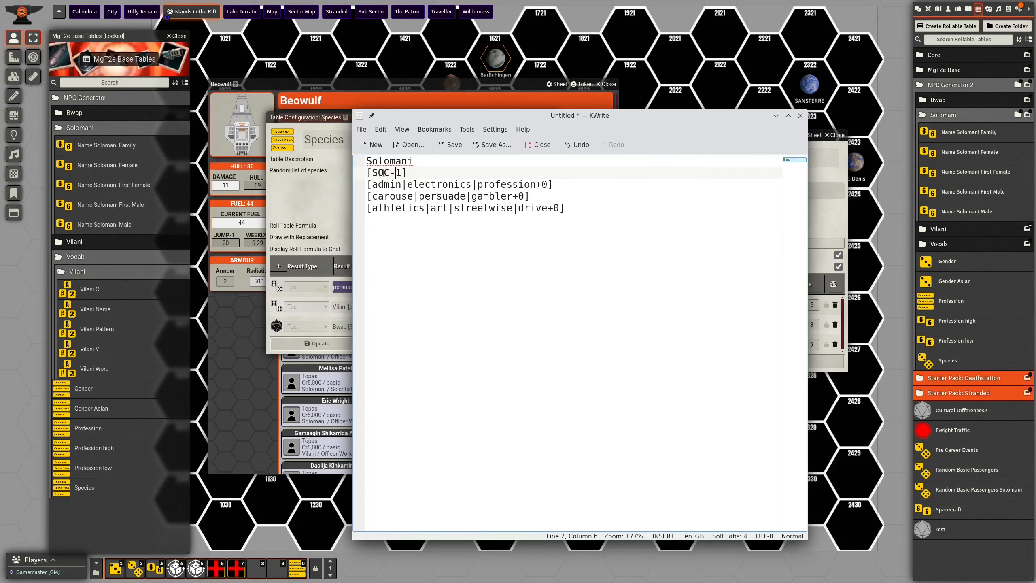
{"action": "left_click", "coordinate": [404, 173]}
{"action": "left_click_drag", "start_coordinate": [414, 173], "coordinate": [367, 173]}
{"action": "left_click", "coordinate": [399, 174]}
{"action": "left_click", "coordinate": [403, 177]}
- Try 3 as the number in the SOC modifier, and restore it to 1
{"action": "left_click_drag", "start_coordinate": [444, 117], "coordinate": [536, 131]}
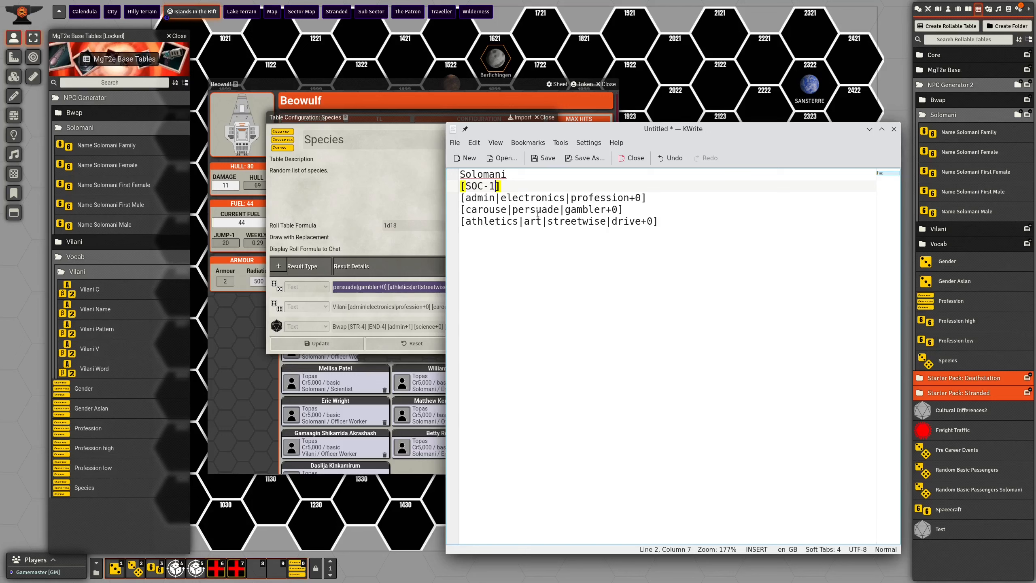
{"action": "key", "text": "BackSpace"}
{"action": "type", "text": "3"}
{"action": "key", "text": "BackSpace"}
{"action": "type", "text": "1"}
- Switch to Foundry VTT, close the compendium's Species table, and open the Profession table from MgT2e Base Tables
{"action": "left_click_drag", "start_coordinate": [649, 158], "coordinate": [463, 134]}
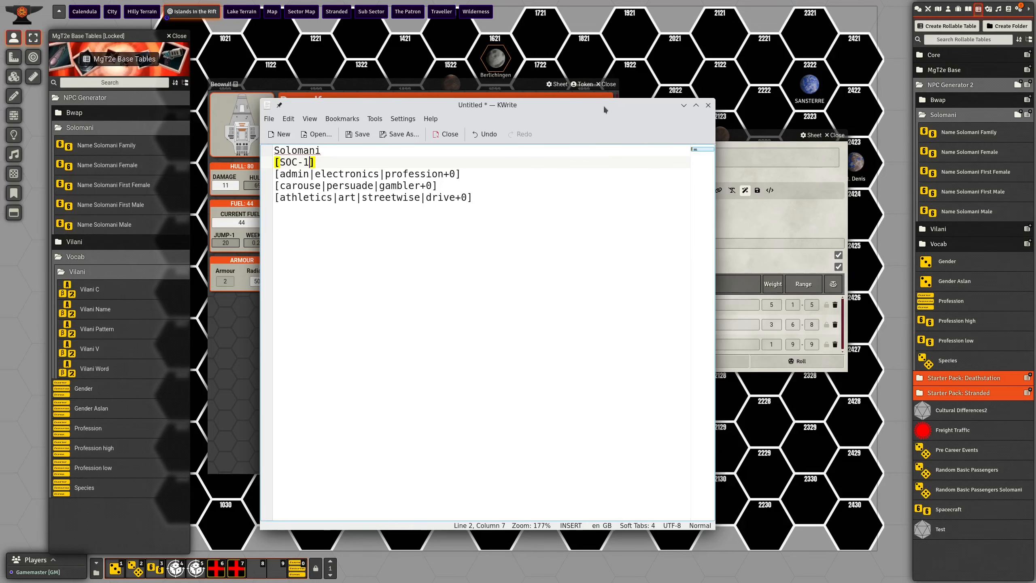
{"action": "key", "text": "alt+Tab"}
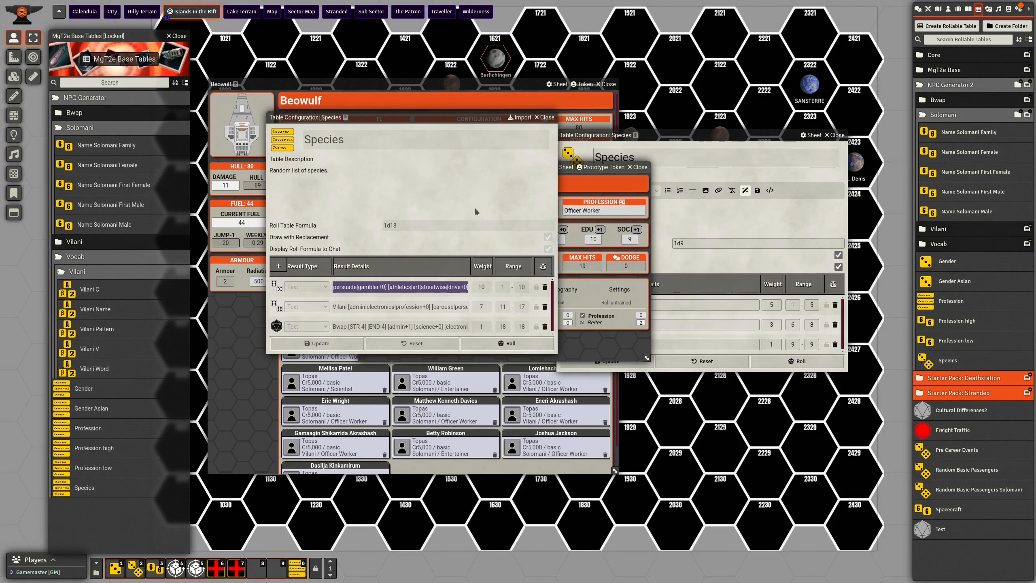
{"action": "left_click", "coordinate": [543, 117]}
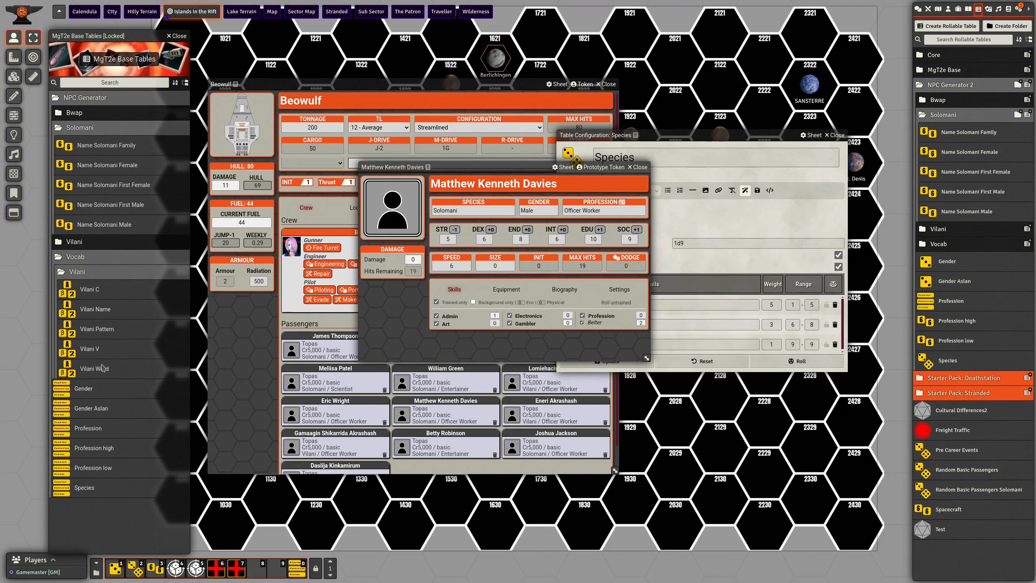
{"action": "left_click", "coordinate": [97, 432]}
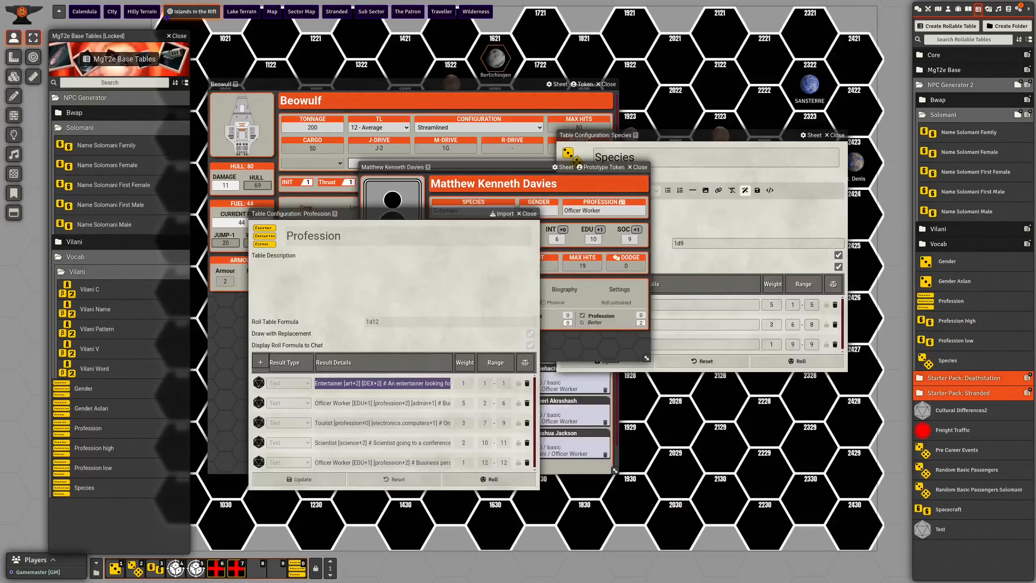
- Below the Solomani groups in KWrite, add the line "Entertainer [art+2] [DEX+2] # An entertainer looking for work."
{"action": "left_click_drag", "start_coordinate": [513, 113], "coordinate": [654, 107]}
{"action": "left_click", "coordinate": [628, 277]}
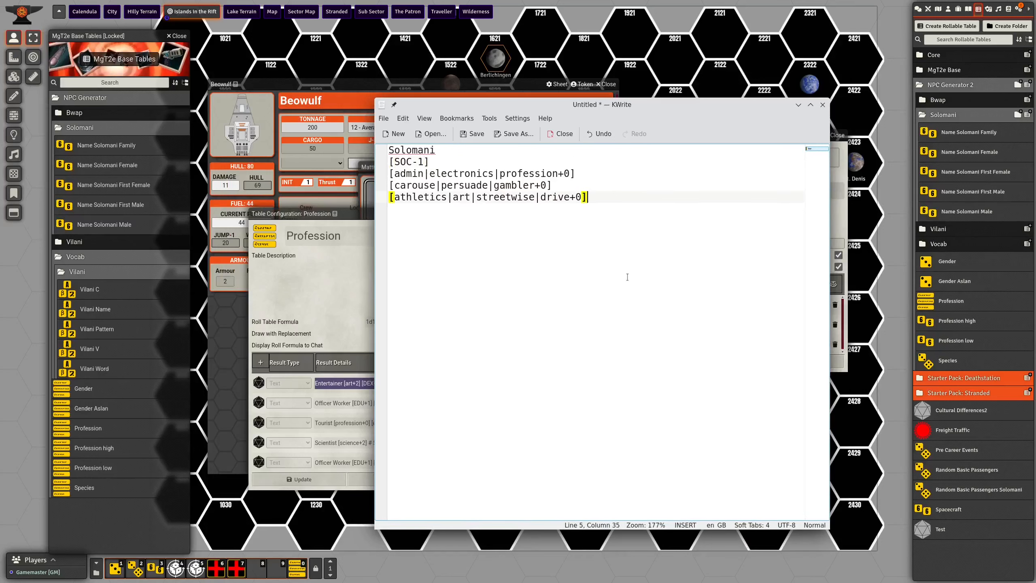
{"action": "key", "text": "Return"}
{"action": "key", "text": "Return"}
{"action": "key", "text": "Return"}
{"action": "type", "text": "Entertainer [art+2] [DEX+2] # An entertainer looking for work."}
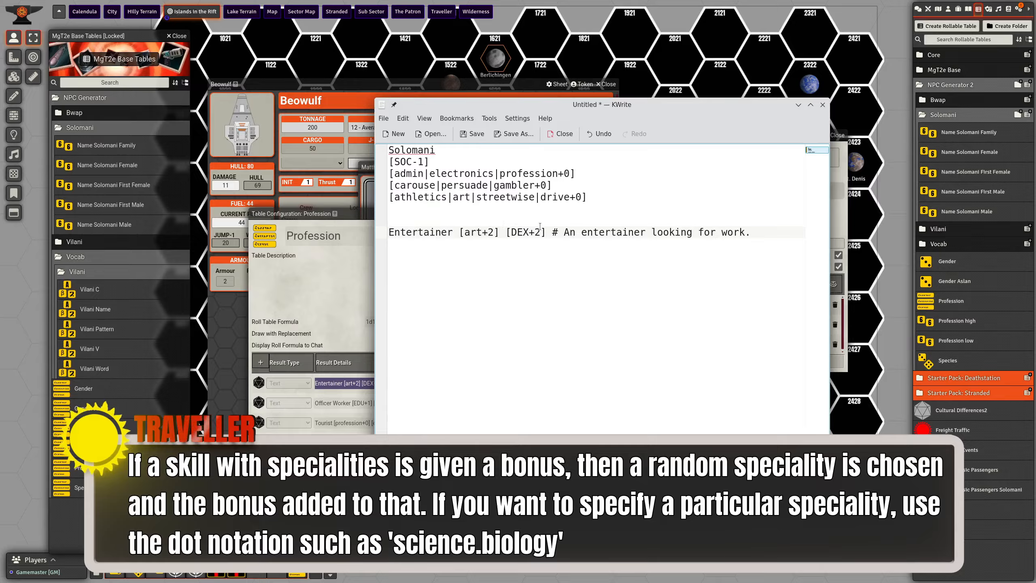
- Examine the description following the # sign in the Entertainer line, highlighting "An entertainer looking for work."
{"action": "left_click", "coordinate": [552, 233]}
{"action": "left_click_drag", "start_coordinate": [553, 235], "coordinate": [753, 235]}
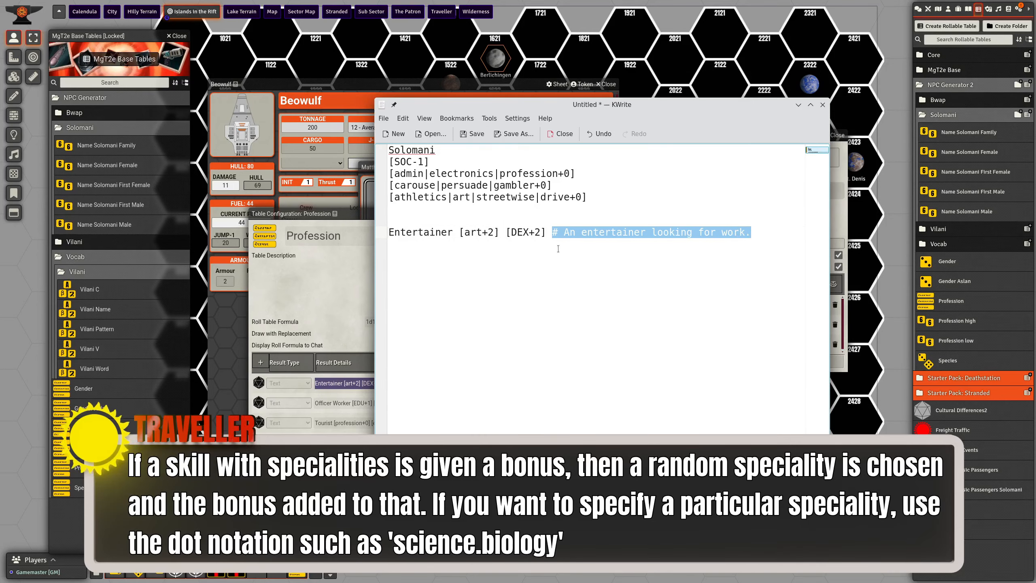
{"action": "left_click", "coordinate": [555, 236]}
{"action": "key", "text": "Delete"}
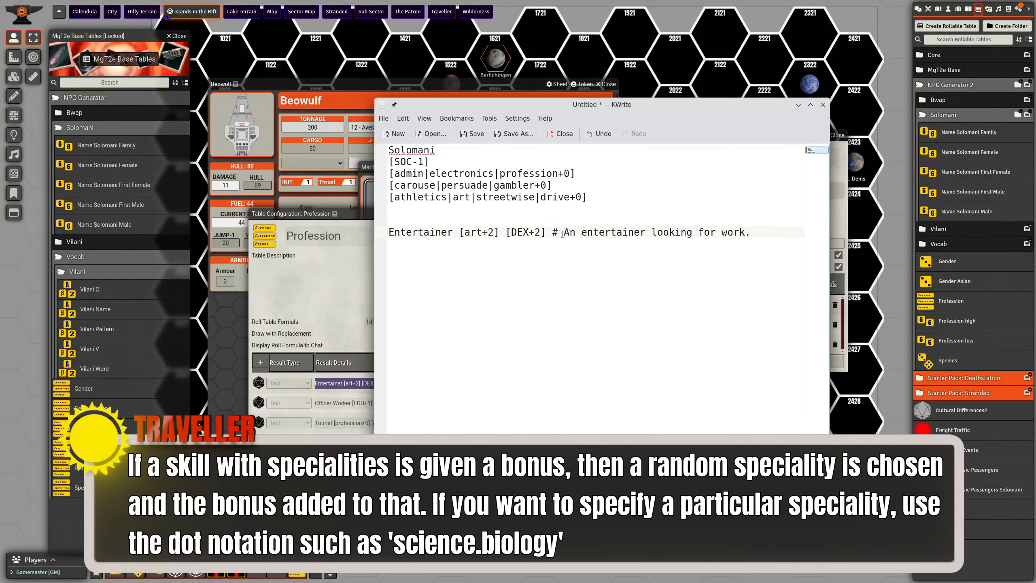
{"action": "left_click_drag", "start_coordinate": [563, 233], "coordinate": [753, 233]}
{"action": "left_click", "coordinate": [553, 232]}
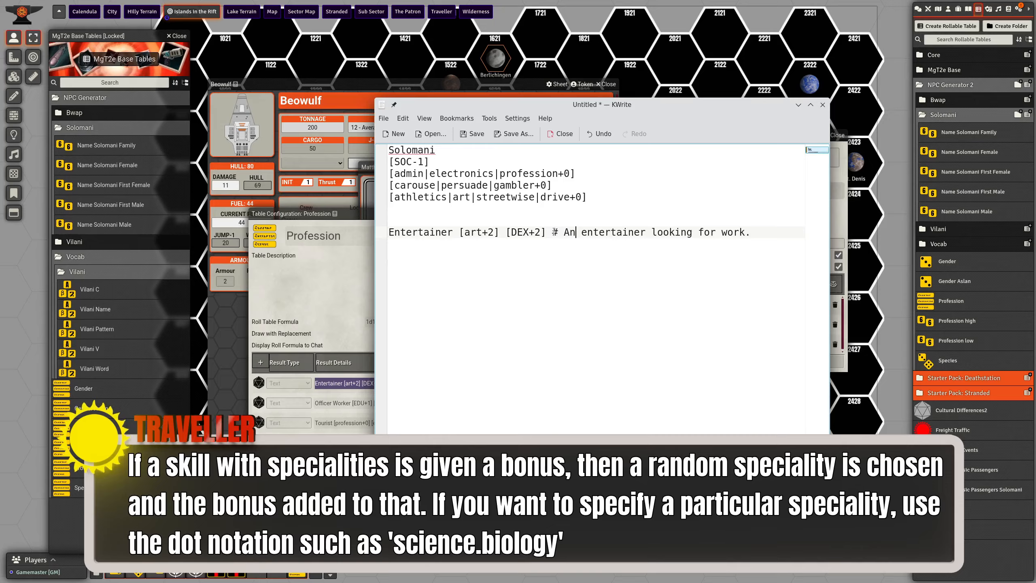
{"action": "left_click_drag", "start_coordinate": [553, 232], "coordinate": [752, 232]}
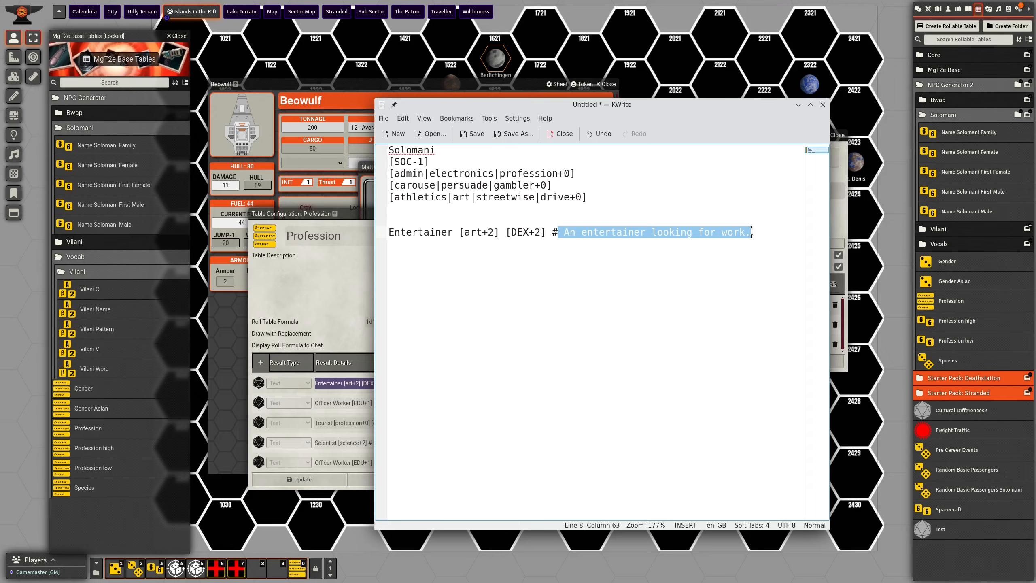
{"action": "left_click", "coordinate": [588, 233]}
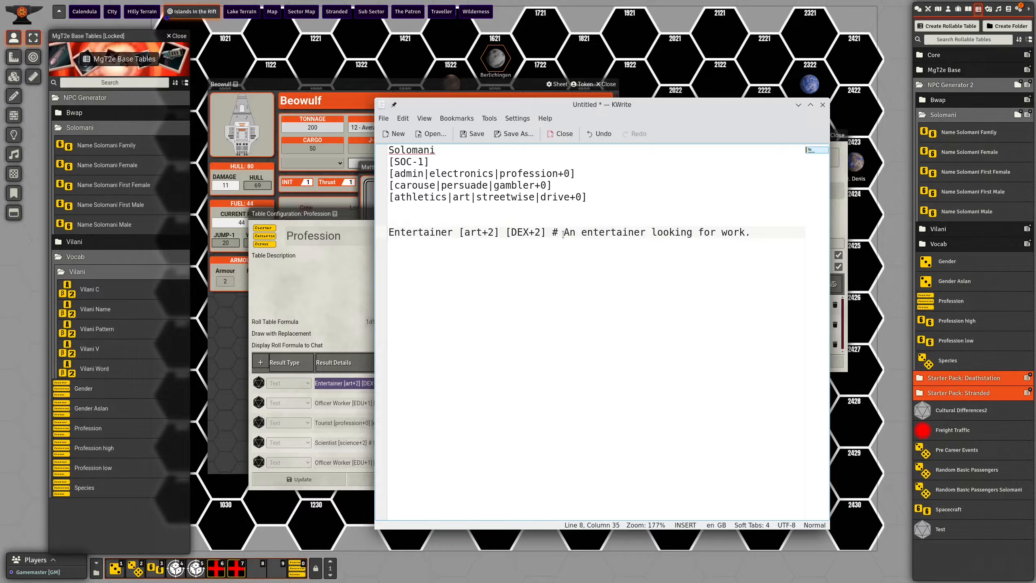
{"action": "left_click_drag", "start_coordinate": [563, 235], "coordinate": [750, 239]}
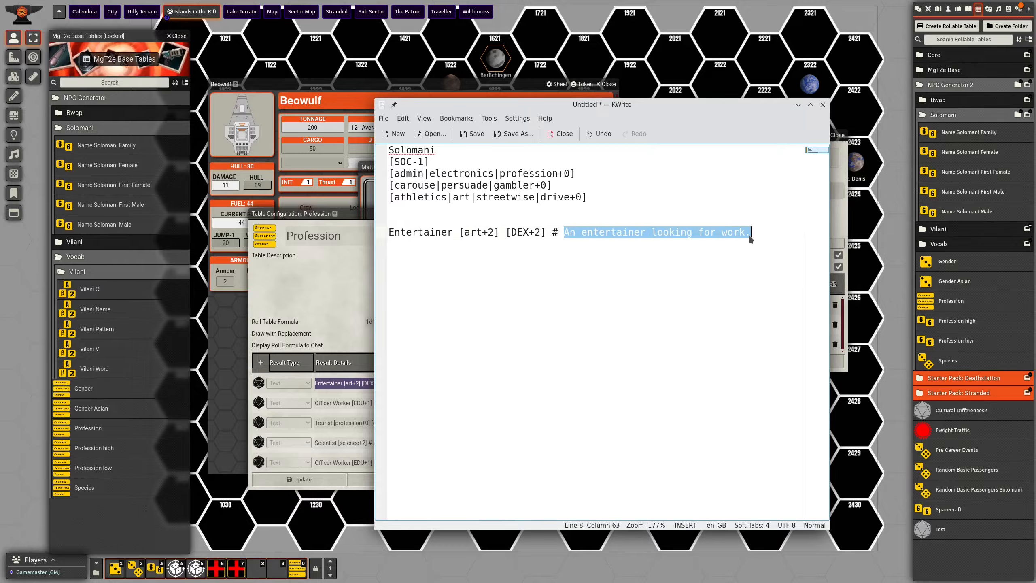
- Append the double-braced note {{This person is actually a spy}} to the end of the Entertainer line
{"action": "left_click", "coordinate": [750, 236]}
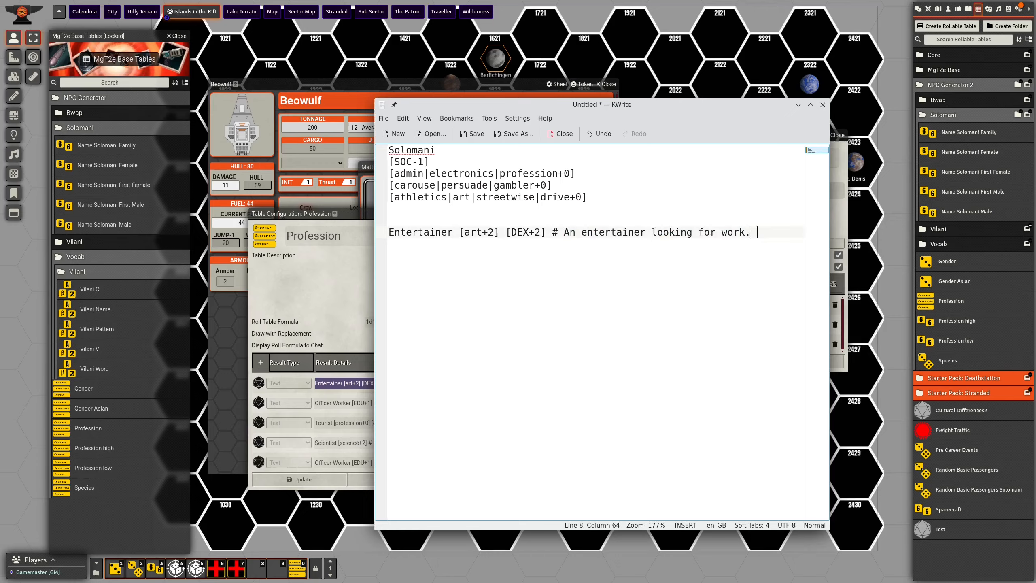
{"action": "type", "text": "{{This person i"}
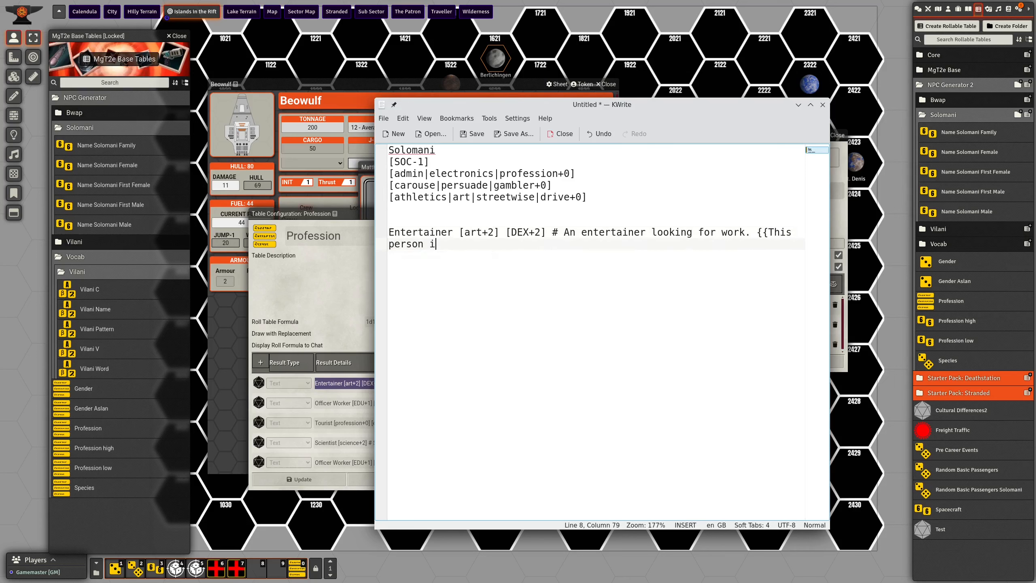
{"action": "type", "text": "s actually a spy}}"}
- Highlight the double-braced spy note in the Entertainer line, and delete it
{"action": "left_click_drag", "start_coordinate": [555, 232], "coordinate": [559, 232]}
{"action": "left_click", "coordinate": [745, 242]}
{"action": "left_click_drag", "start_coordinate": [541, 244], "coordinate": [751, 233]}
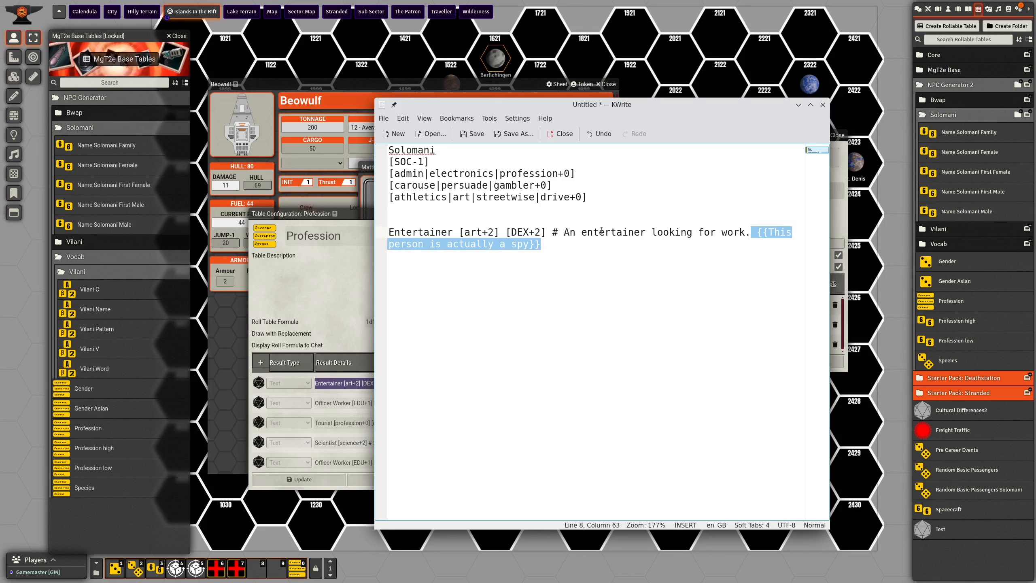
{"action": "left_click", "coordinate": [559, 248]}
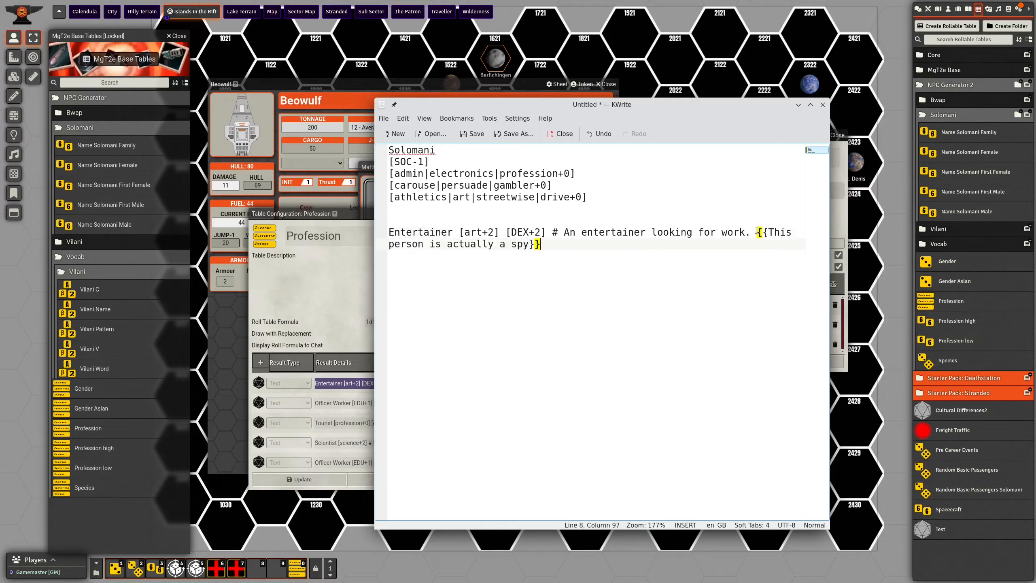
{"action": "left_click_drag", "start_coordinate": [758, 232], "coordinate": [757, 248]}
{"action": "key", "text": "Delete"}
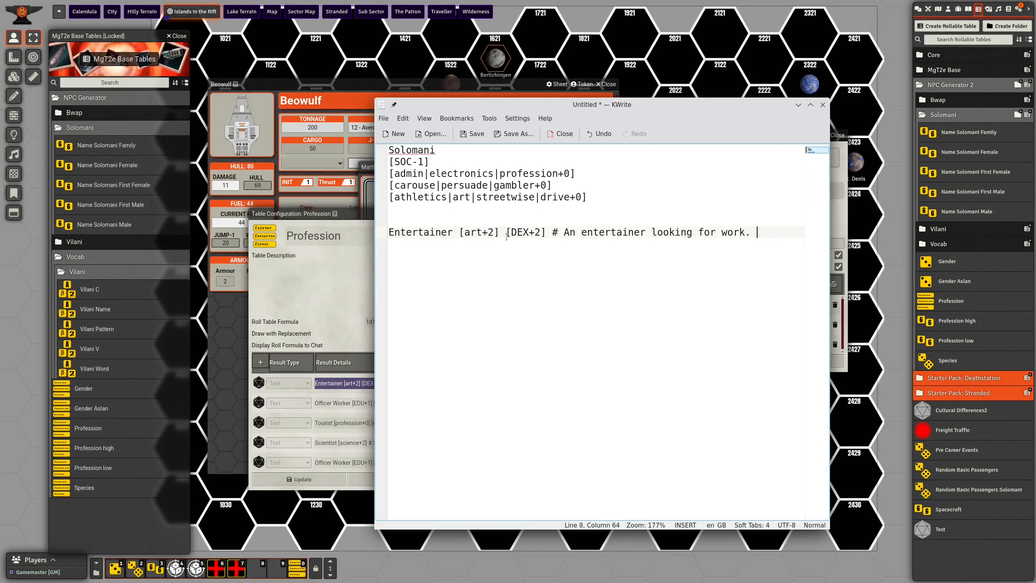
- Examine the [art+2] and [DEX+2] modifiers in the Entertainer line
{"action": "left_click_drag", "start_coordinate": [462, 232], "coordinate": [547, 232]}
{"action": "left_click", "coordinate": [495, 247]}
{"action": "left_click_drag", "start_coordinate": [457, 233], "coordinate": [487, 238]}
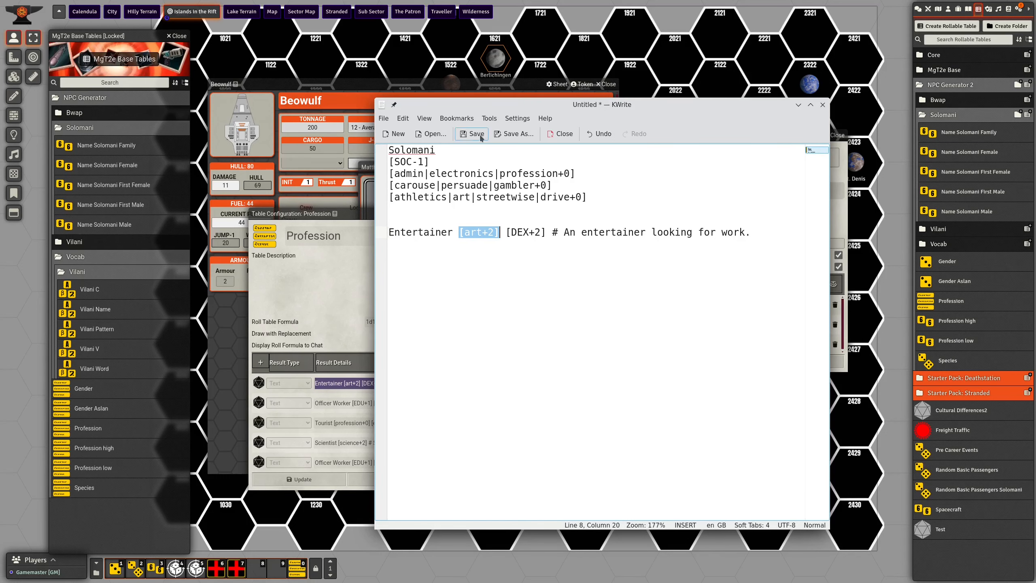
- Move the KWrite window aside to uncover the result entries of the Profession table
{"action": "left_click_drag", "start_coordinate": [494, 105], "coordinate": [488, 161]}
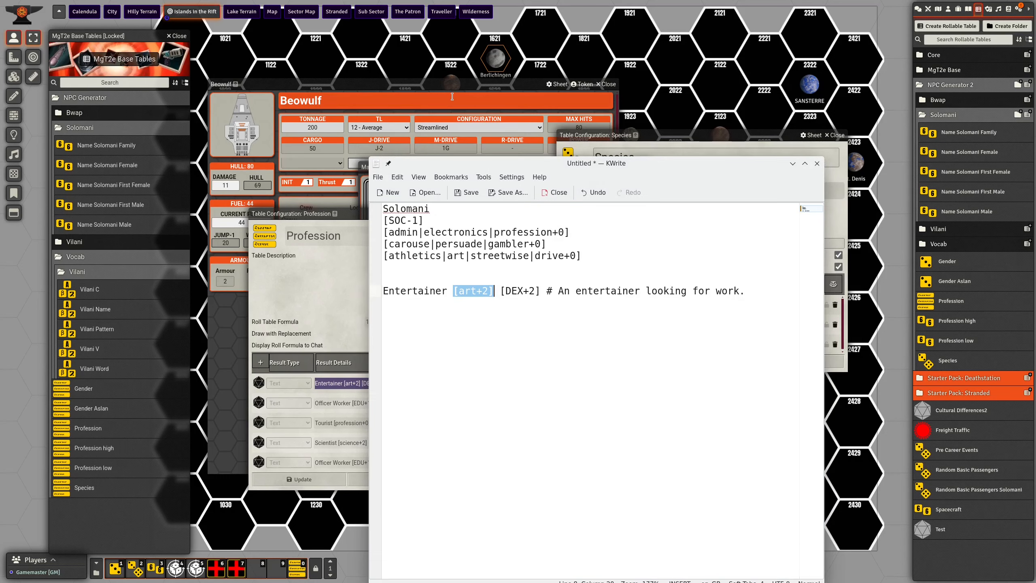
{"action": "left_click_drag", "start_coordinate": [567, 162], "coordinate": [680, 124]}
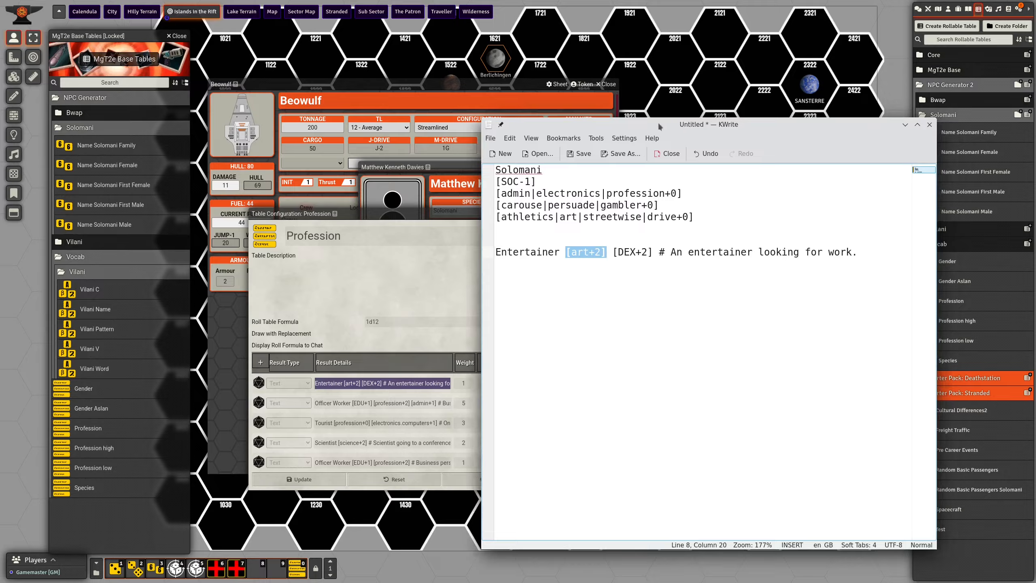
- Move the NPC sheet aside and highlight both Officer Worker entries in the Profession table, including the {{Actually a secret agent}} note
{"action": "left_click_drag", "start_coordinate": [458, 162], "coordinate": [330, 159]}
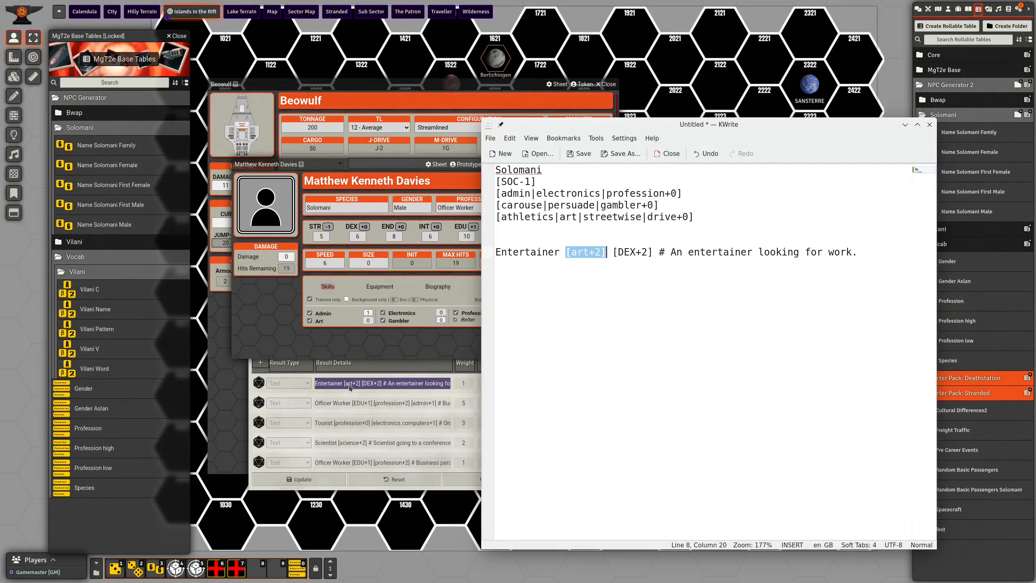
{"action": "left_click", "coordinate": [357, 406]}
{"action": "left_click_drag", "start_coordinate": [356, 406], "coordinate": [468, 404]}
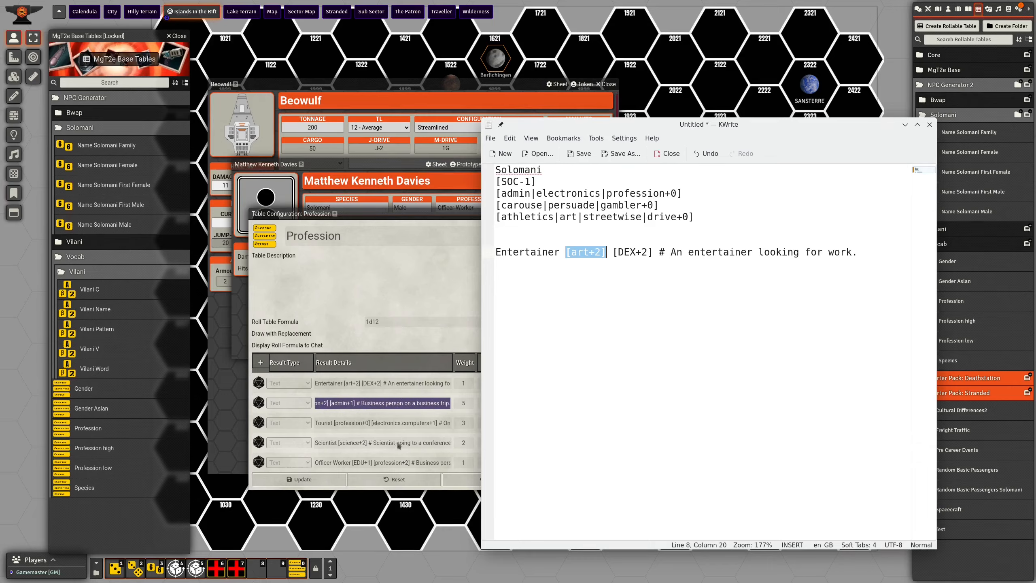
{"action": "left_click_drag", "start_coordinate": [394, 461], "coordinate": [462, 463]}
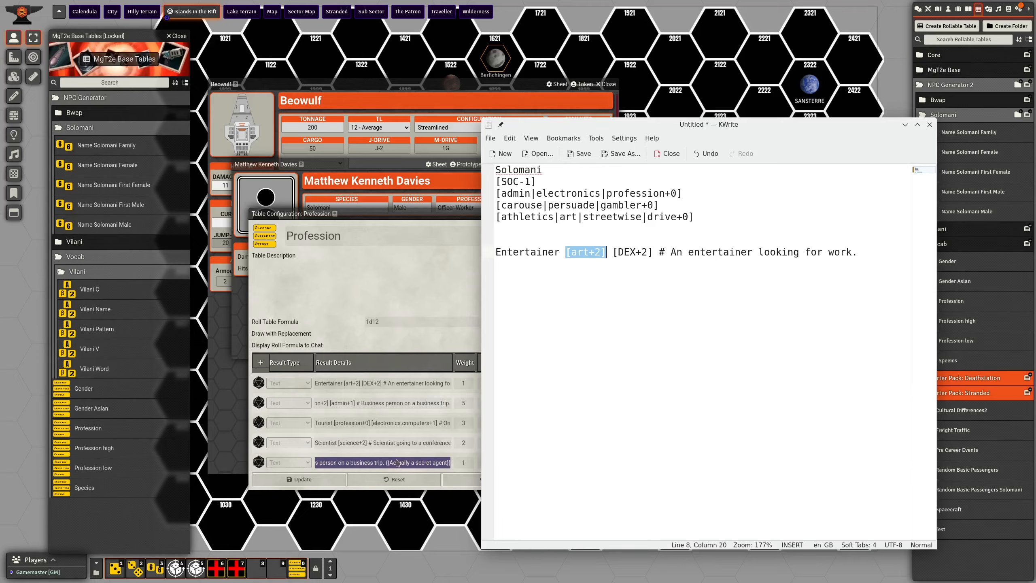
- View the biography of the open Officer Worker NPC, and bring the Beowulf ship sheet to the front
{"action": "left_click", "coordinate": [372, 165]}
{"action": "left_click", "coordinate": [438, 288]}
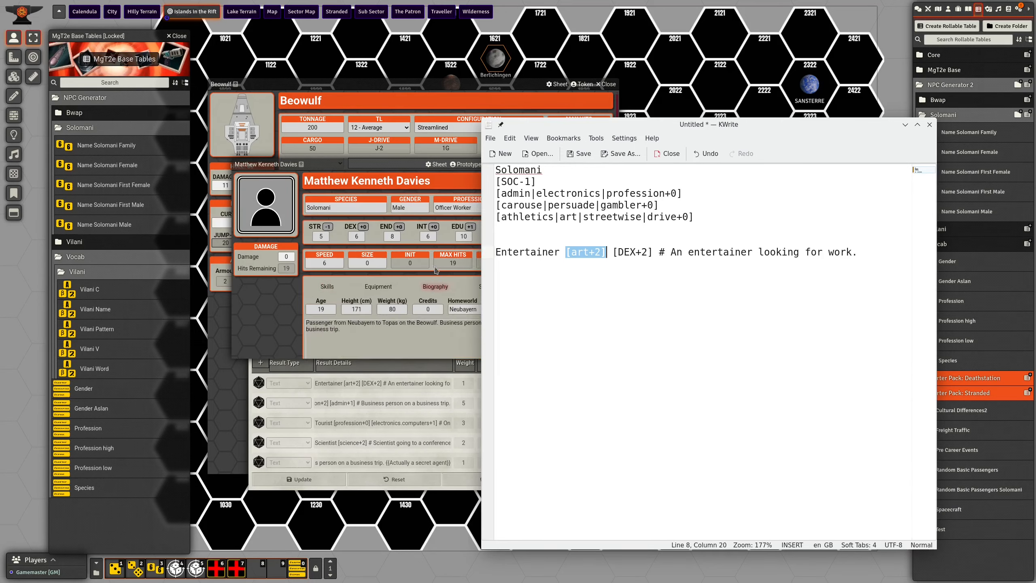
{"action": "left_click", "coordinate": [415, 94]}
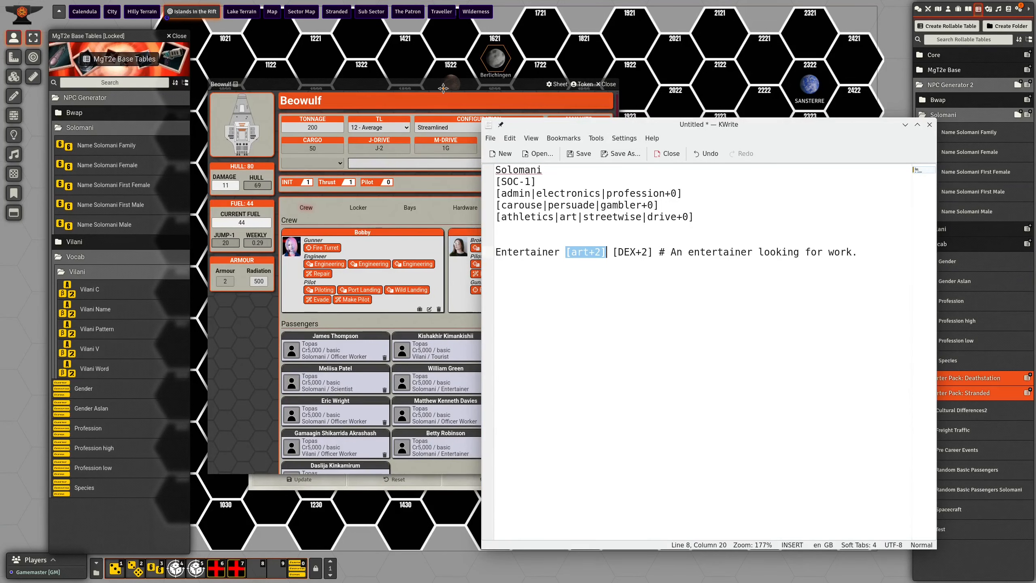
- Move the KWrite window off the Beowulf sheet, check the first Officer Worker passenger's biography, and close that passenger's sheet
{"action": "left_click_drag", "start_coordinate": [559, 127], "coordinate": [739, 58]}
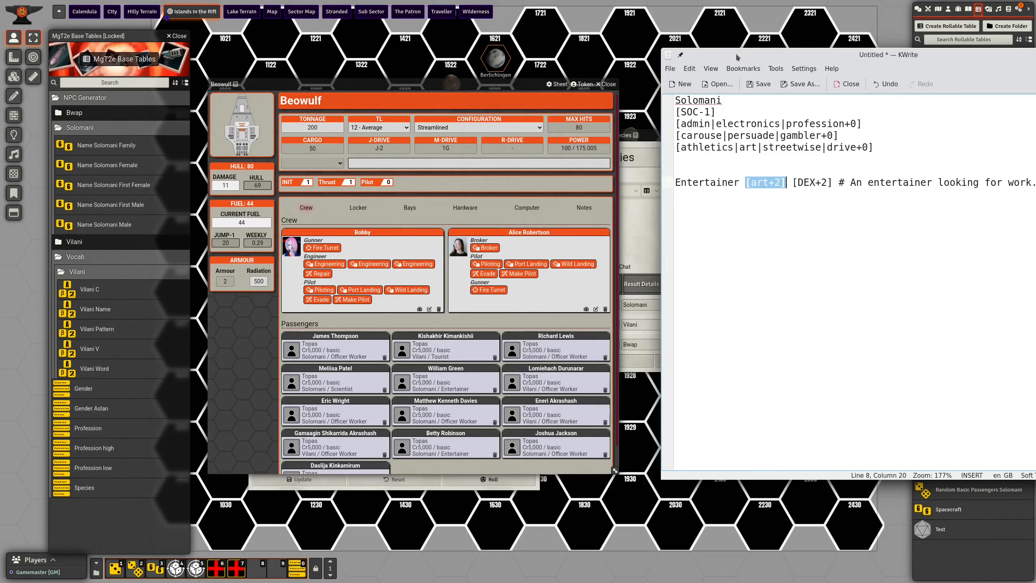
{"action": "left_click", "coordinate": [294, 355]}
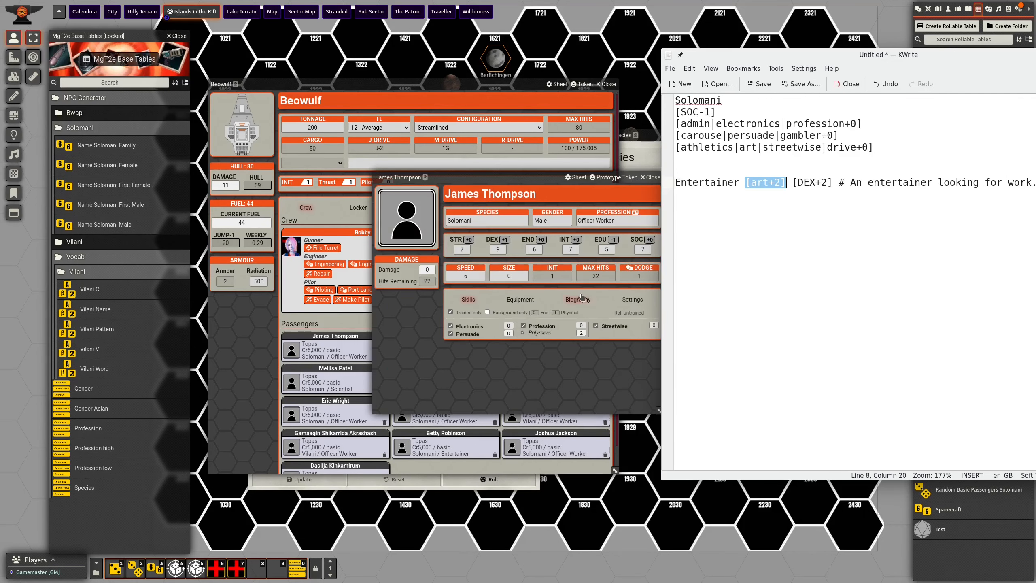
{"action": "left_click", "coordinate": [586, 300]}
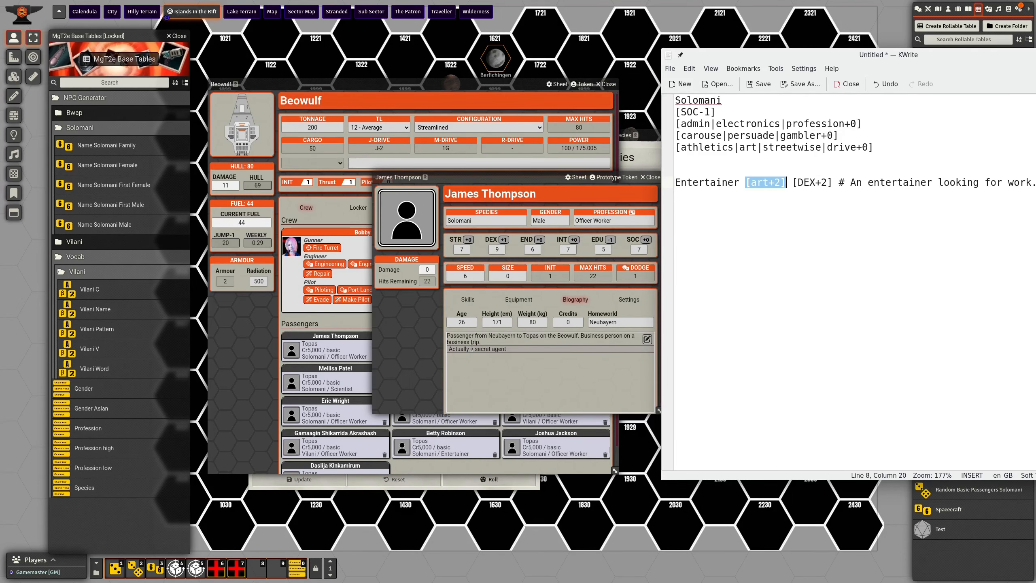
{"action": "left_click", "coordinate": [652, 178]}
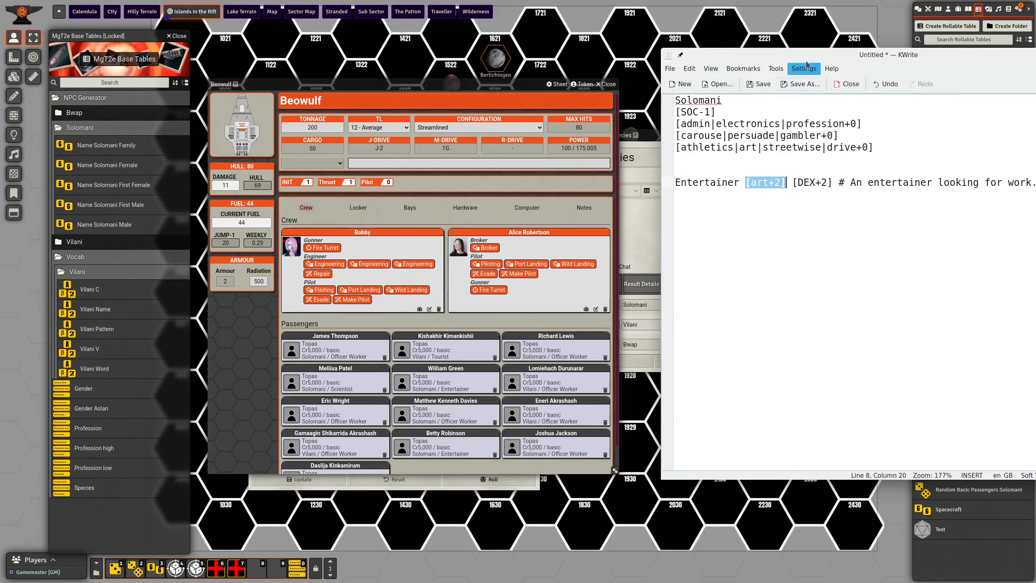
- Open the red Macro on the second hotbar page for editing, and move KWrite out of the way
{"action": "left_click_drag", "start_coordinate": [762, 63], "coordinate": [454, 99]}
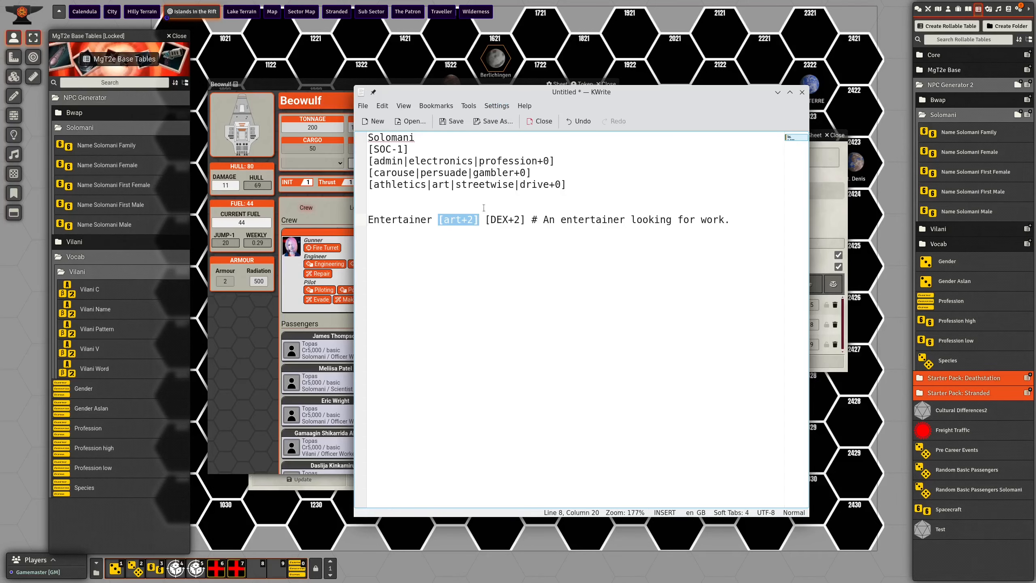
{"action": "left_click", "coordinate": [330, 564]}
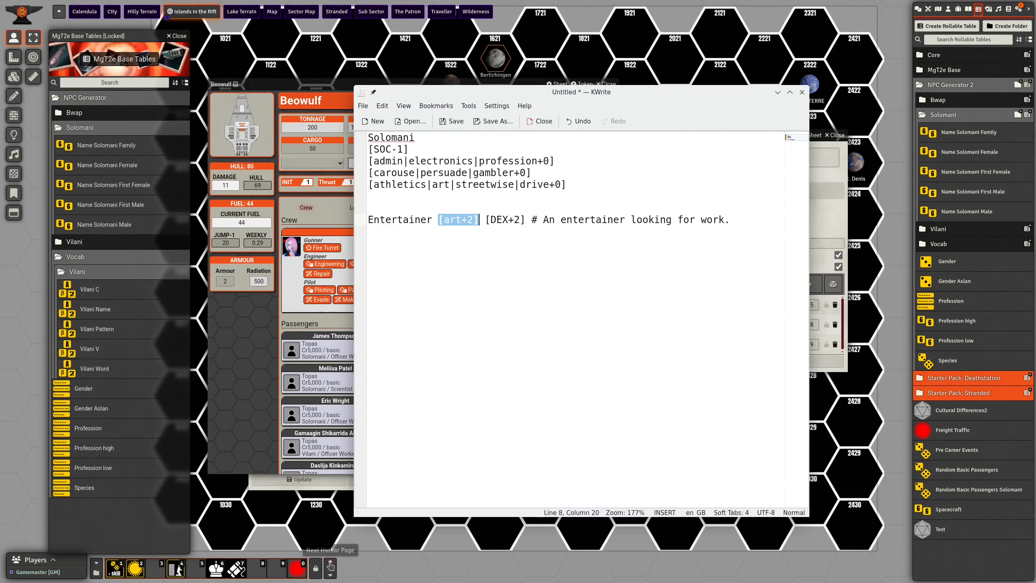
{"action": "right_click", "coordinate": [297, 568]}
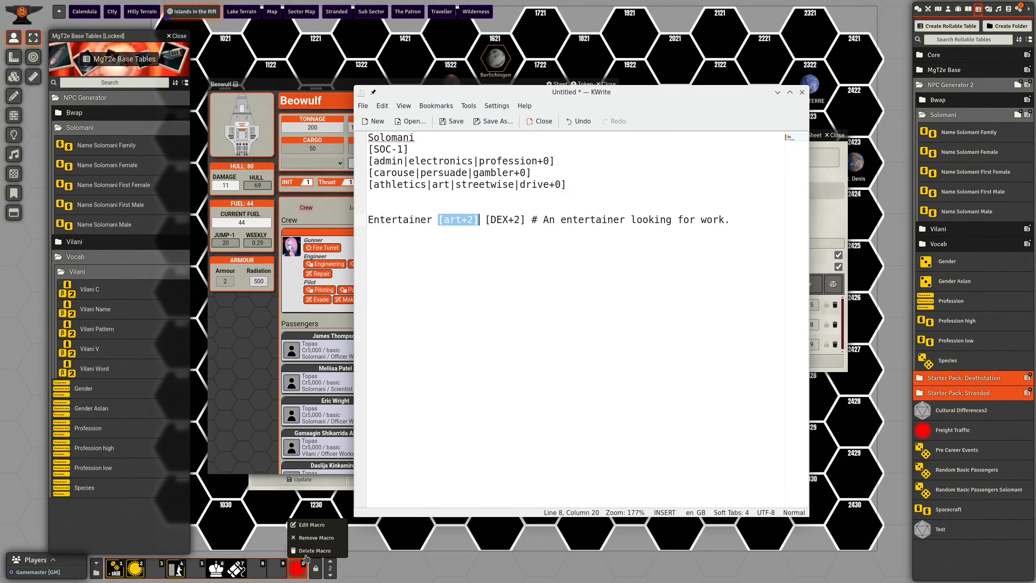
{"action": "left_click", "coordinate": [310, 527]}
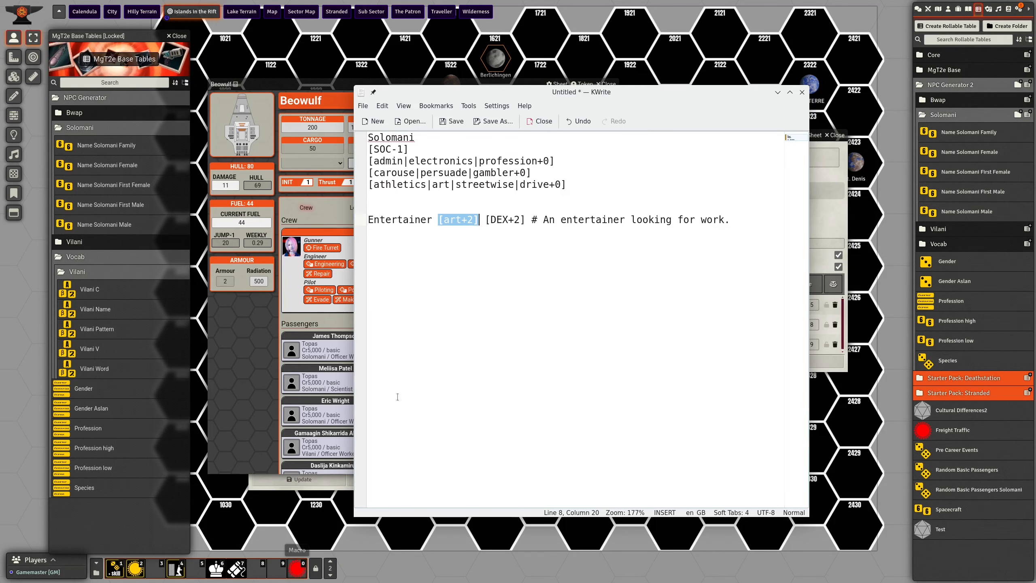
{"action": "left_click_drag", "start_coordinate": [736, 100], "coordinate": [0, 119]}
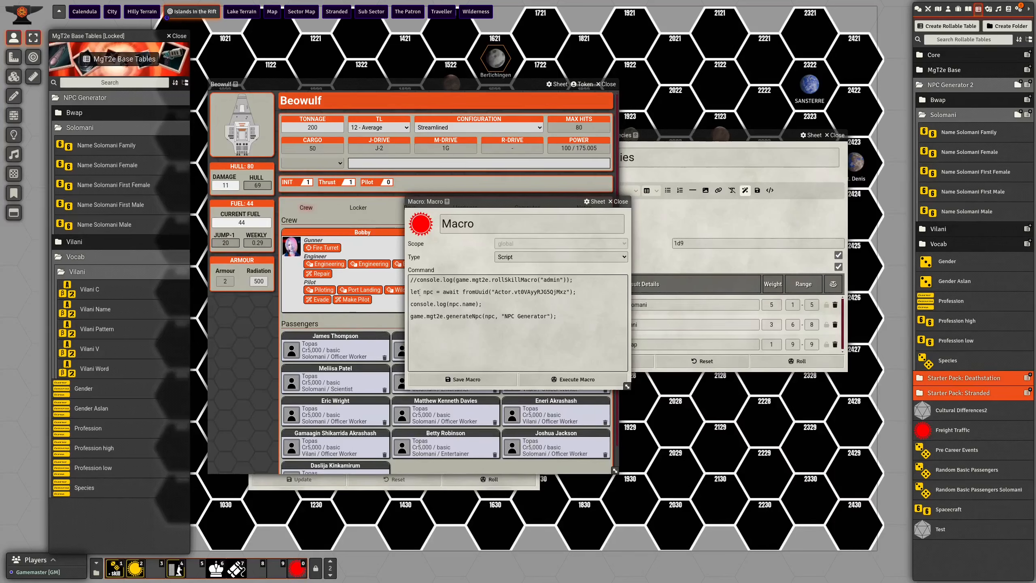
- Examine the macro's fromUuid line and its generateNpc call, highlighting the function name and the "NPC Generator" argument
{"action": "left_click_drag", "start_coordinate": [418, 292], "coordinate": [524, 295]}
{"action": "left_click", "coordinate": [524, 295]}
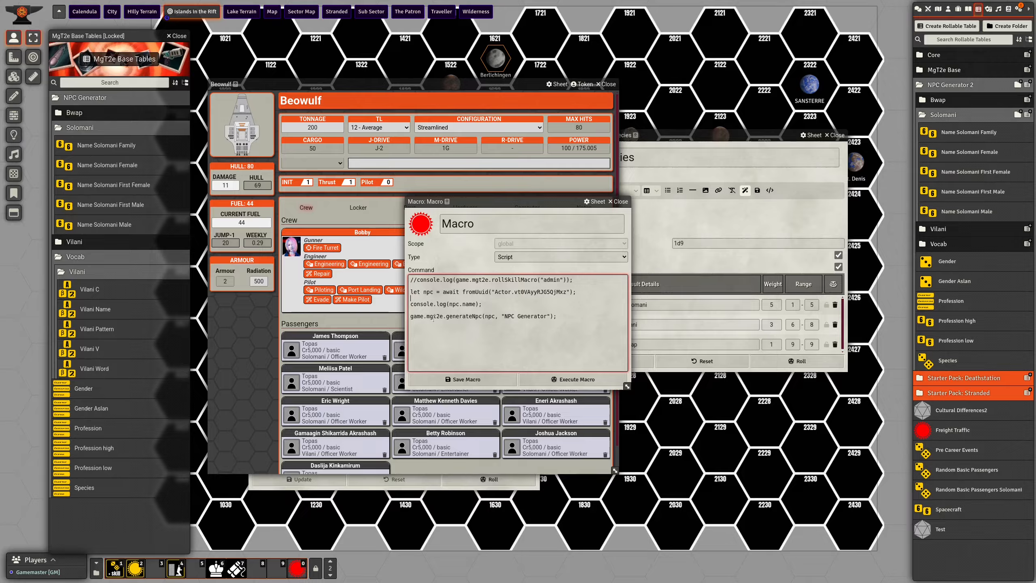
{"action": "left_click_drag", "start_coordinate": [427, 314], "coordinate": [562, 315]}
{"action": "left_click", "coordinate": [466, 318]}
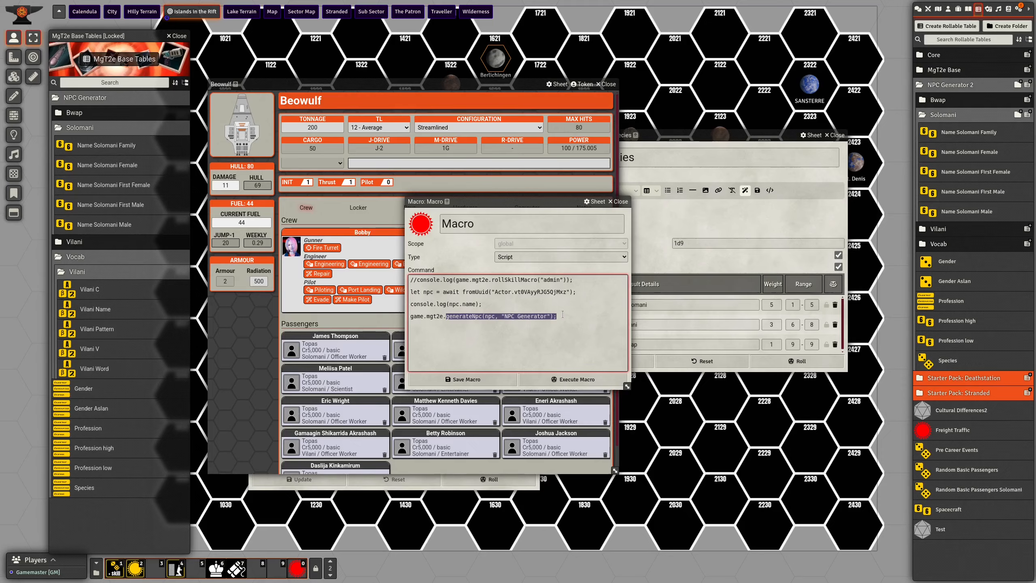
{"action": "left_click", "coordinate": [510, 320]}
{"action": "double_click", "coordinate": [464, 317]}
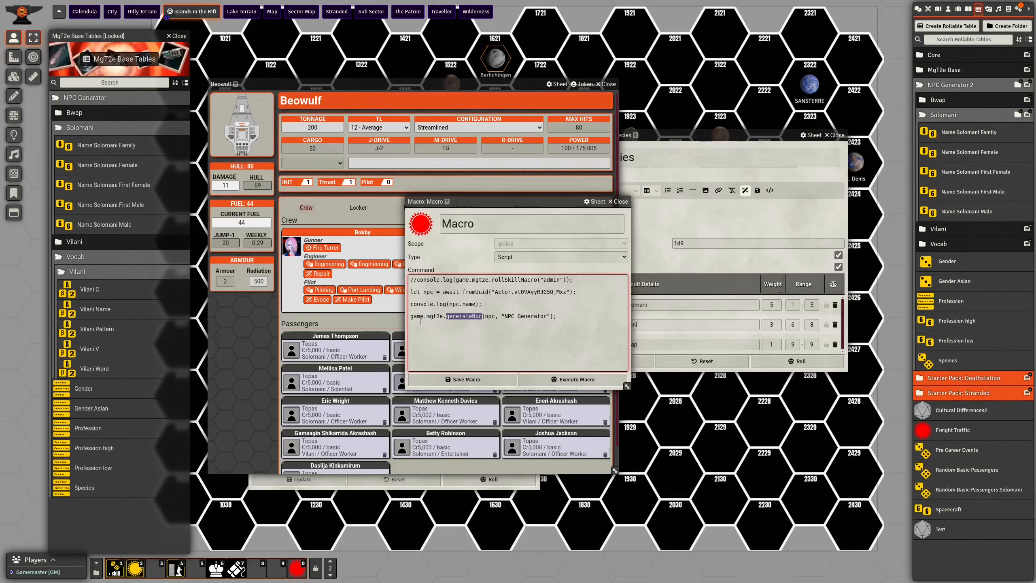
{"action": "left_click", "coordinate": [446, 321]}
{"action": "left_click_drag", "start_coordinate": [502, 317], "coordinate": [551, 315]}
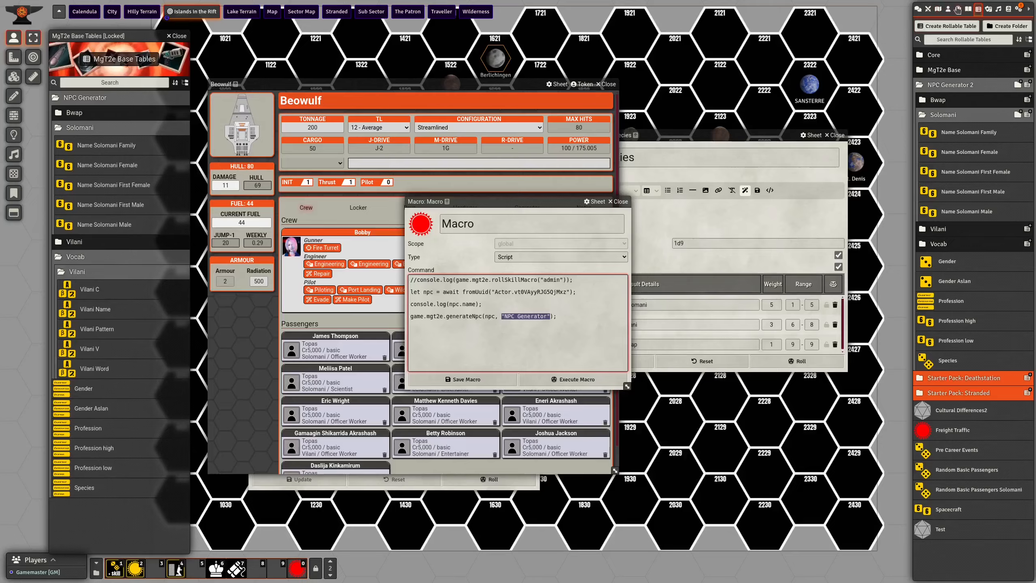
- Open the Characters journal from the MgT2e Base Docs compendium and find the Creating an NPC section under NPC Generator
{"action": "left_click", "coordinate": [1008, 9]}
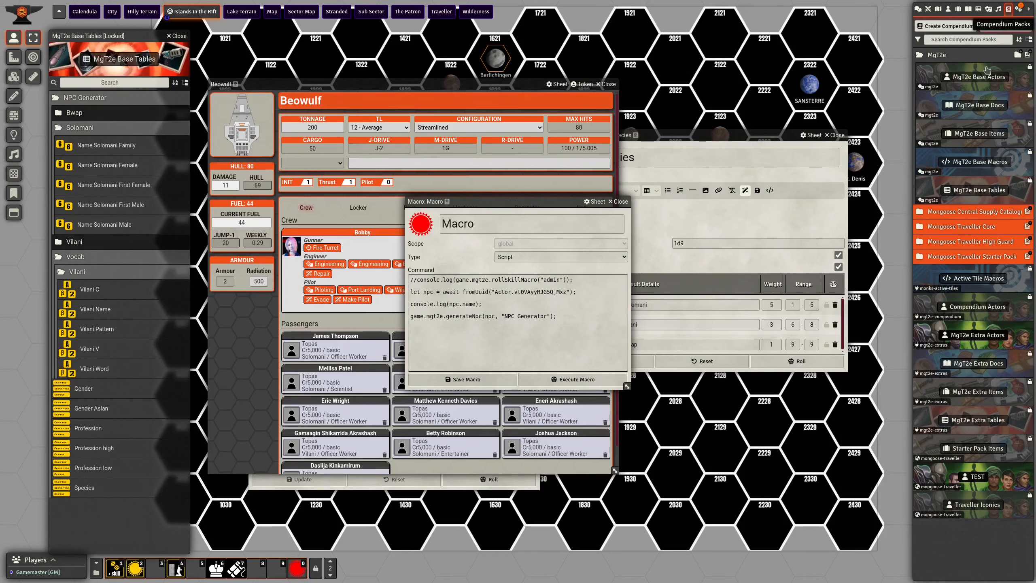
{"action": "left_click", "coordinate": [980, 105]}
{"action": "left_click", "coordinate": [103, 116]}
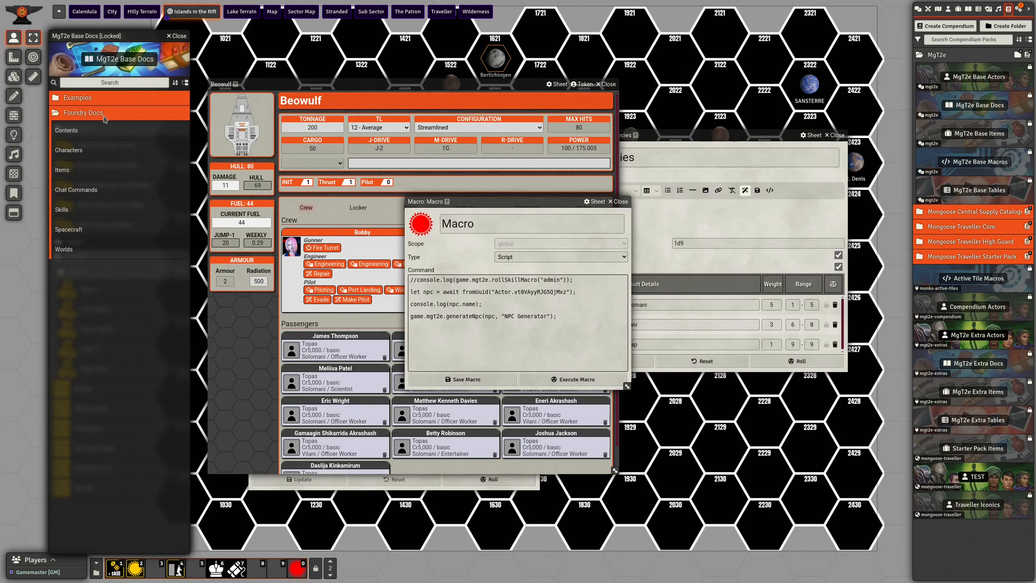
{"action": "left_click", "coordinate": [73, 152]}
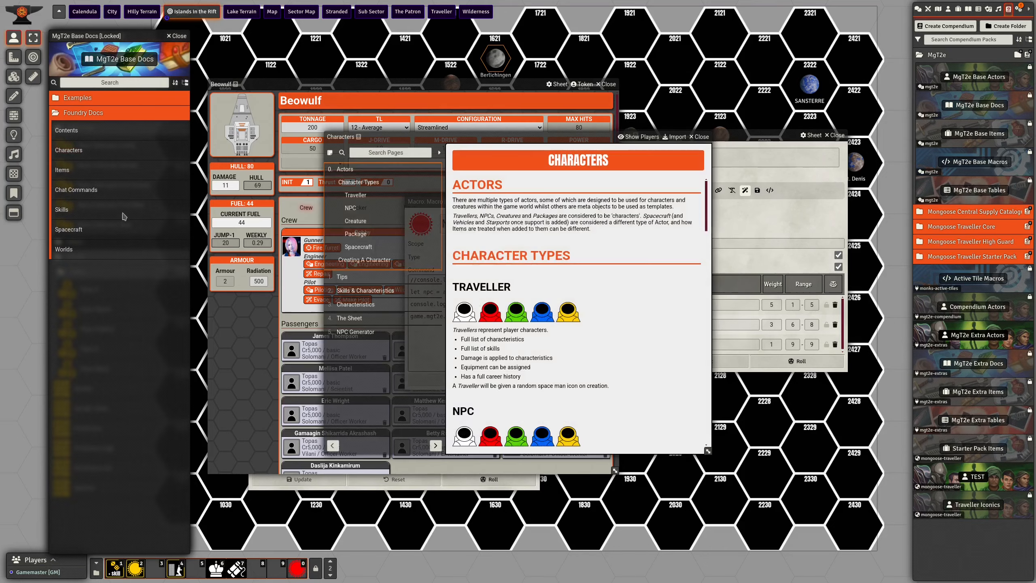
{"action": "left_click", "coordinate": [364, 335]}
{"action": "scroll", "coordinate": [547, 300], "scroll_direction": "down", "scroll_amount": 15}
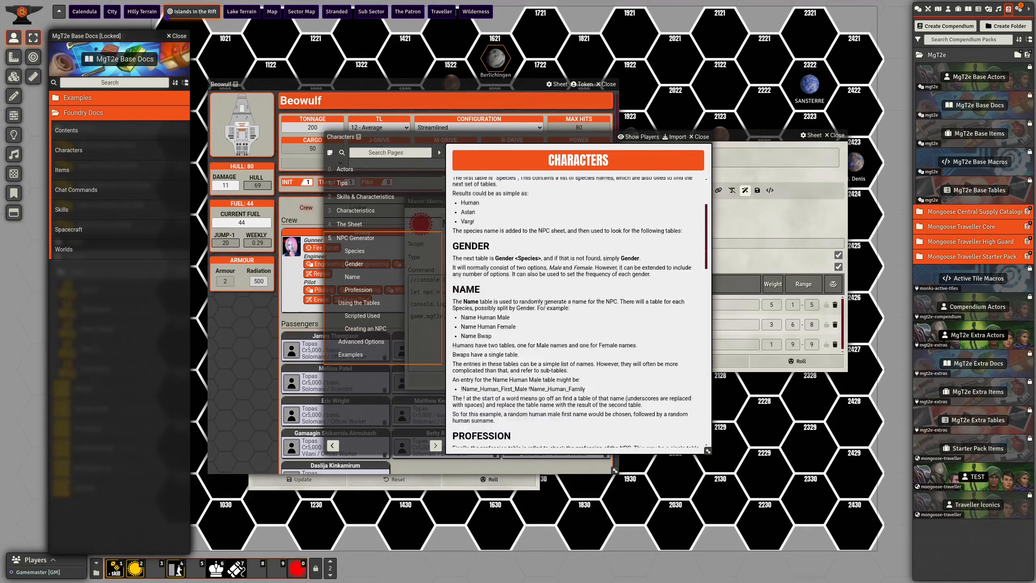
{"action": "scroll", "coordinate": [548, 300], "scroll_direction": "up", "scroll_amount": 4}
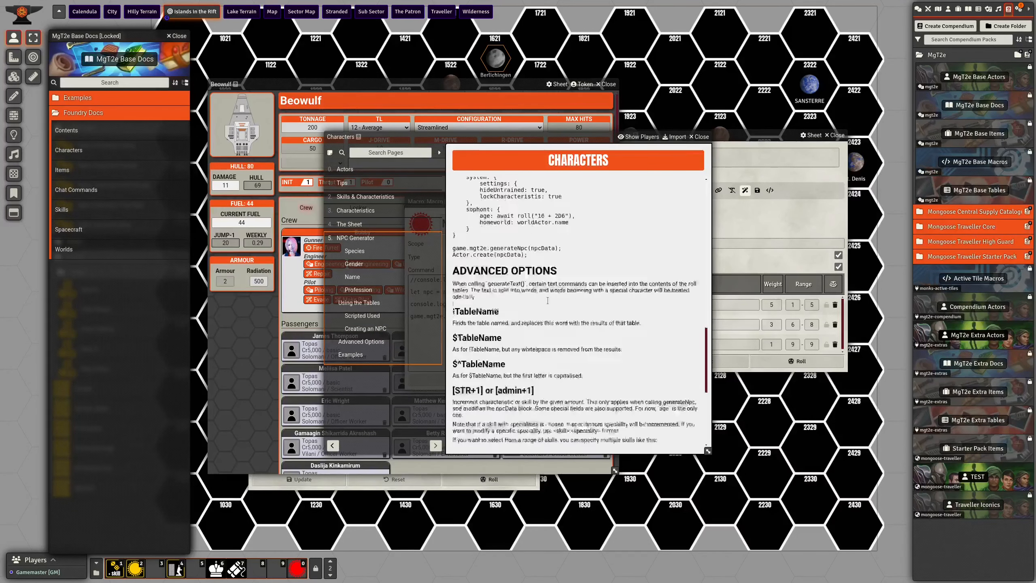
{"action": "scroll", "coordinate": [550, 304], "scroll_direction": "down", "scroll_amount": 2}
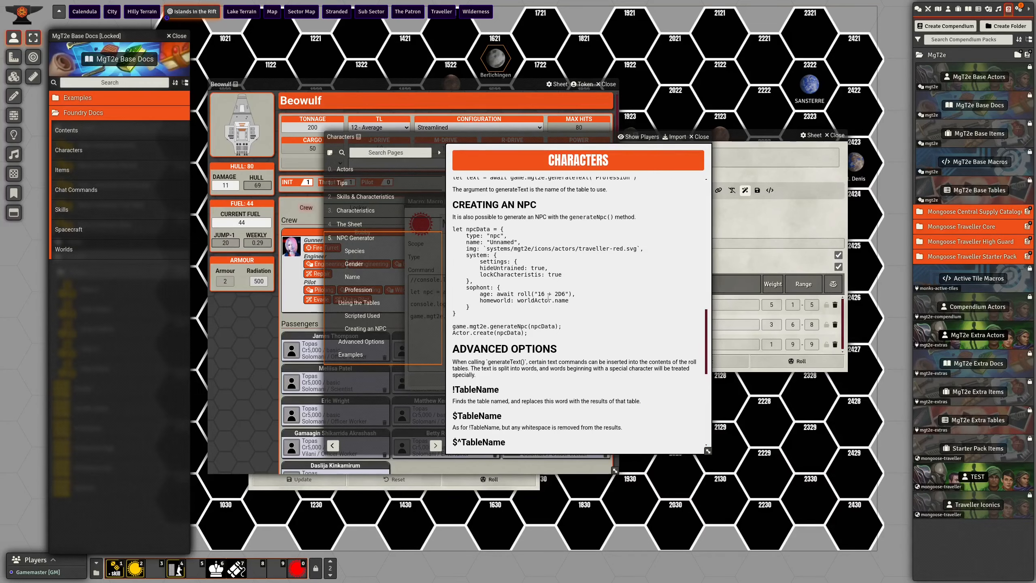
- Examine the Creating an NPC script, highlighting the npcData block and the generateNpc and Actor.create calls
{"action": "double_click", "coordinate": [537, 327]}
{"action": "left_click", "coordinate": [541, 326]}
{"action": "left_click_drag", "start_coordinate": [455, 230], "coordinate": [570, 312]}
{"action": "left_click", "coordinate": [518, 266]}
{"action": "left_click_drag", "start_coordinate": [454, 326], "coordinate": [518, 325]}
{"action": "double_click", "coordinate": [537, 325]}
{"action": "left_click_drag", "start_coordinate": [456, 333], "coordinate": [522, 333]}
{"action": "left_click", "coordinate": [522, 333]}
- Read the Advanced Options syntax and the Scientist example, highlighting [age+2D6], and close the journal and the Base Docs compendium
{"action": "scroll", "coordinate": [525, 275], "scroll_direction": "down", "scroll_amount": 3}
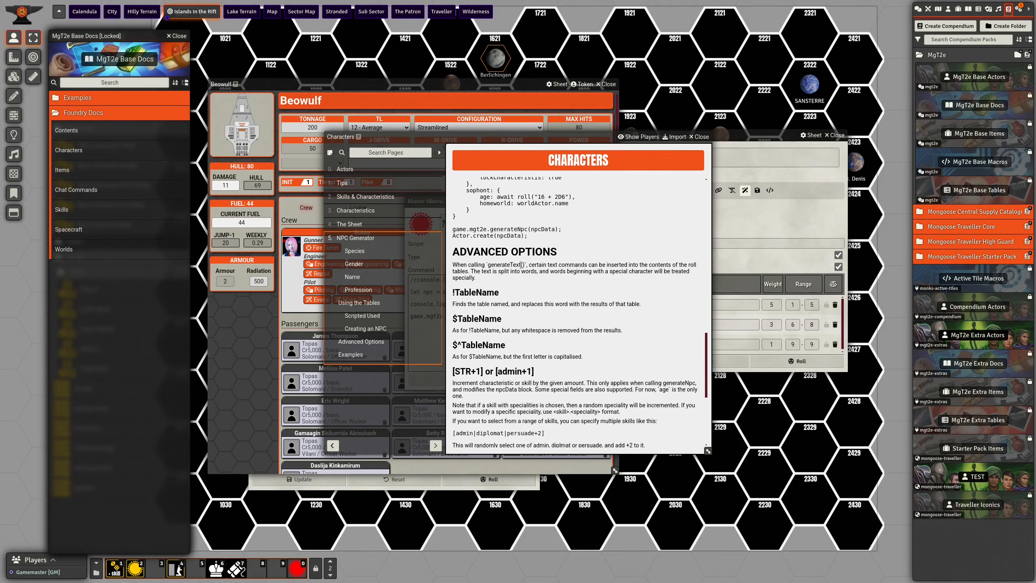
{"action": "scroll", "coordinate": [520, 257], "scroll_direction": "down", "scroll_amount": 3}
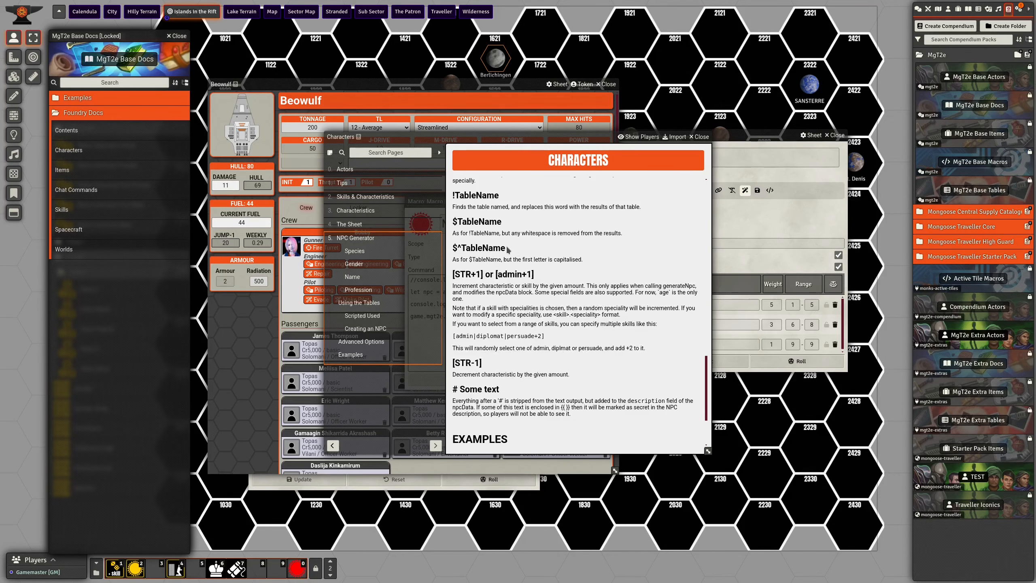
{"action": "scroll", "coordinate": [506, 242], "scroll_direction": "down", "scroll_amount": 3}
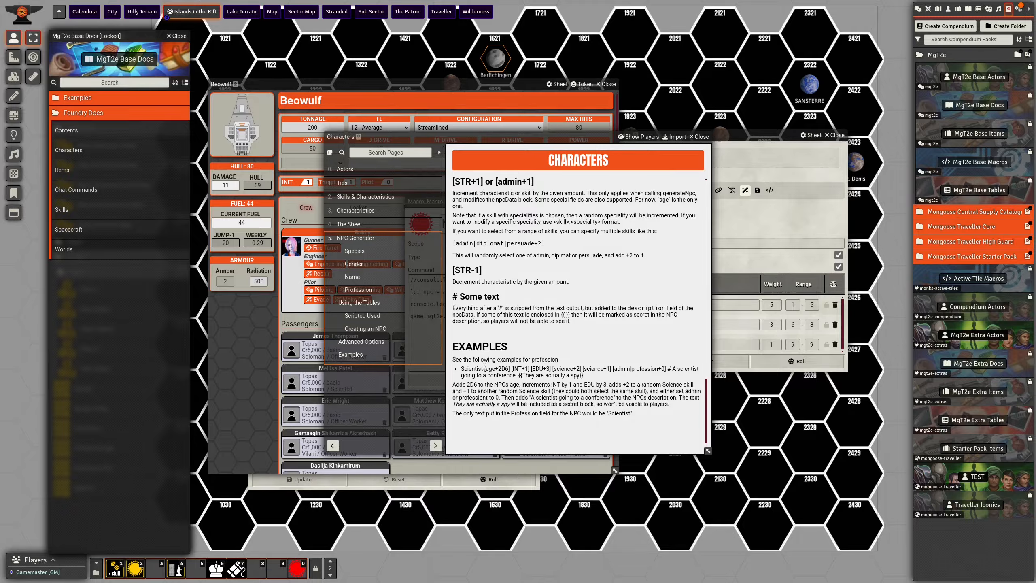
{"action": "left_click_drag", "start_coordinate": [483, 369], "coordinate": [512, 366]}
{"action": "left_click", "coordinate": [496, 369]}
{"action": "left_click_drag", "start_coordinate": [486, 369], "coordinate": [513, 370]}
{"action": "left_click", "coordinate": [546, 369]}
{"action": "scroll", "coordinate": [599, 312], "scroll_direction": "up", "scroll_amount": 5}
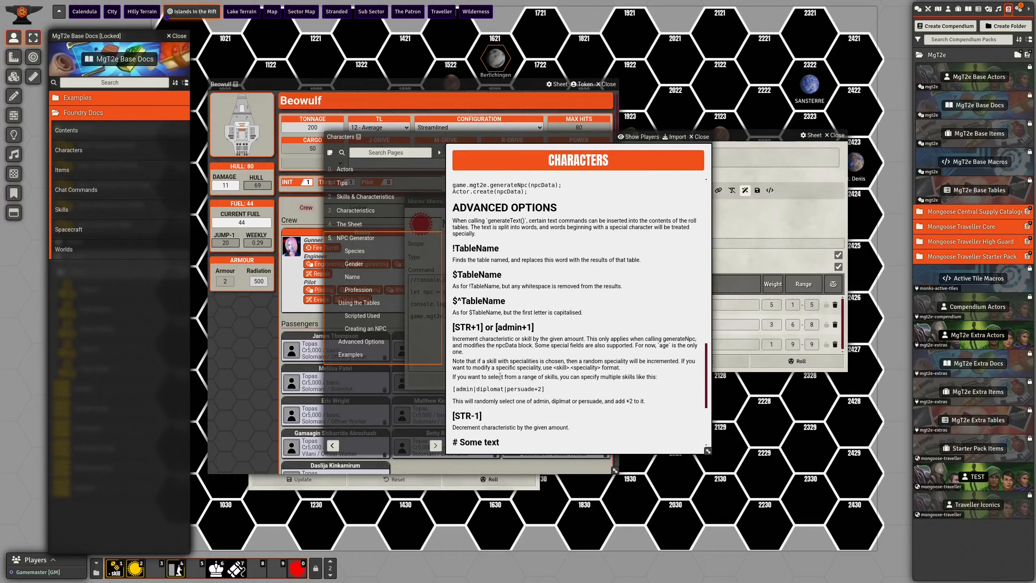
{"action": "left_click", "coordinate": [699, 137]}
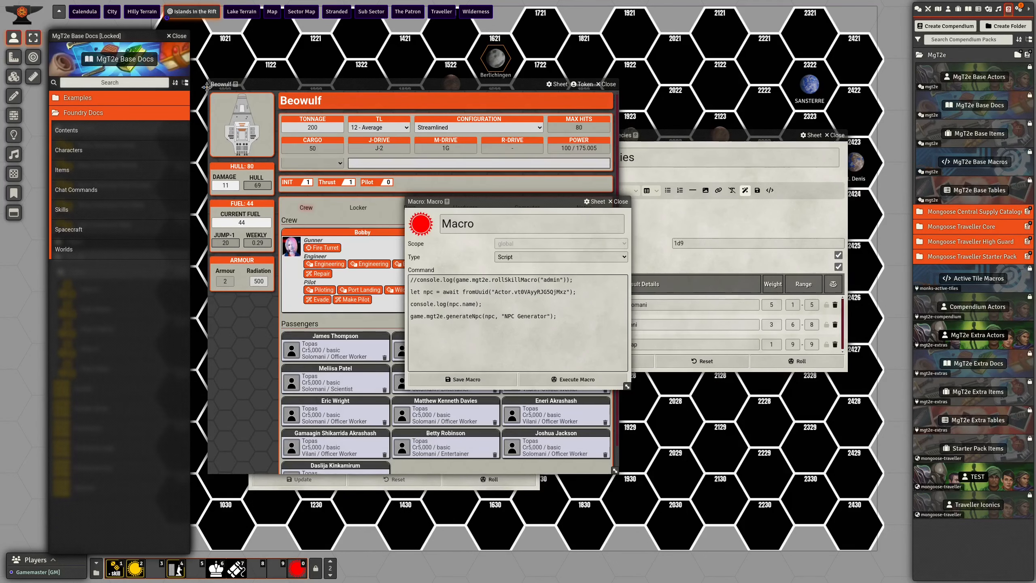
{"action": "left_click", "coordinate": [176, 35]}
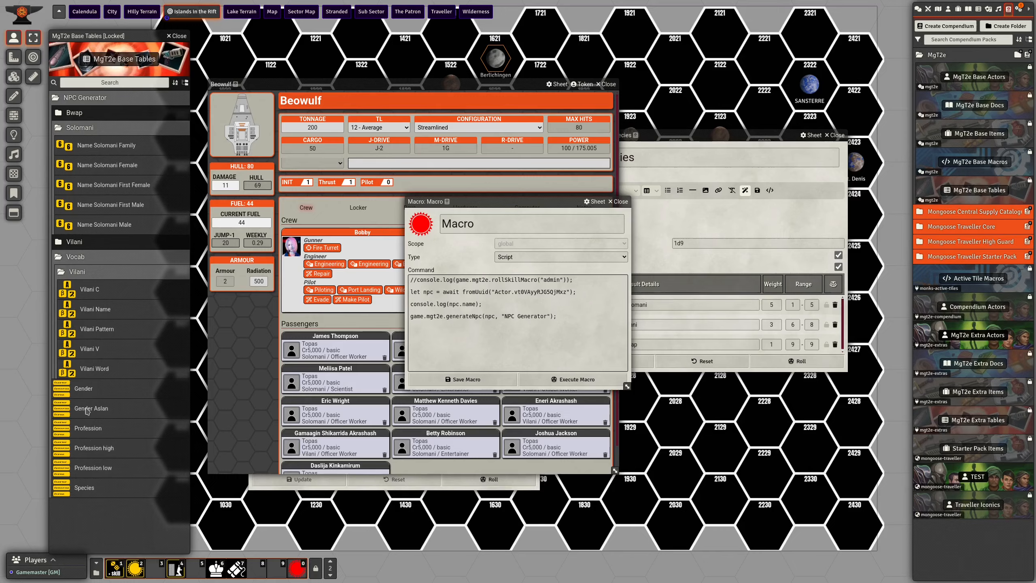
- View the Profession high and Profession low tables, and close both tables and the macro editor
{"action": "left_click", "coordinate": [101, 450]}
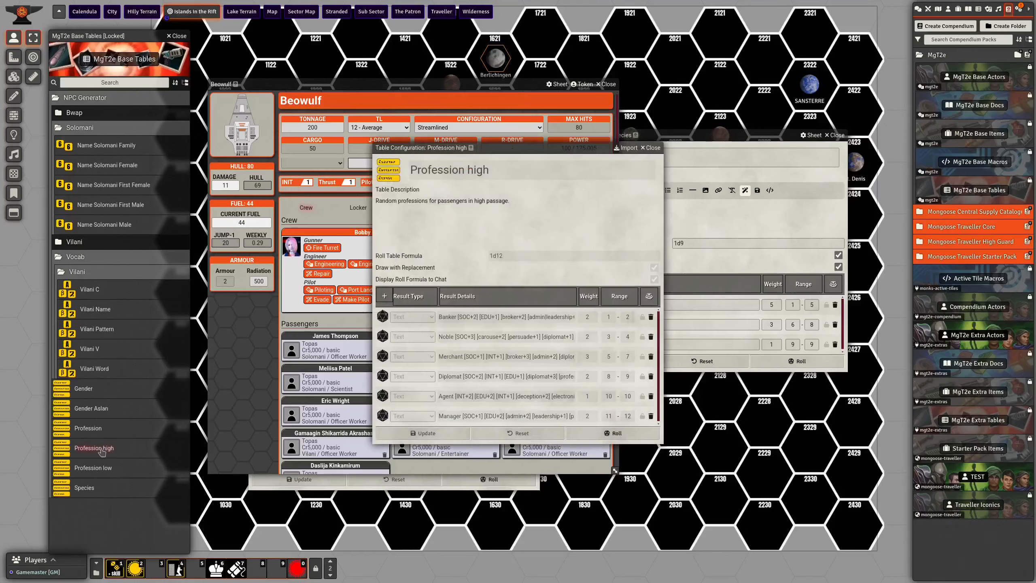
{"action": "left_click", "coordinate": [105, 469]}
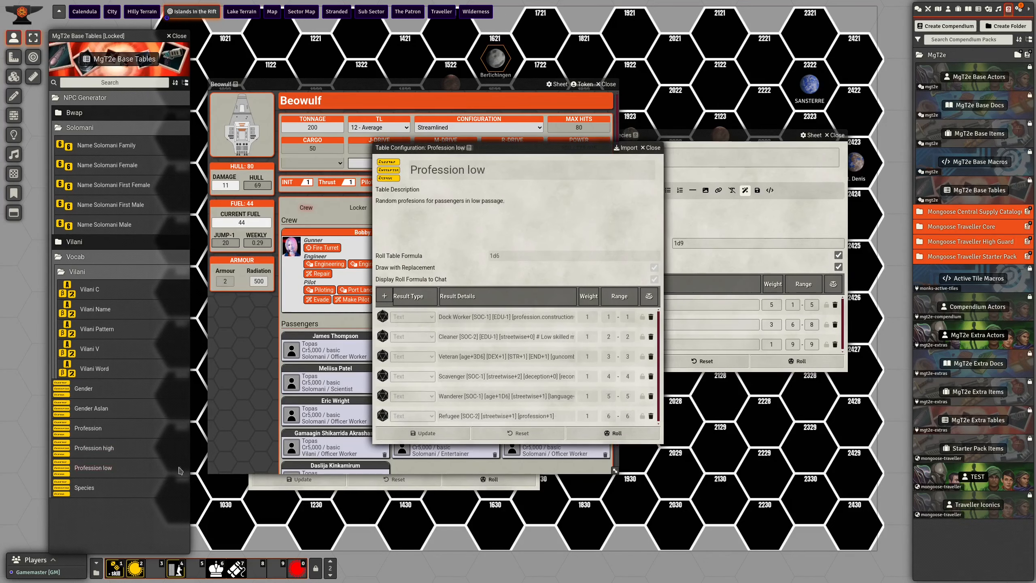
{"action": "left_click", "coordinate": [652, 147]}
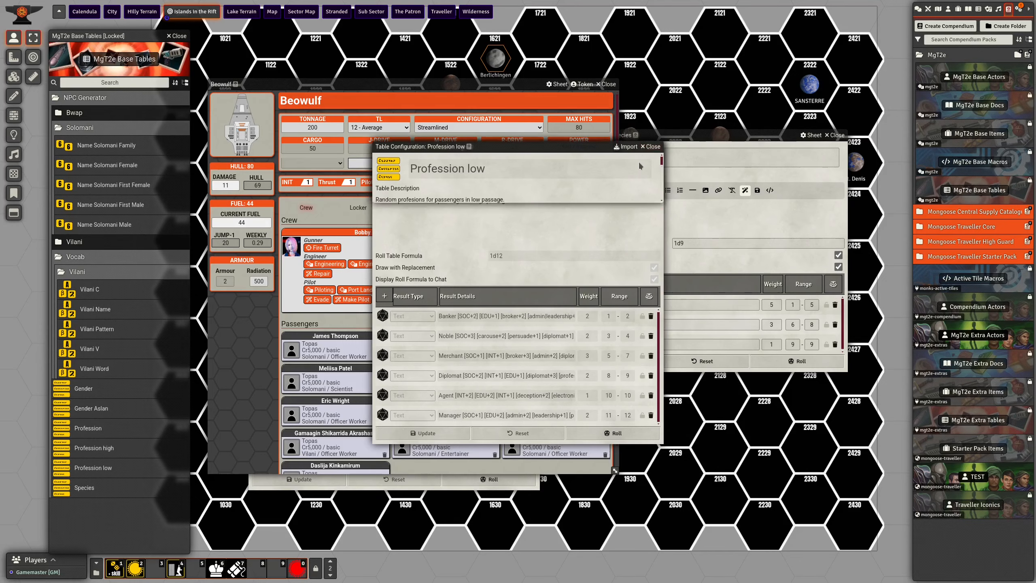
{"action": "left_click", "coordinate": [652, 148]}
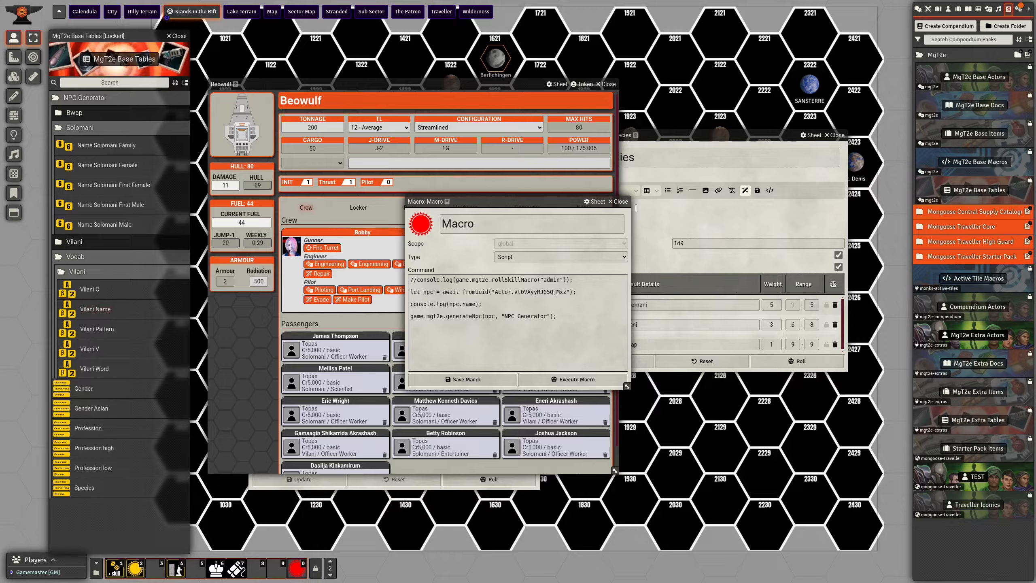
{"action": "left_click", "coordinate": [621, 202]}
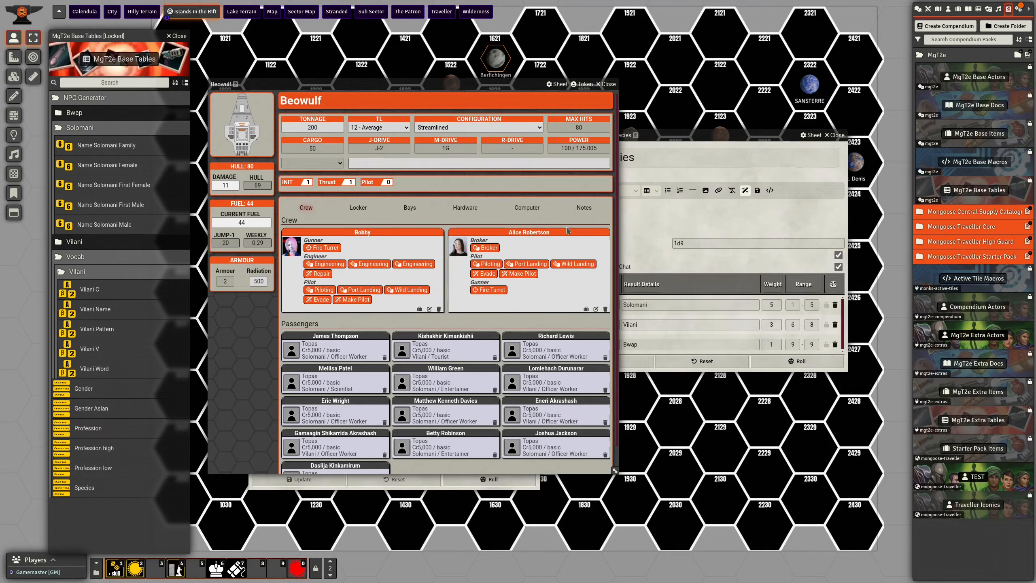
- Collapse the Solomani and Vocab folders in the MgT2e Base Tables compendium and close the Beowulf ship sheet
{"action": "left_click", "coordinate": [87, 127]}
{"action": "left_click", "coordinate": [85, 158]}
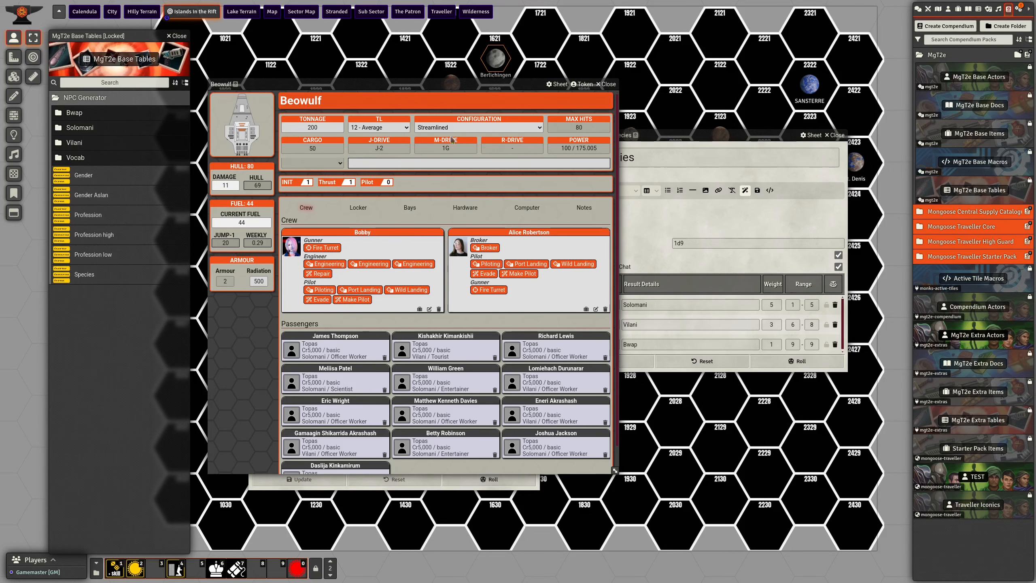
{"action": "left_click_drag", "start_coordinate": [397, 86], "coordinate": [454, 85]}
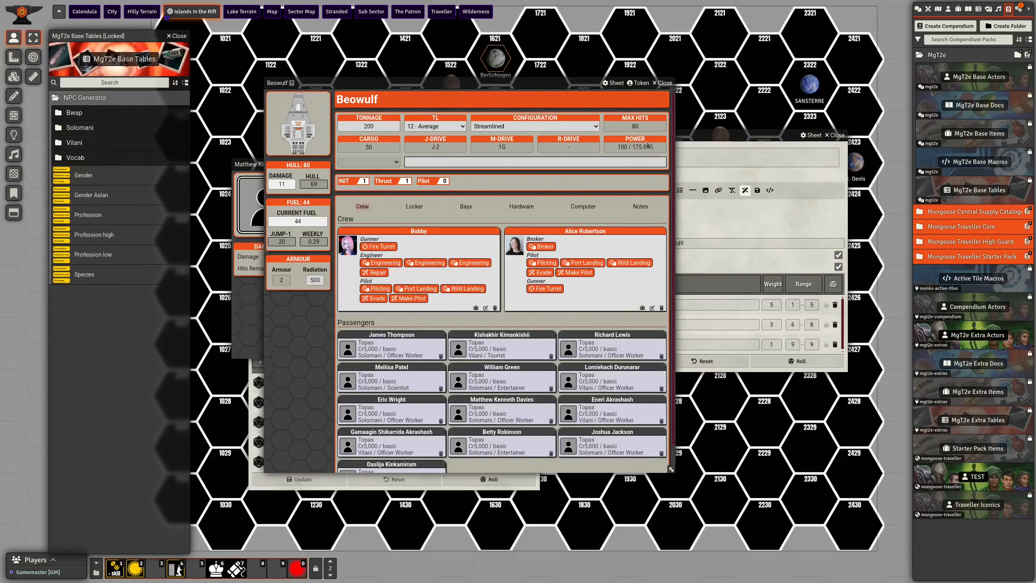
{"action": "left_click", "coordinate": [663, 83]}
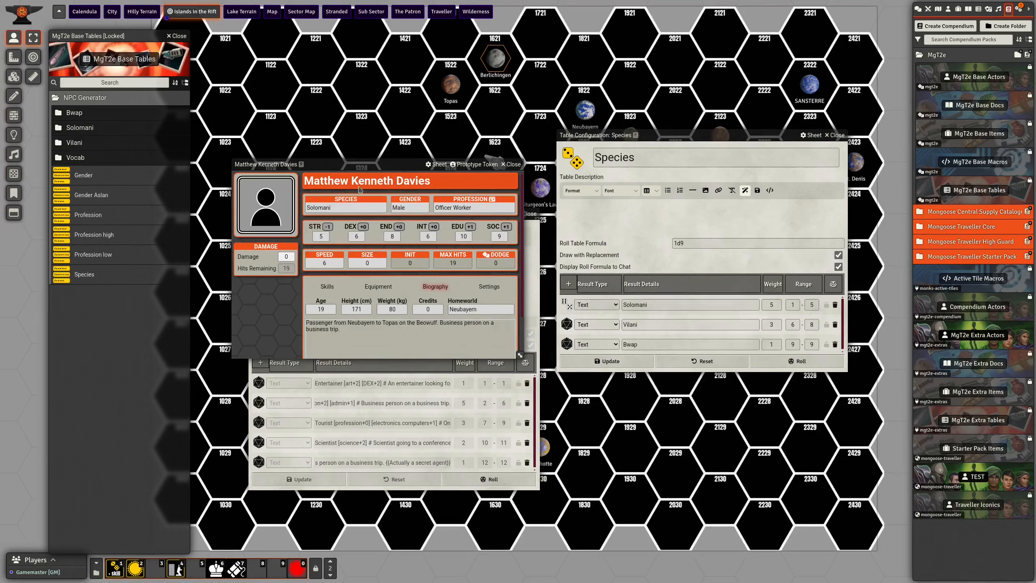
- Close the Profession and Species table configurations and show the skills on the Officer Worker passenger's sheet
{"action": "left_click_drag", "start_coordinate": [358, 164], "coordinate": [337, 136]}
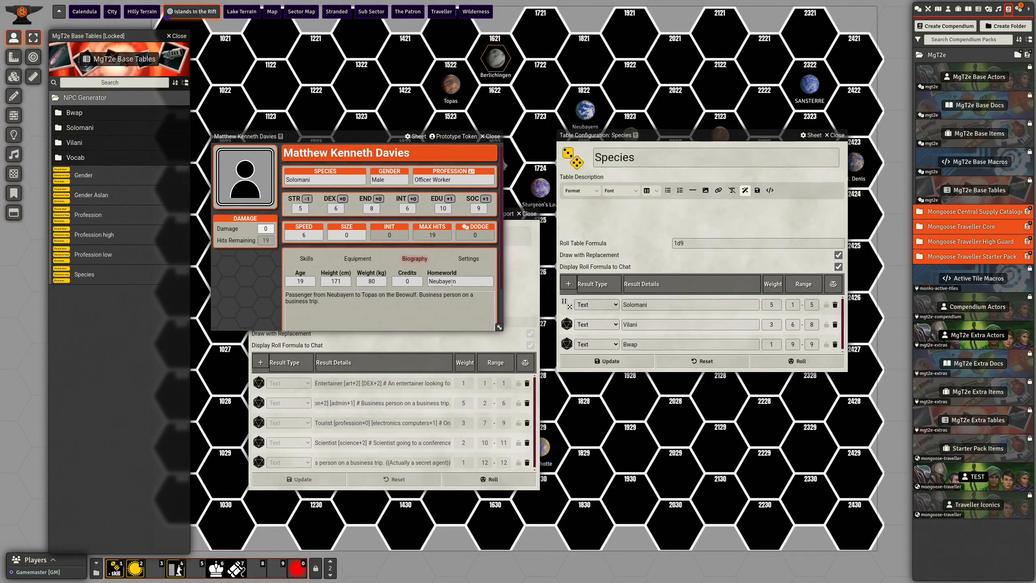
{"action": "left_click", "coordinate": [521, 263]}
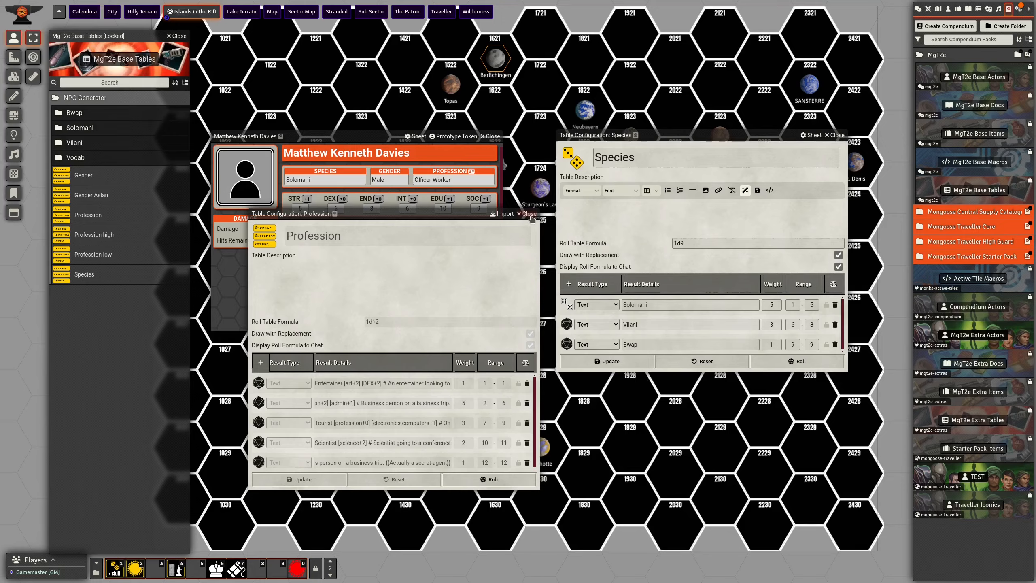
{"action": "left_click", "coordinate": [530, 214]}
{"action": "left_click", "coordinate": [834, 135]}
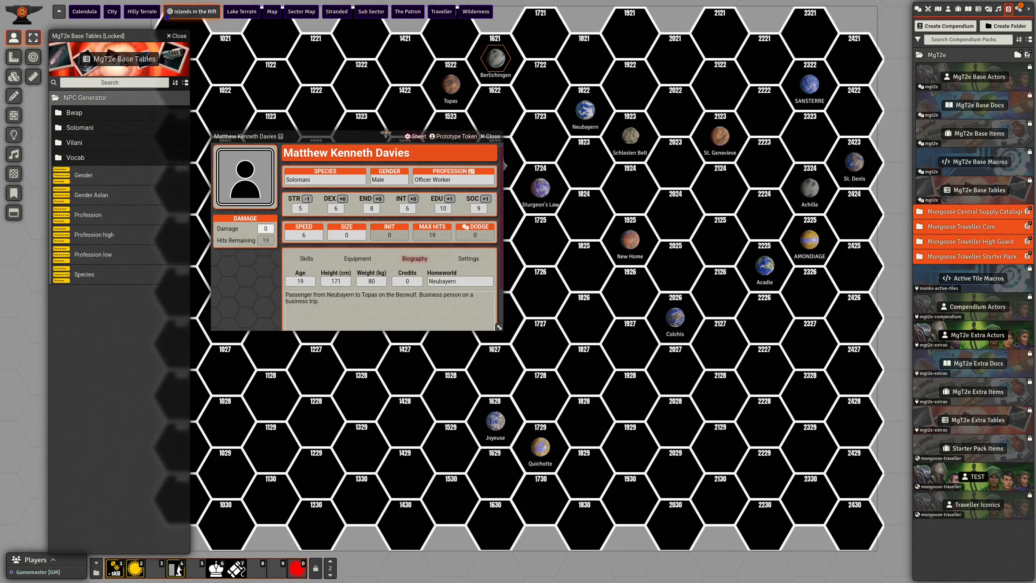
{"action": "left_click_drag", "start_coordinate": [351, 136], "coordinate": [393, 183]}
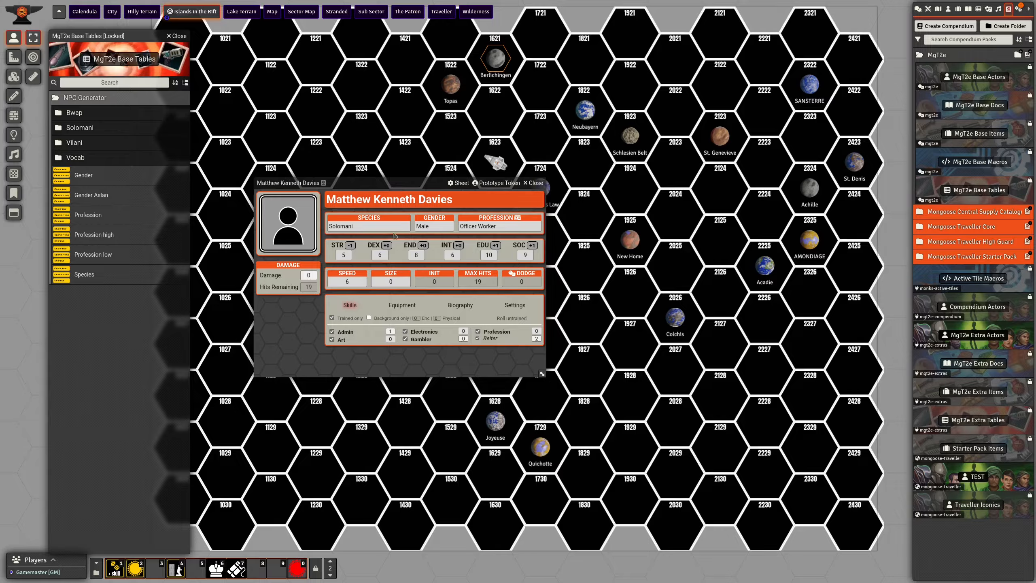
{"action": "left_click_drag", "start_coordinate": [367, 184], "coordinate": [374, 214]}
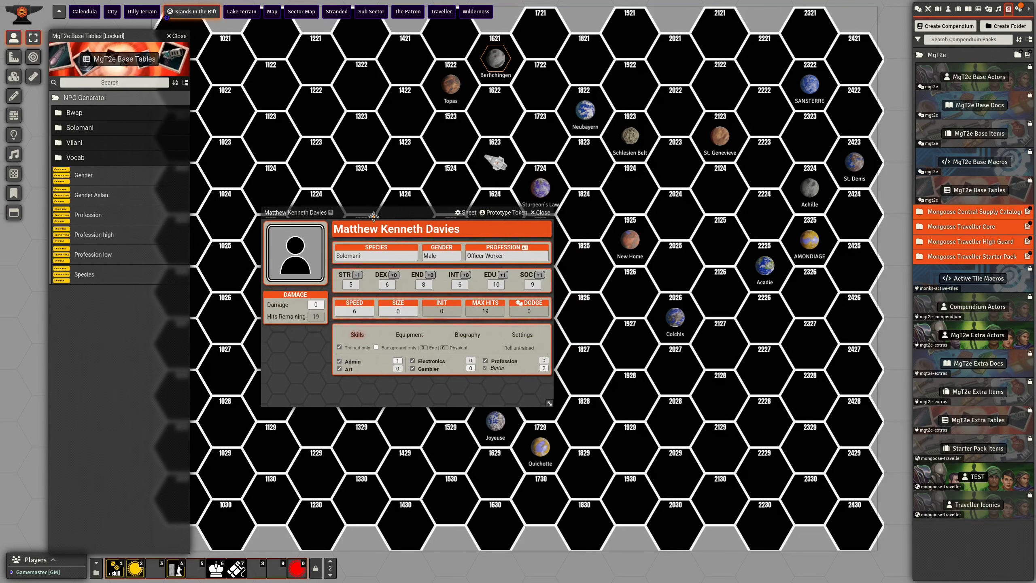